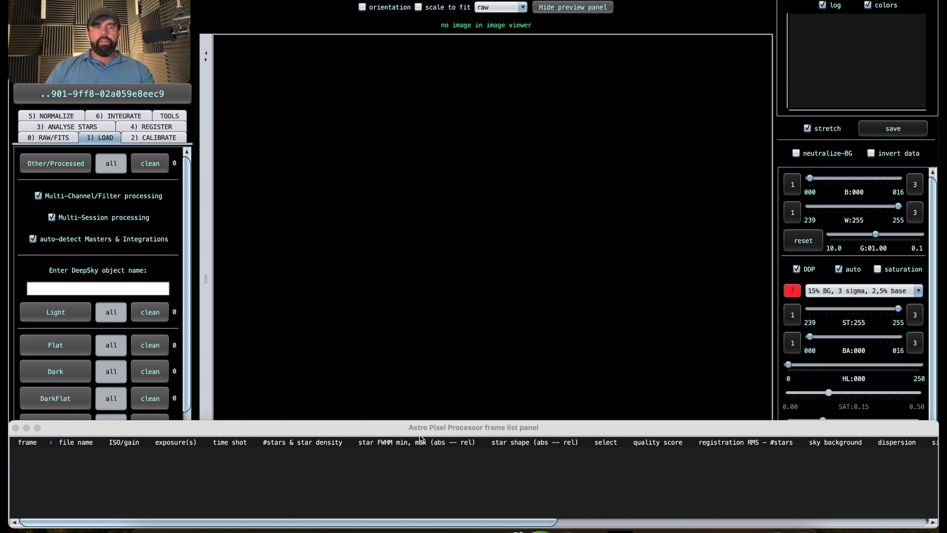
- Move the frame list window down to uncover the frame loading options
drag(419, 433, 422, 490)
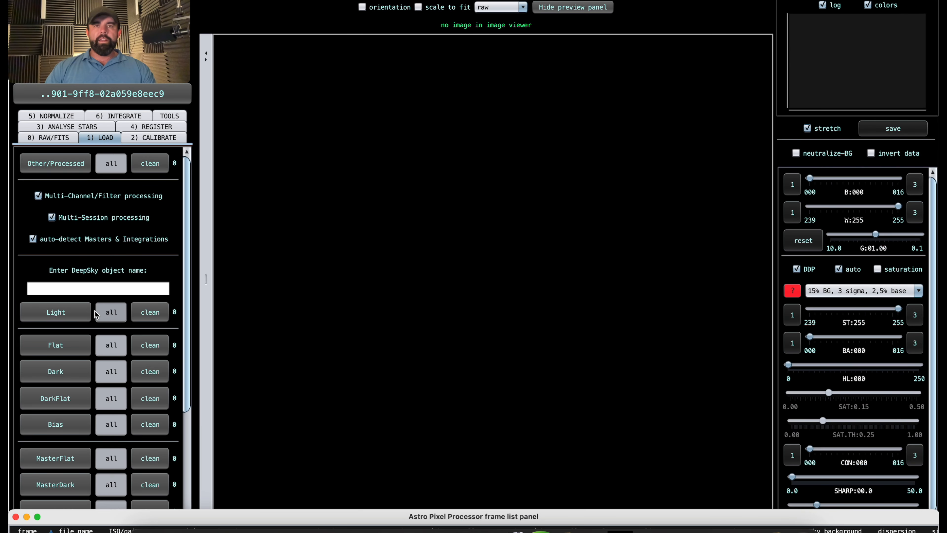
drag(75, 42, 75, 36)
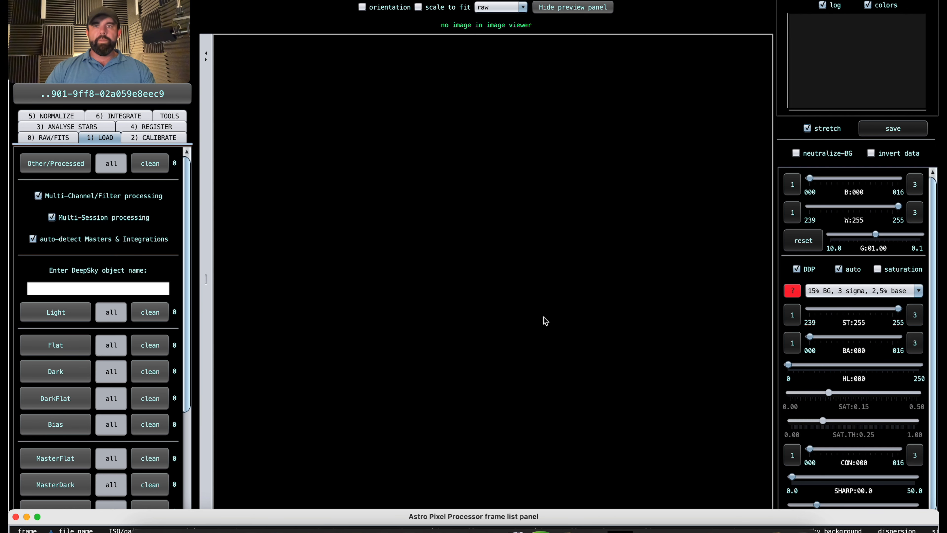
- Set the working directory to the M83_CHI-1-CMOS_124 folder inside M83 Galaxy on the WDBlack volume
click(82, 95)
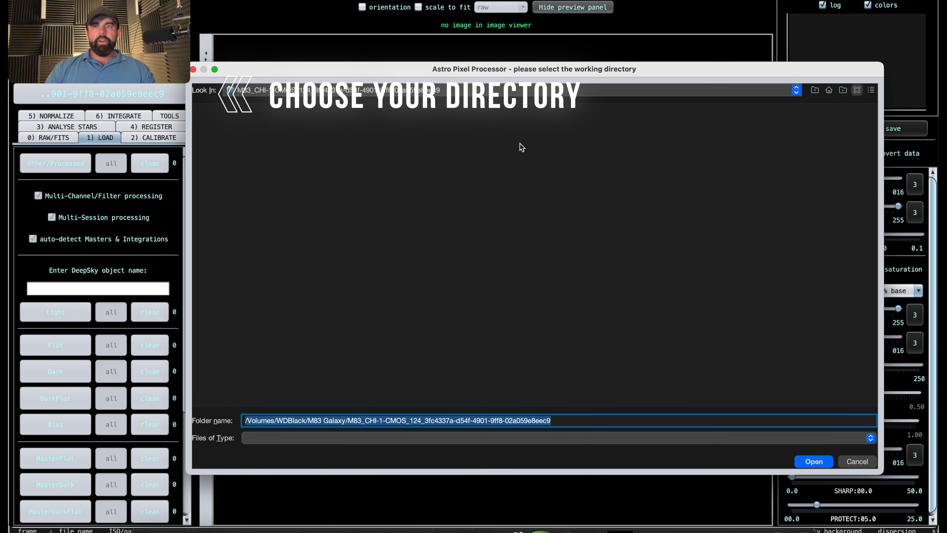
click(816, 90)
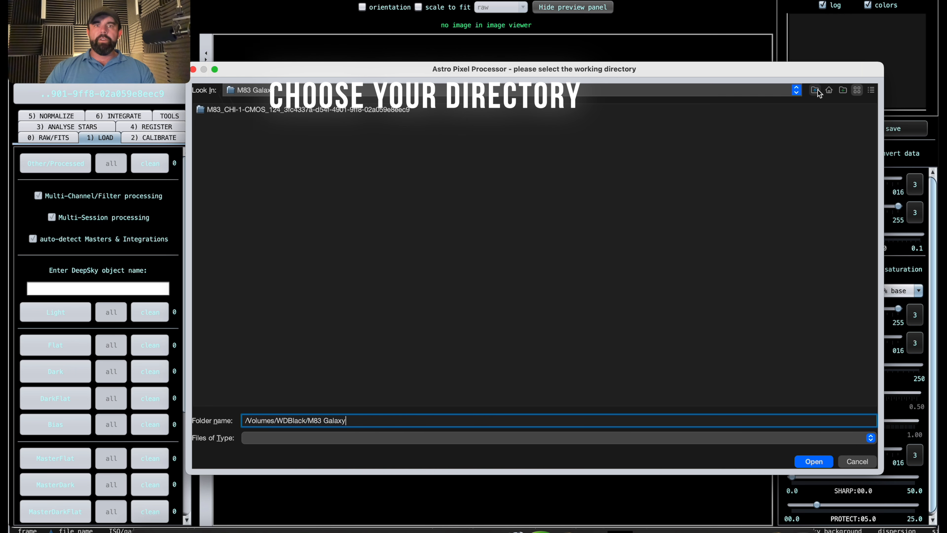
click(816, 91)
click(816, 91)
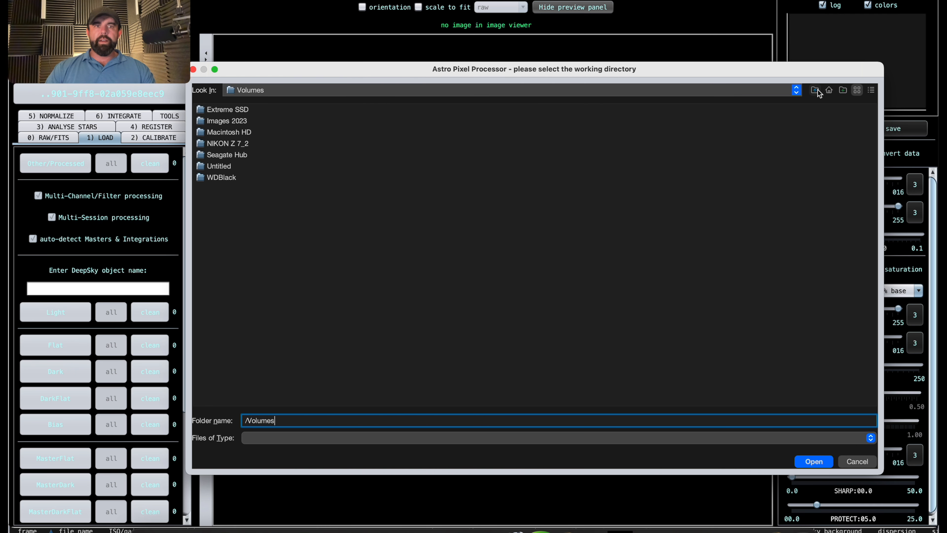
click(817, 91)
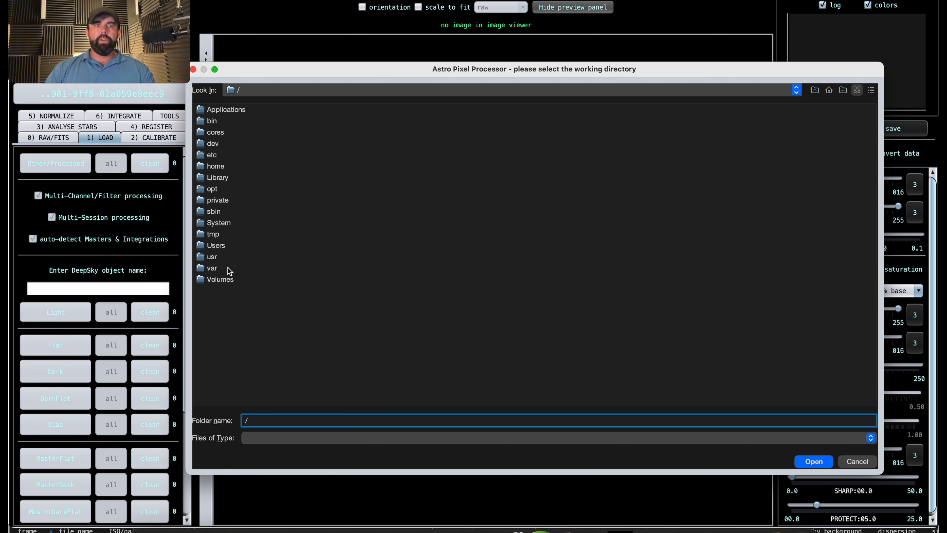
double_click(220, 280)
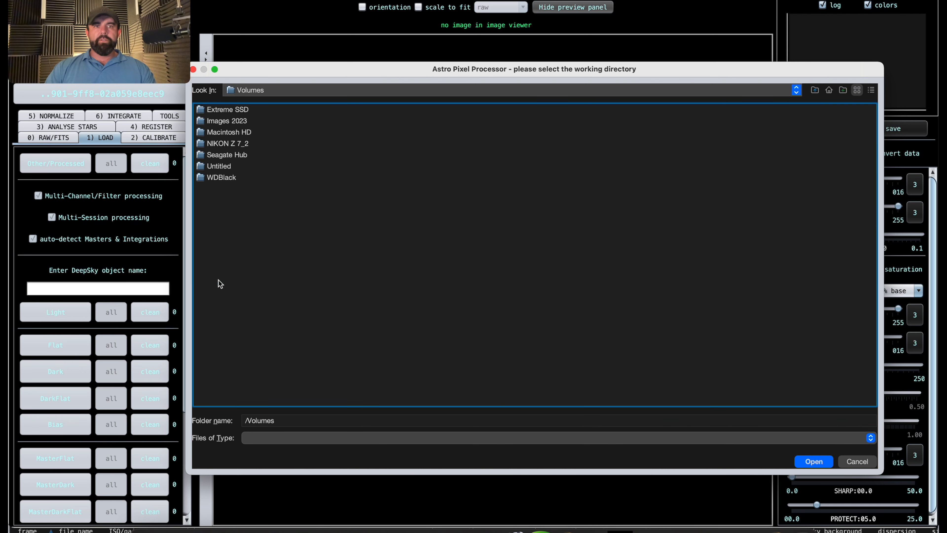
double_click(221, 178)
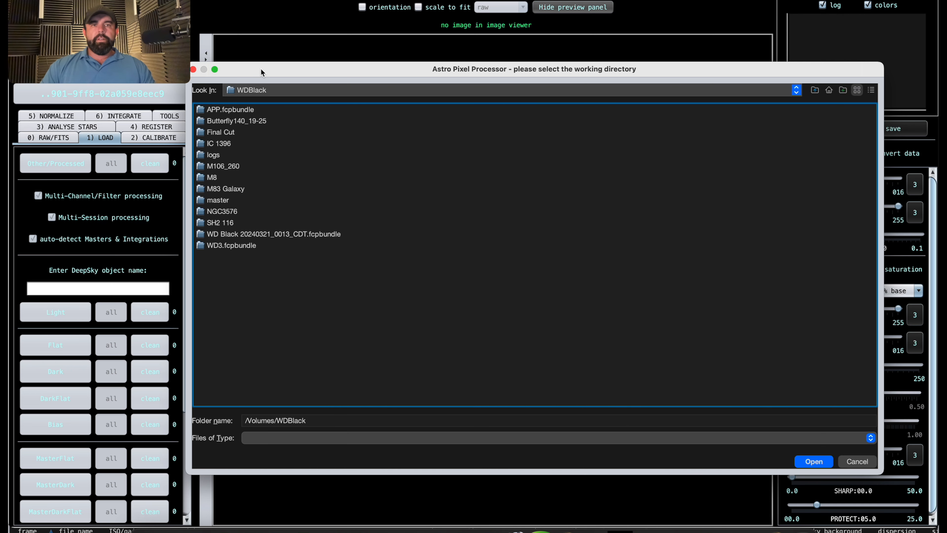
drag(262, 71, 289, 70)
double_click(258, 191)
double_click(288, 109)
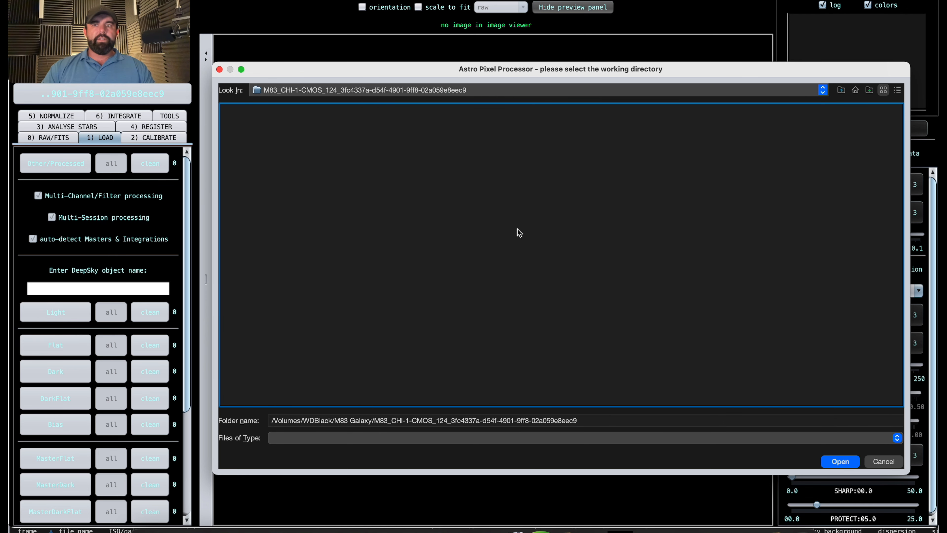
click(840, 462)
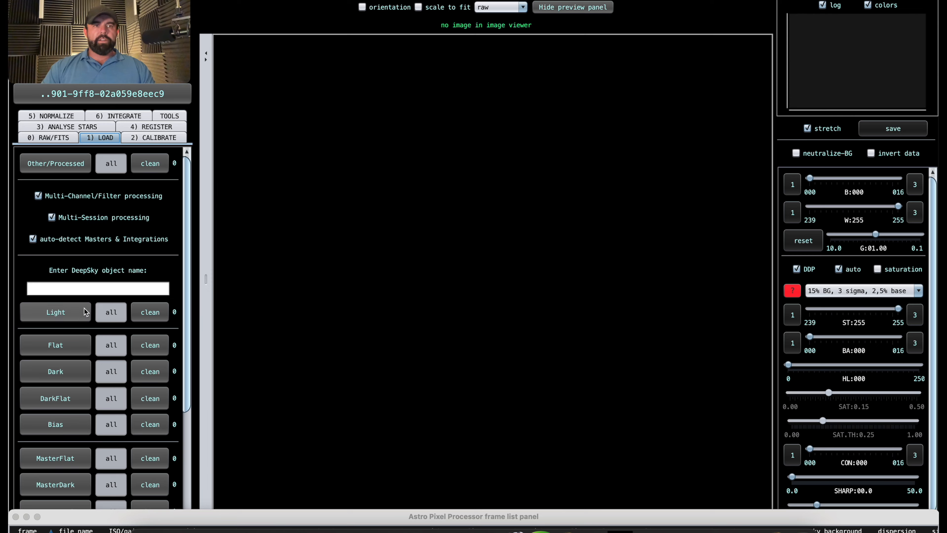
scroll(56, 317, down, 2)
scroll(52, 409, up, 2)
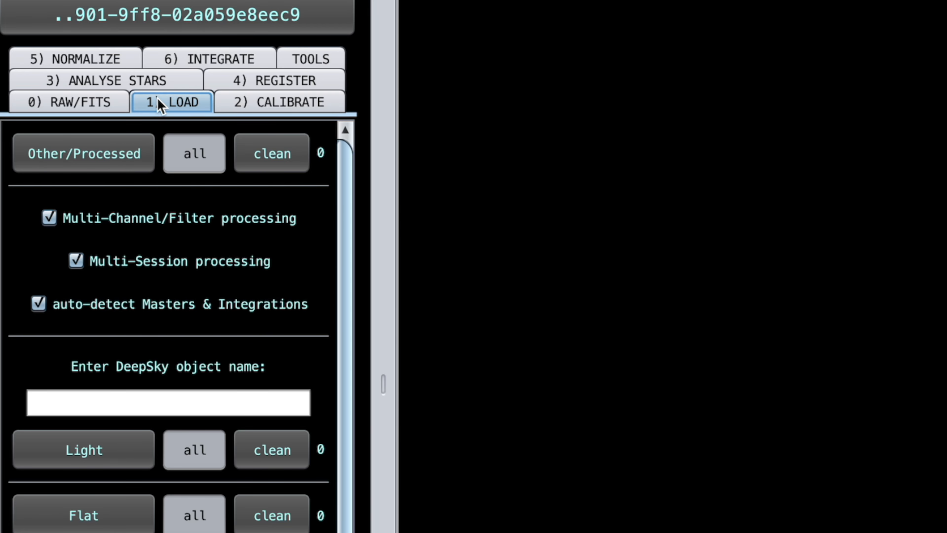
click(169, 62)
click(164, 82)
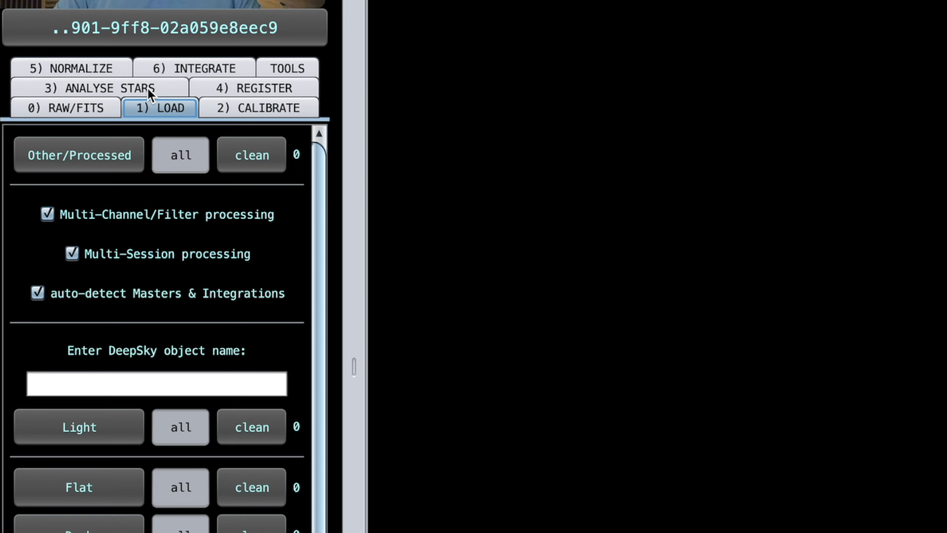
- Load all the CHI-1-CMOS M83 _cal.fits files as light frames, applying the FILTER header tag for channels and assigning only 1 session
scroll(175, 500, down, 3)
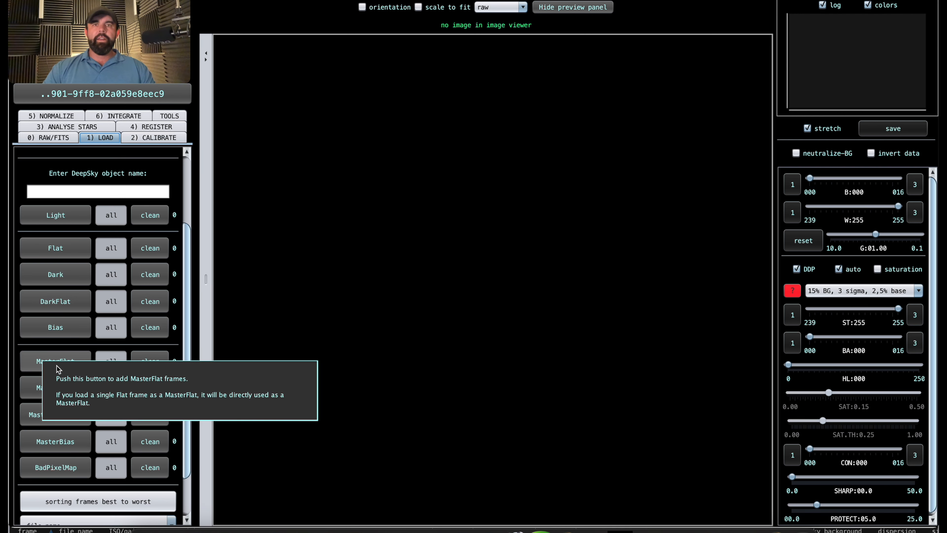
click(60, 216)
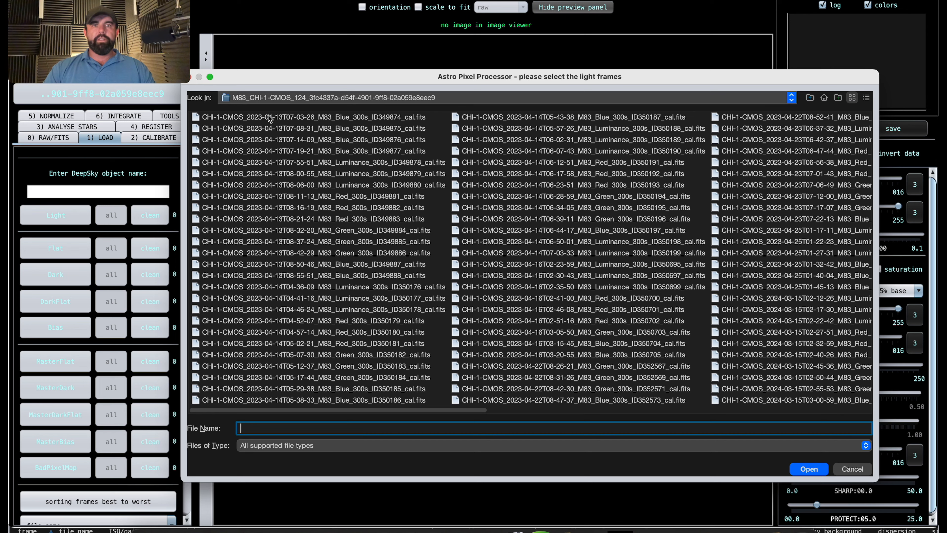
click(270, 118)
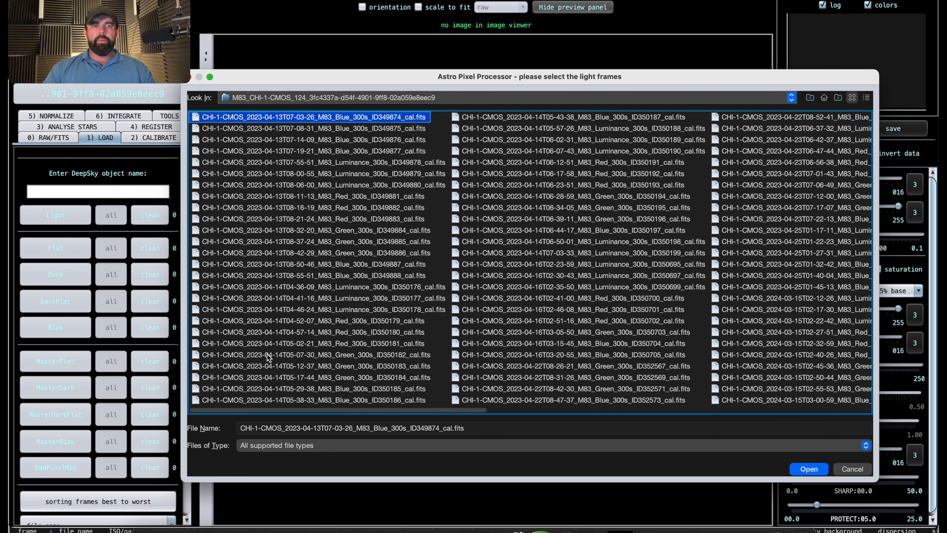
drag(248, 410, 644, 438)
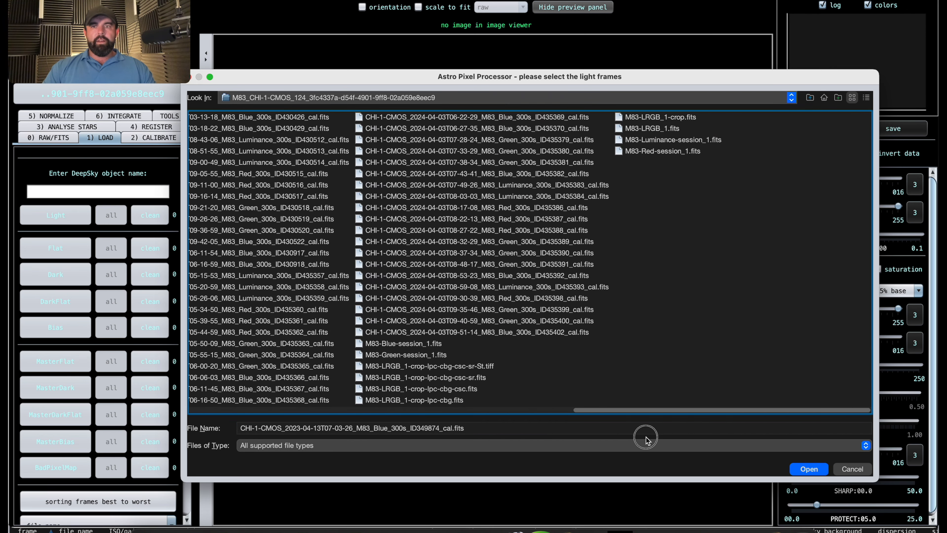
shift+click(525, 335)
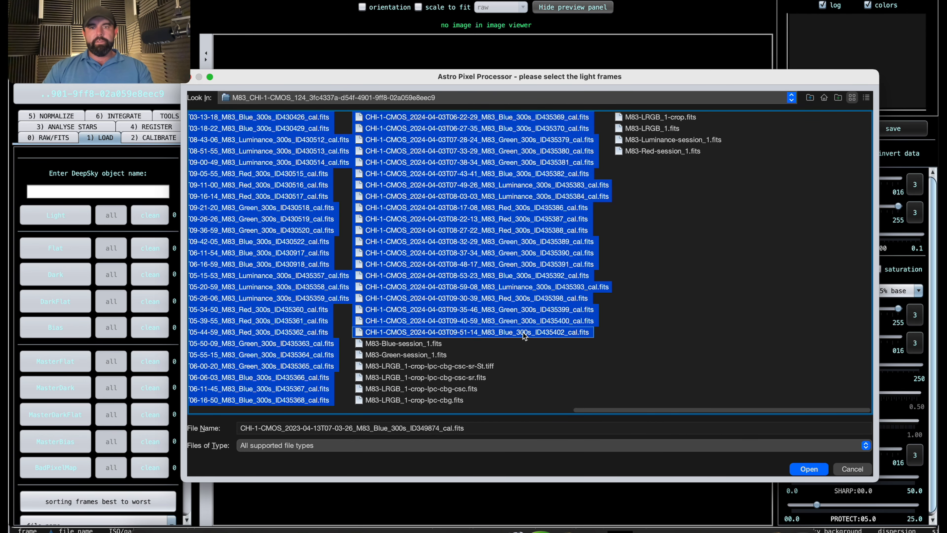
click(806, 469)
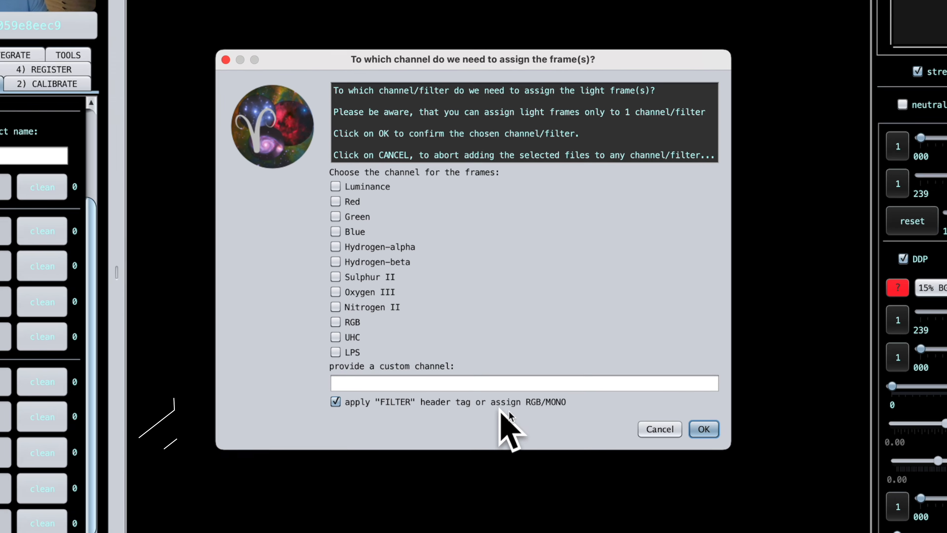
click(704, 429)
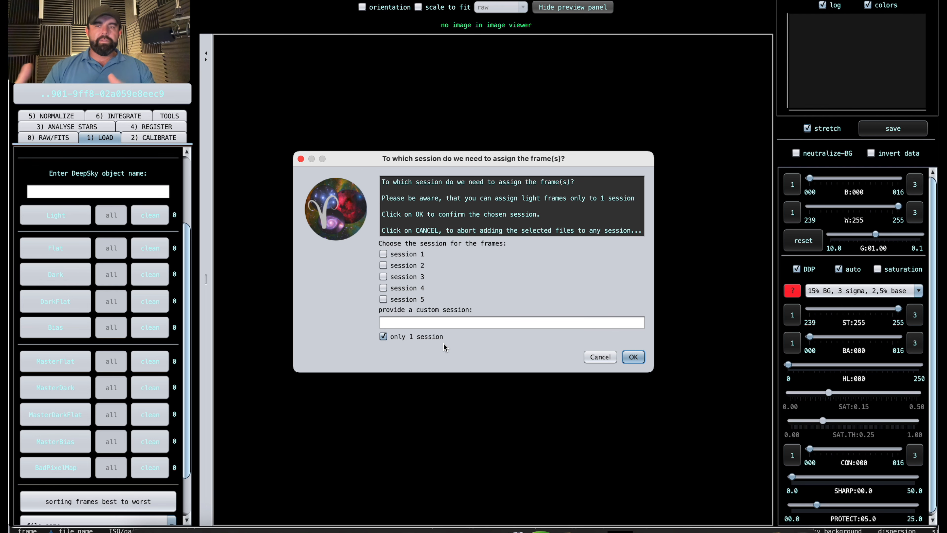
click(634, 357)
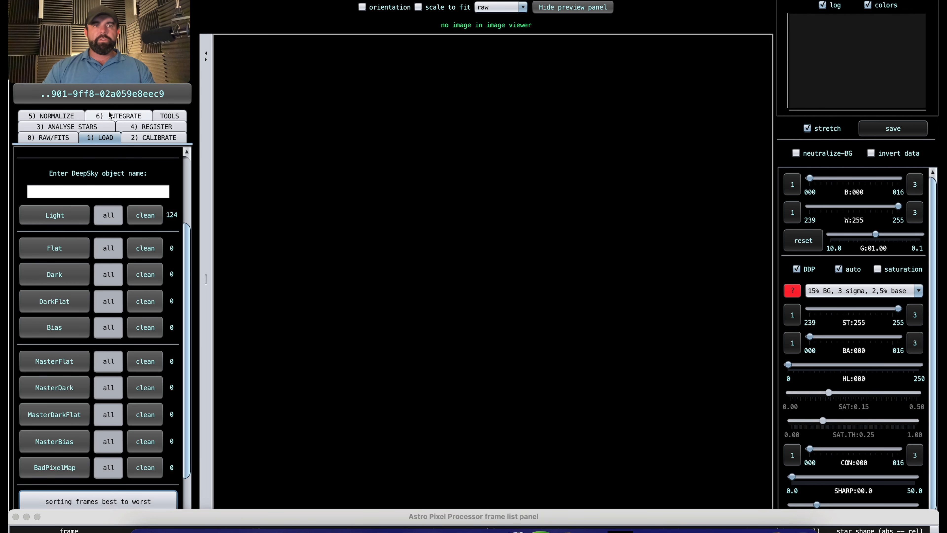
click(108, 115)
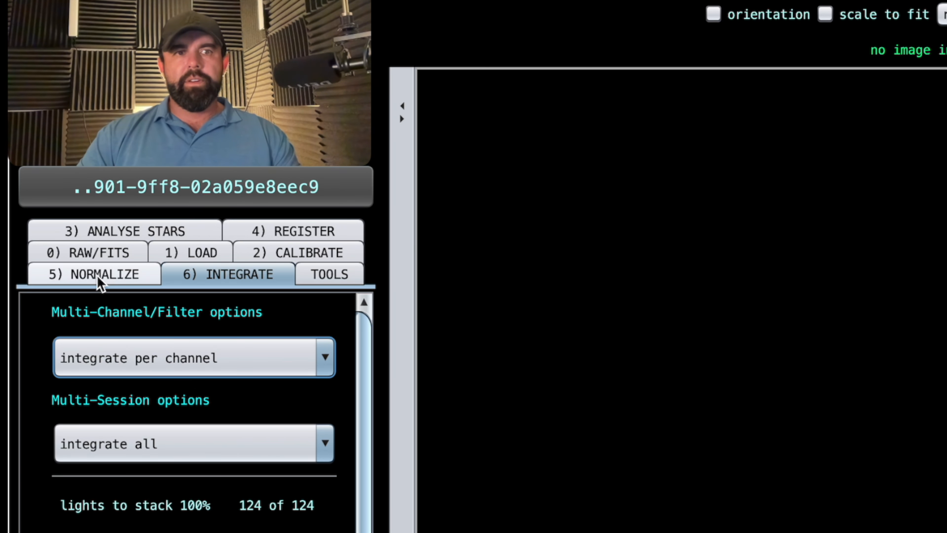
click(284, 253)
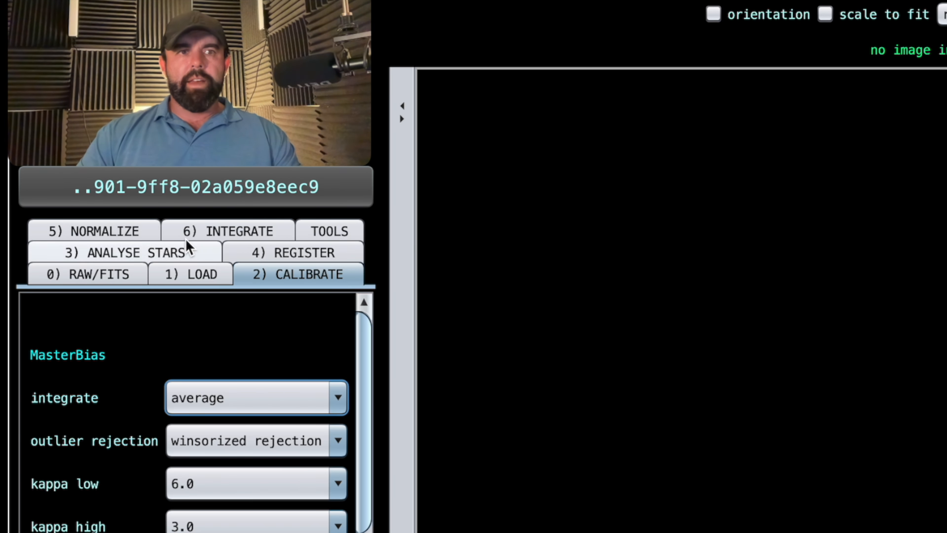
click(151, 253)
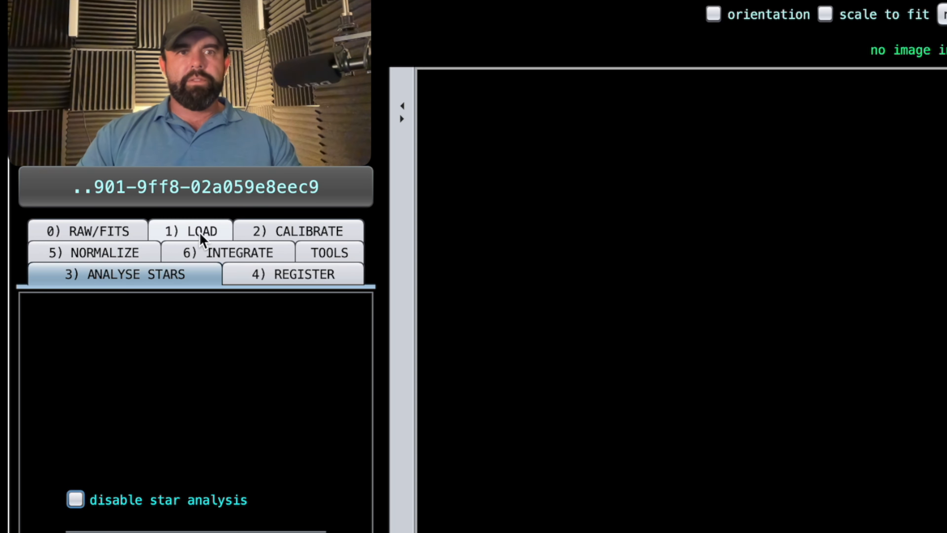
- Set the integration's multi-channel option to integrate per channel and its multi-session option to integrate all
click(206, 254)
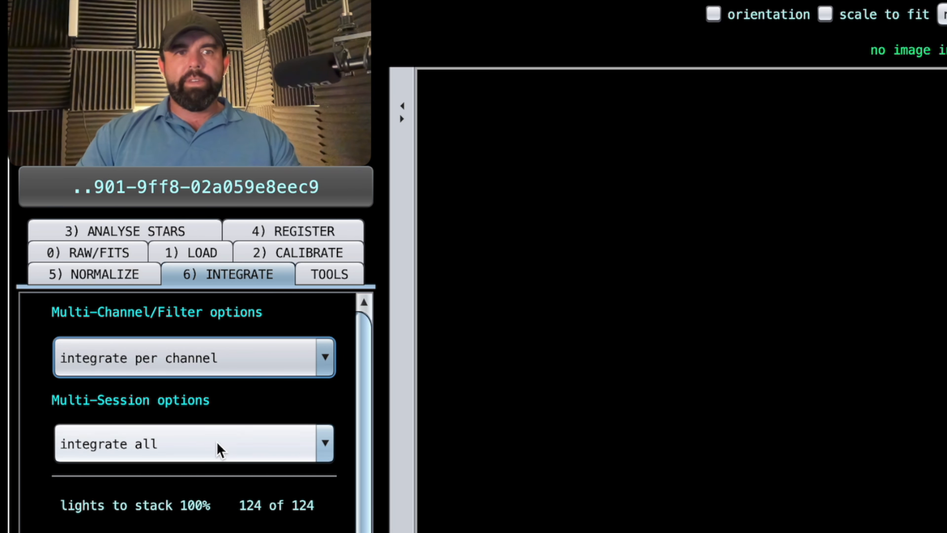
click(151, 362)
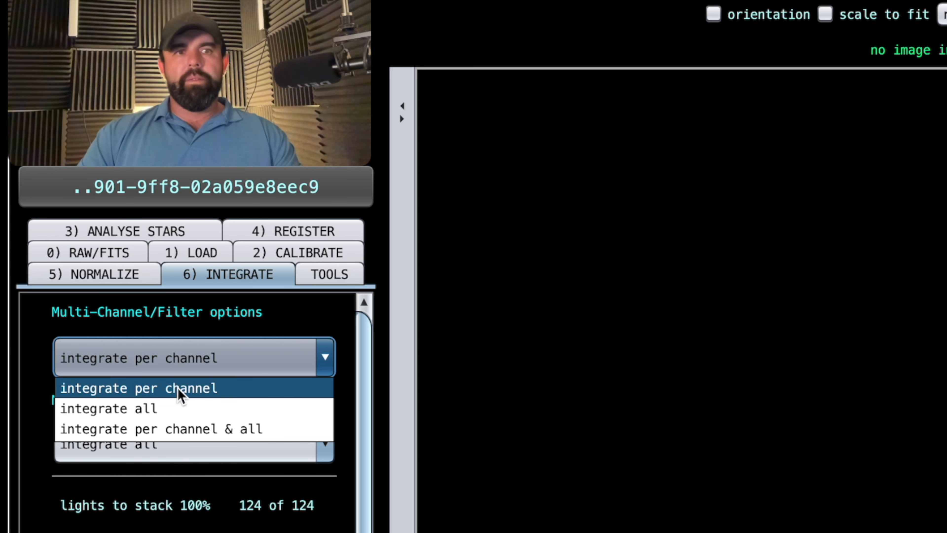
click(195, 388)
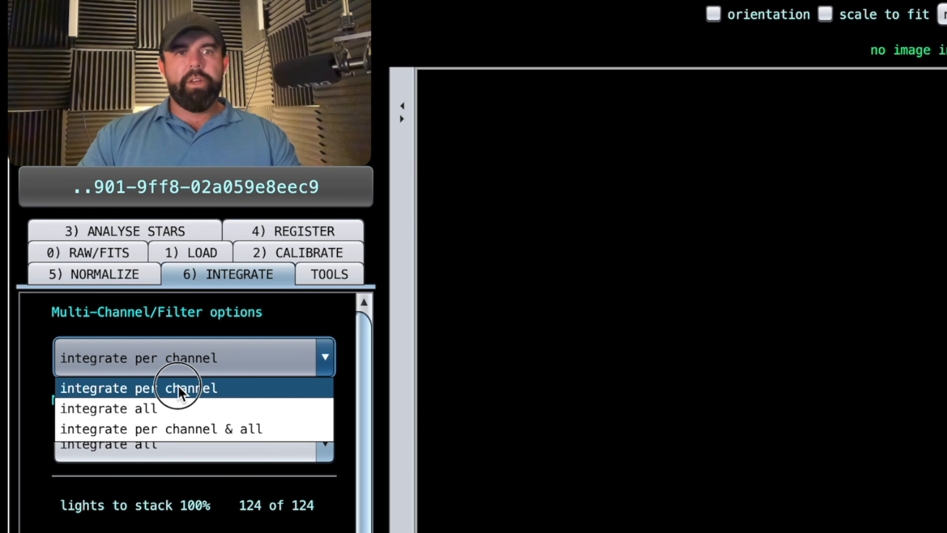
click(172, 454)
click(175, 455)
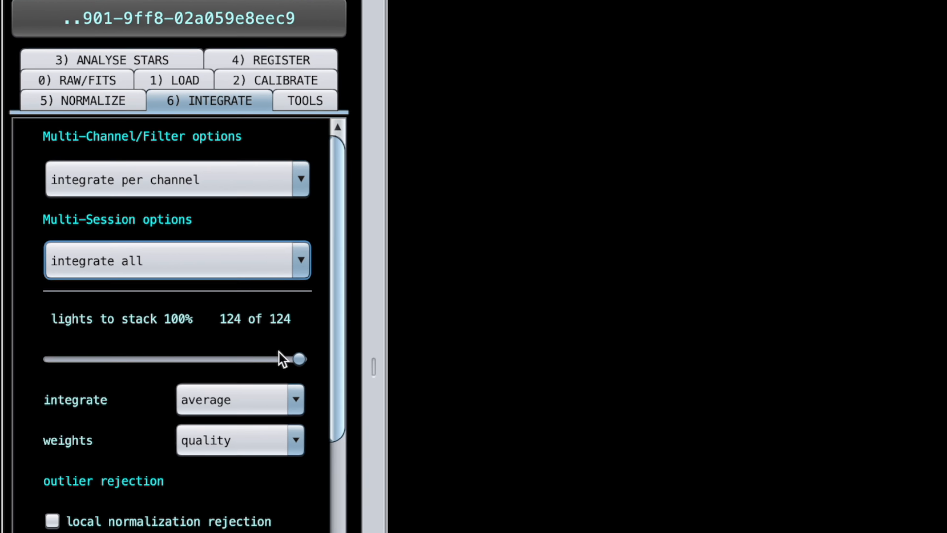
- Try a lower percentage of lights to stack in the integration settings
drag(300, 359, 284, 361)
drag(291, 127, 294, 126)
- Set the integration mode to drizzle and open the available scale values up to 2.0 and beyond
scroll(317, 262, down, 15)
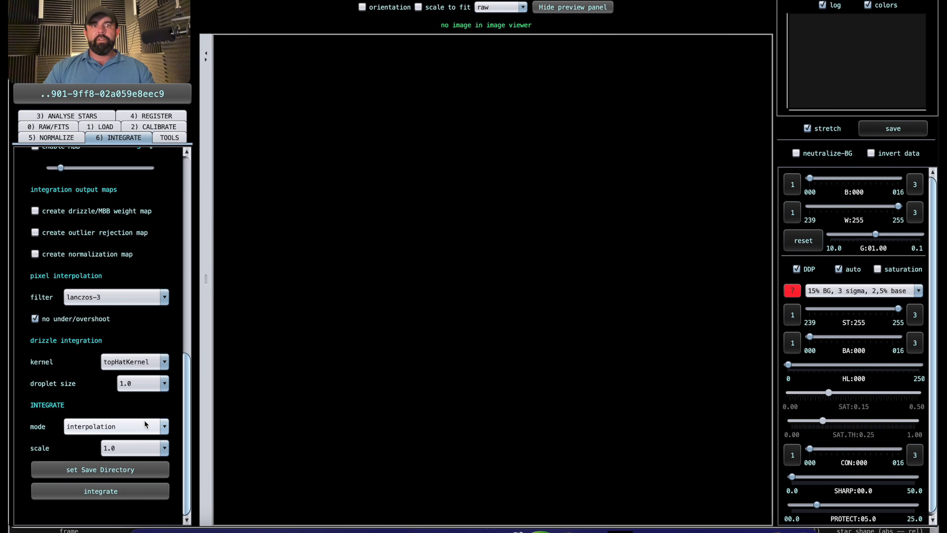
click(146, 424)
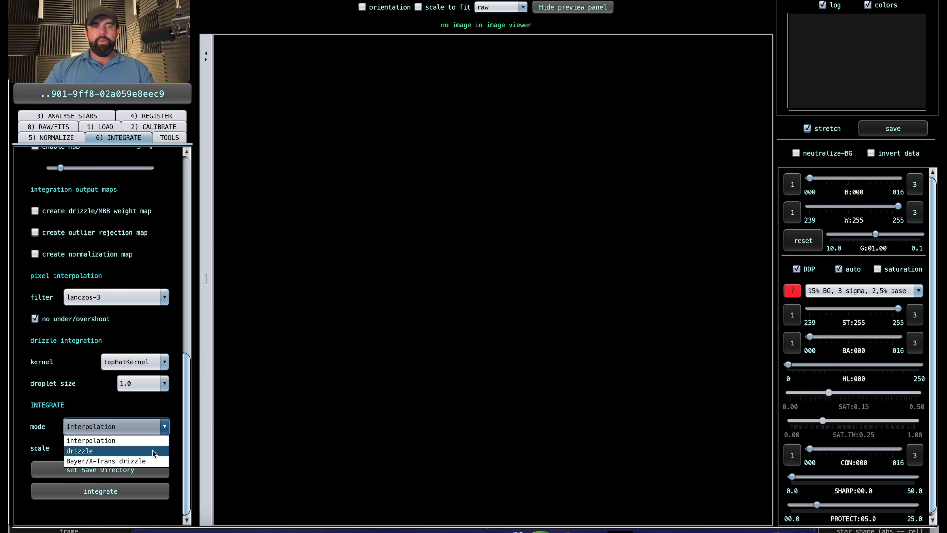
click(153, 450)
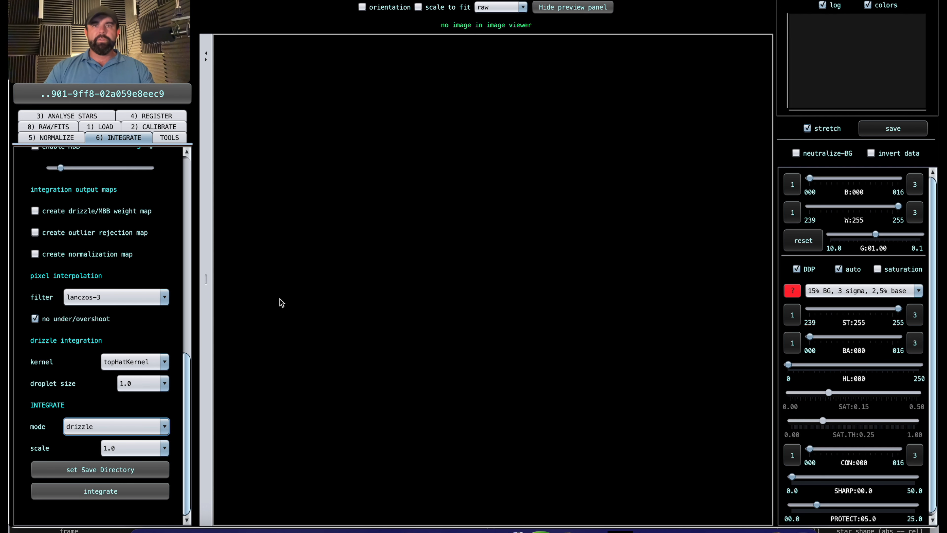
click(140, 448)
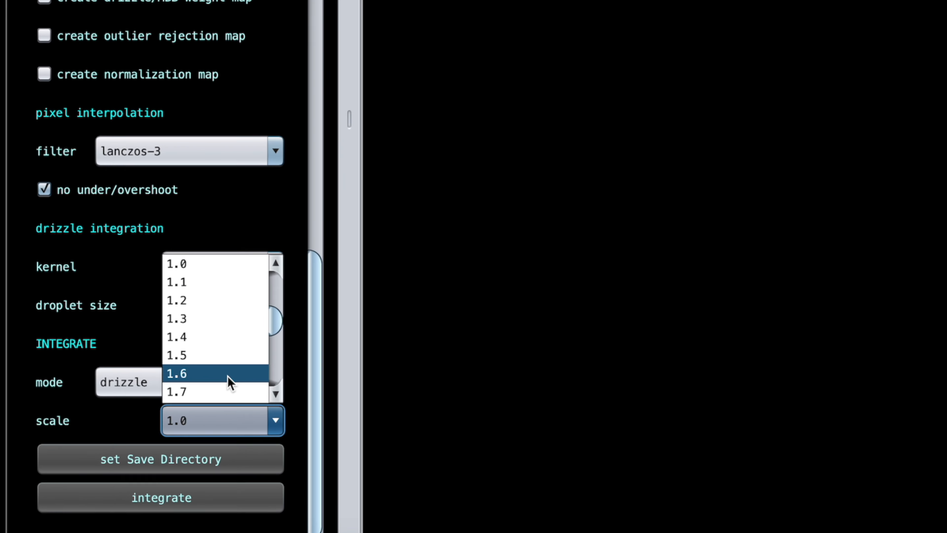
scroll(231, 382, down, 2)
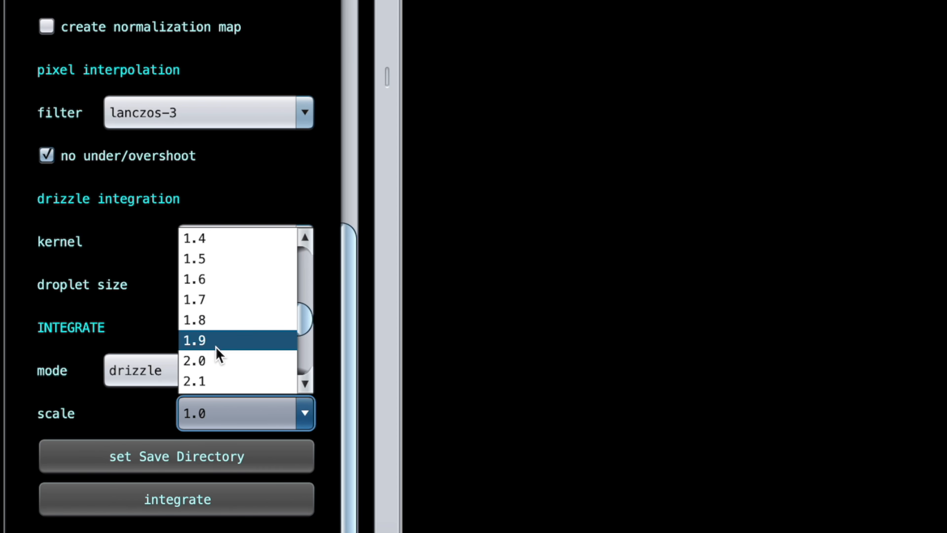
- Leave the scale without choosing a value and set the integration mode back to interpolation
click(427, 278)
click(302, 364)
click(271, 394)
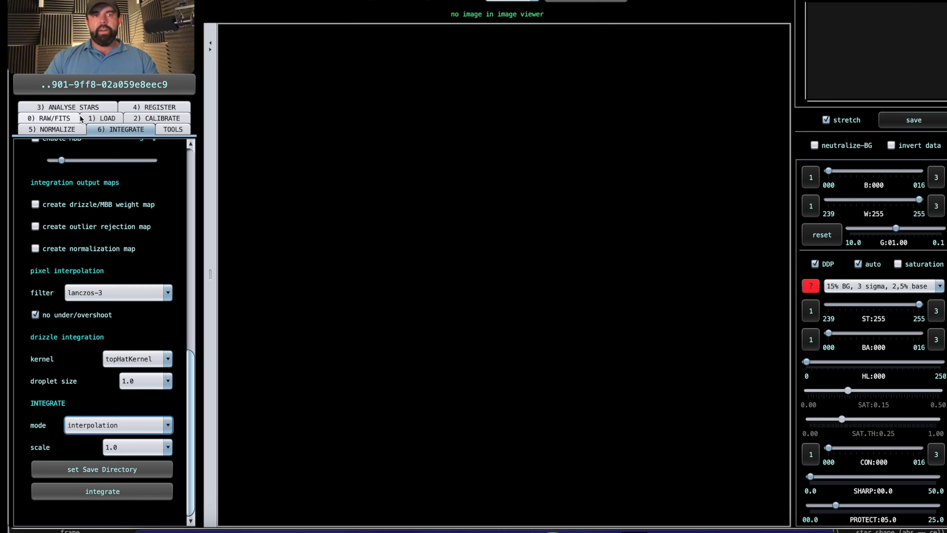
- Clear all the loaded light frames from the frame loading options
click(97, 118)
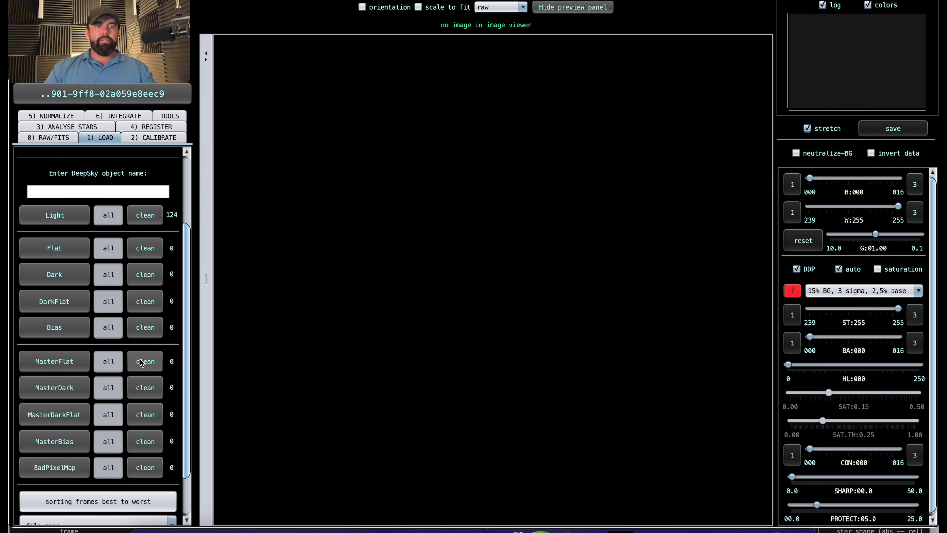
click(107, 221)
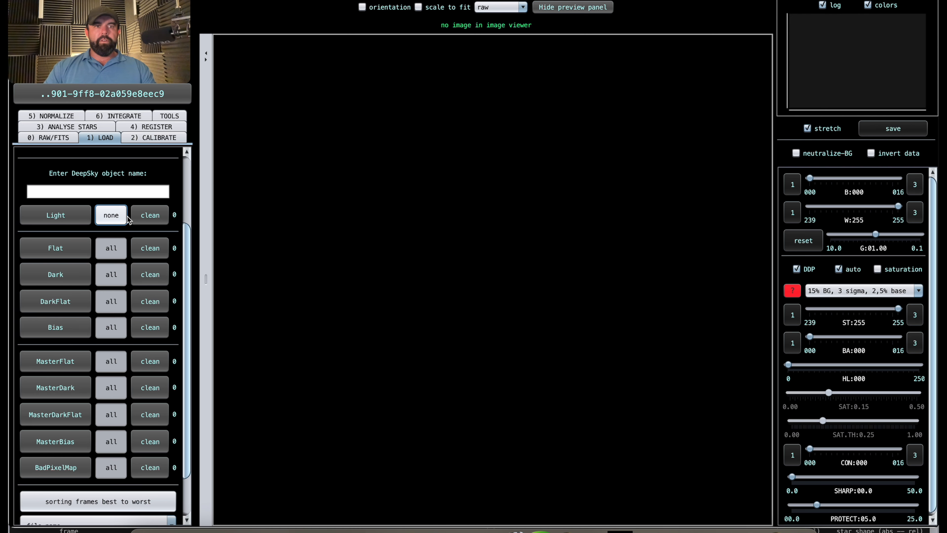
- Clean the light frame list and start the Combine RGB tool with the object name M83
click(135, 219)
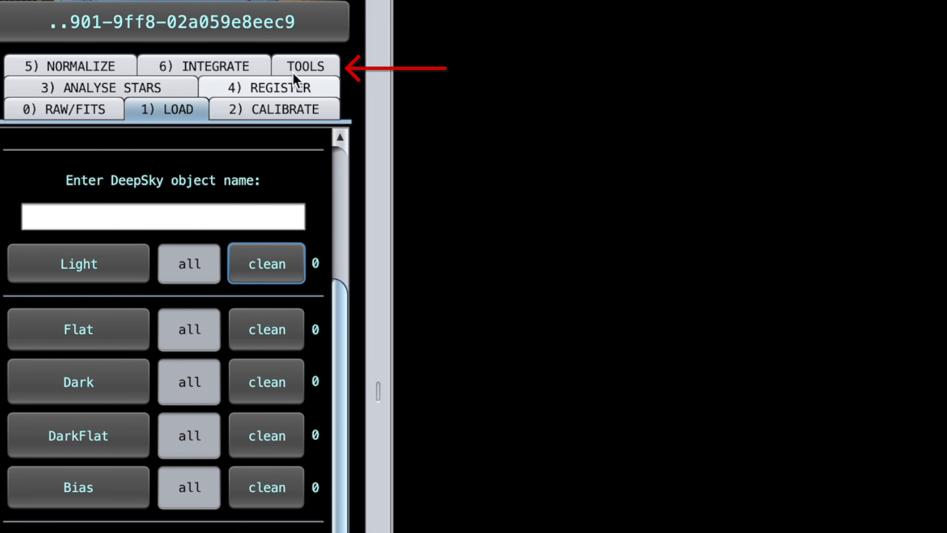
click(304, 65)
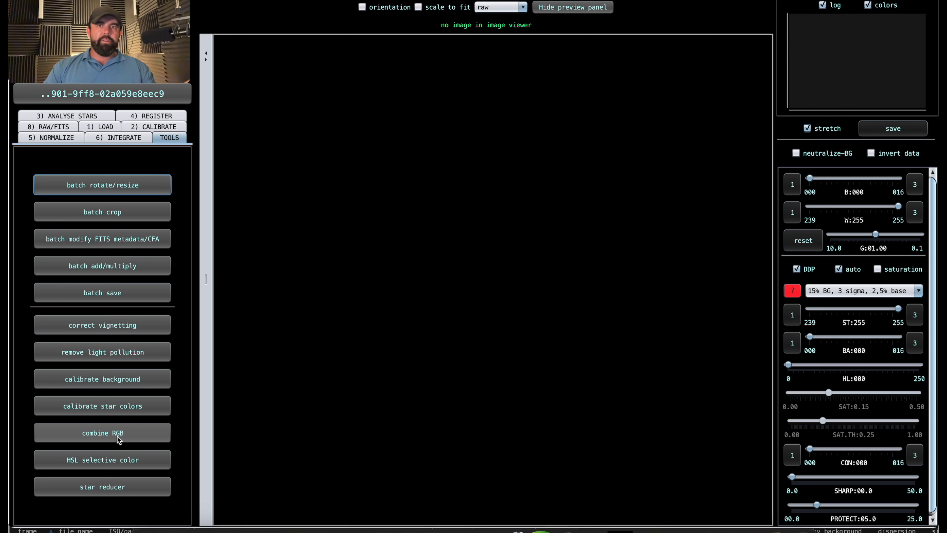
click(117, 433)
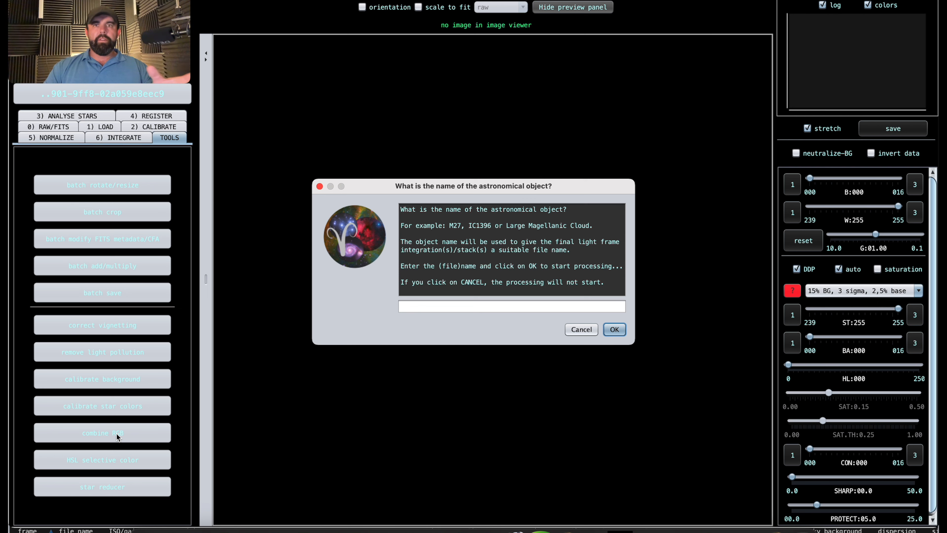
click(499, 302)
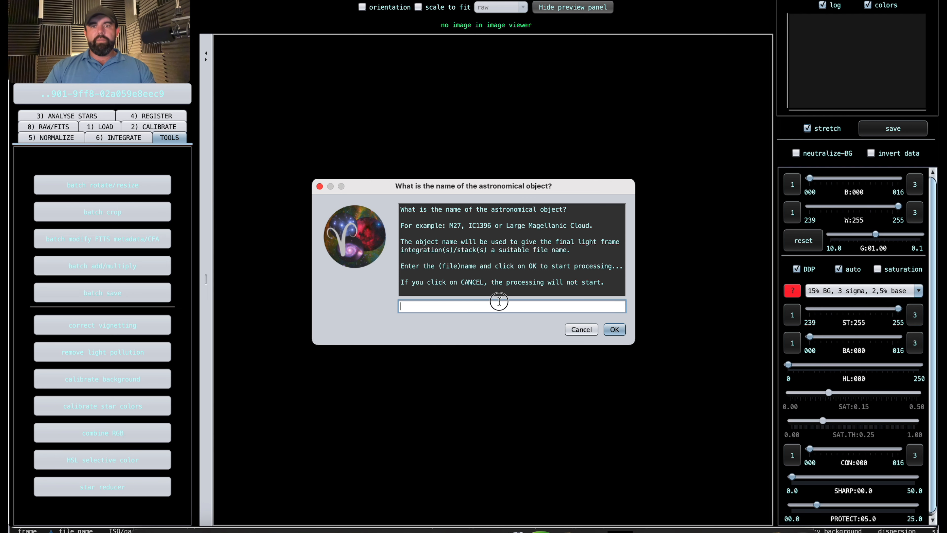
text(M83)
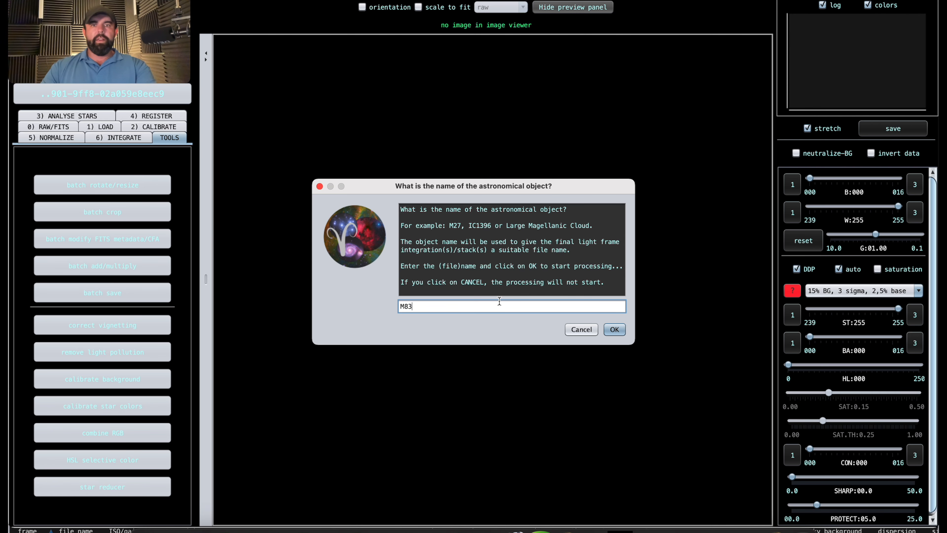
click(614, 329)
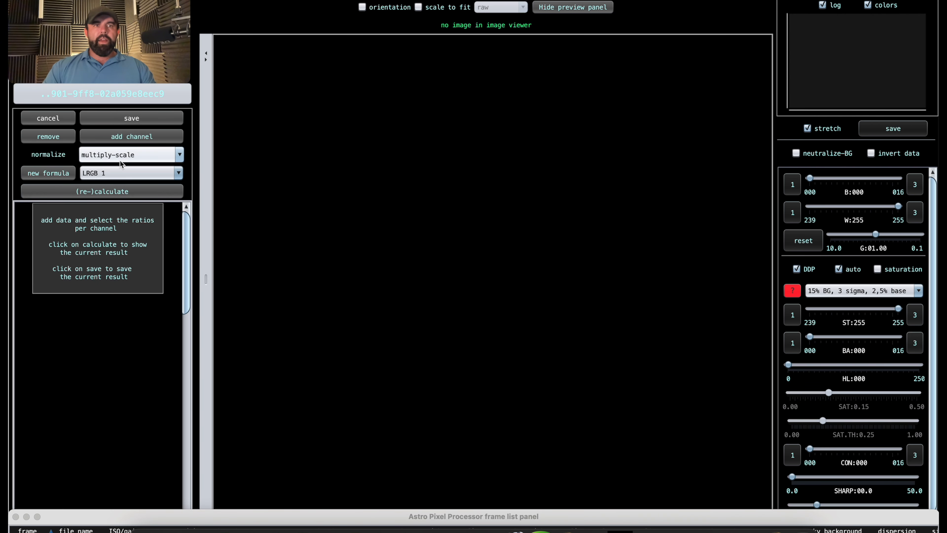
- Try the LRGB 2 composite formula and look through the remaining formulas, including the SHO (Hubble) and HOO presets
click(144, 178)
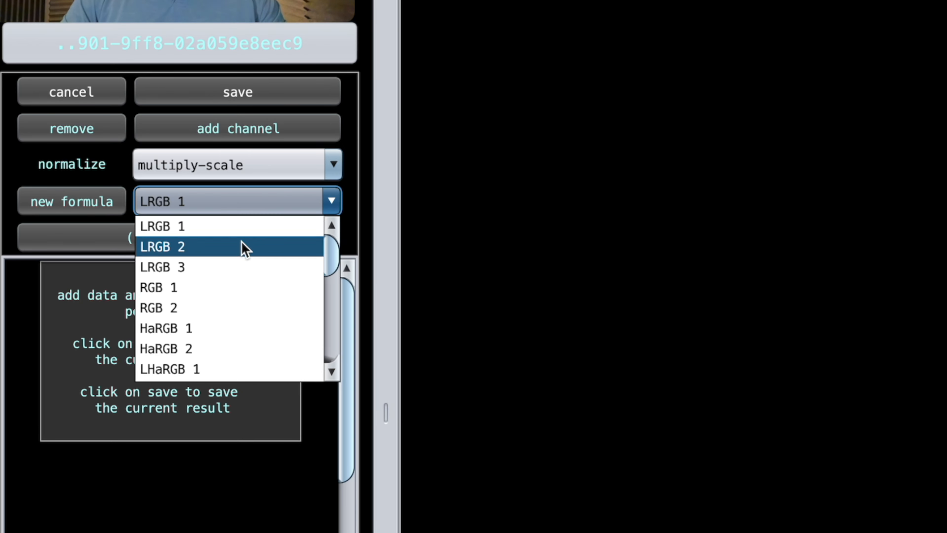
click(191, 233)
click(200, 203)
click(203, 246)
click(207, 209)
scroll(222, 294, down, 4)
scroll(225, 298, up, 1)
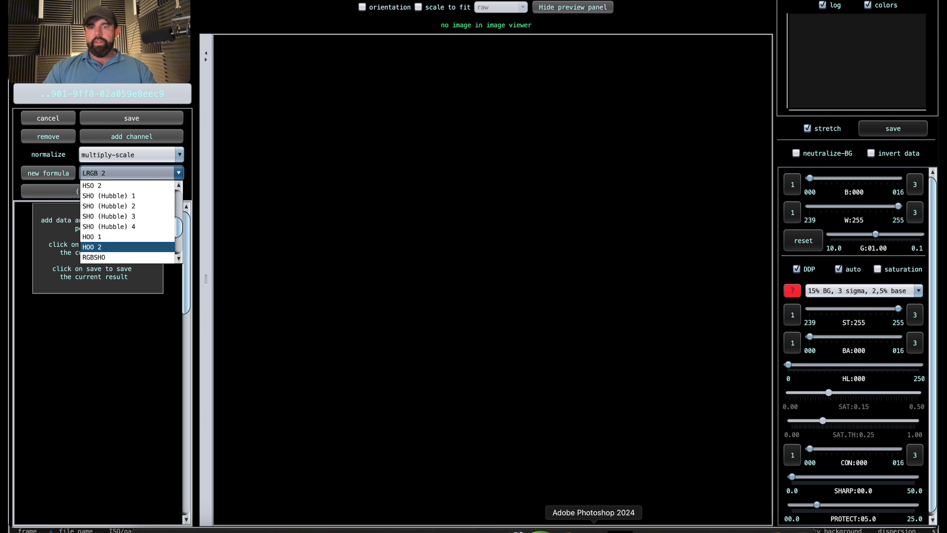
- Switch to Adobe Photoshop 2024 and open SHOV1.tif from the recent files
click(593, 528)
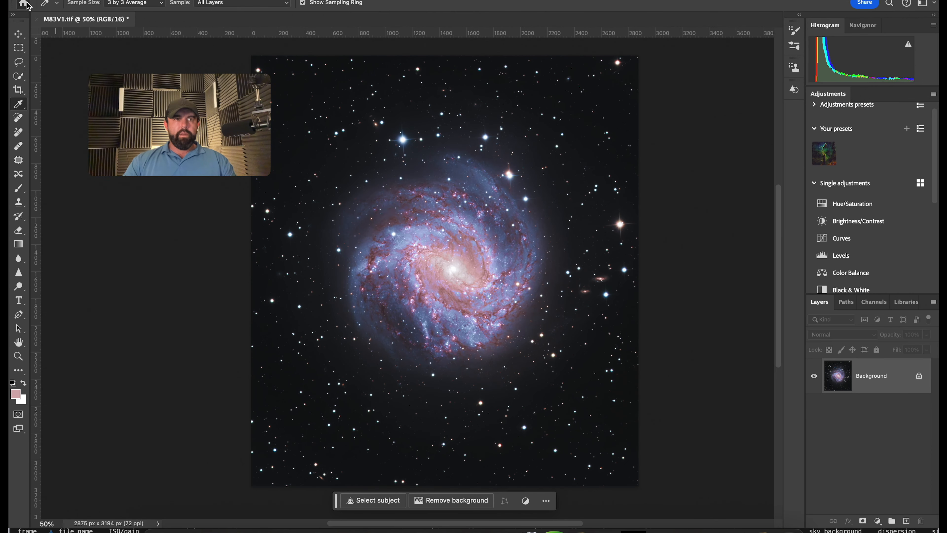
click(27, 6)
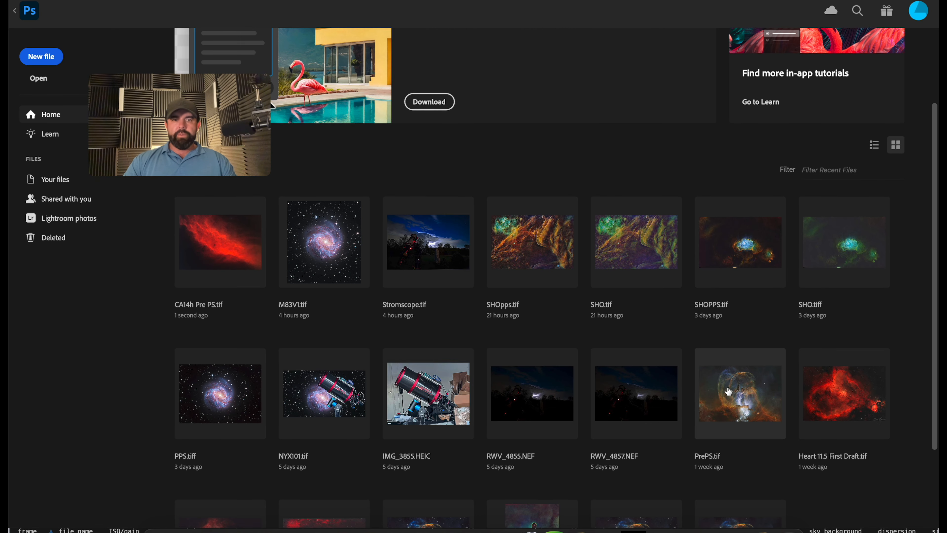
scroll(729, 391, down, 3)
click(598, 499)
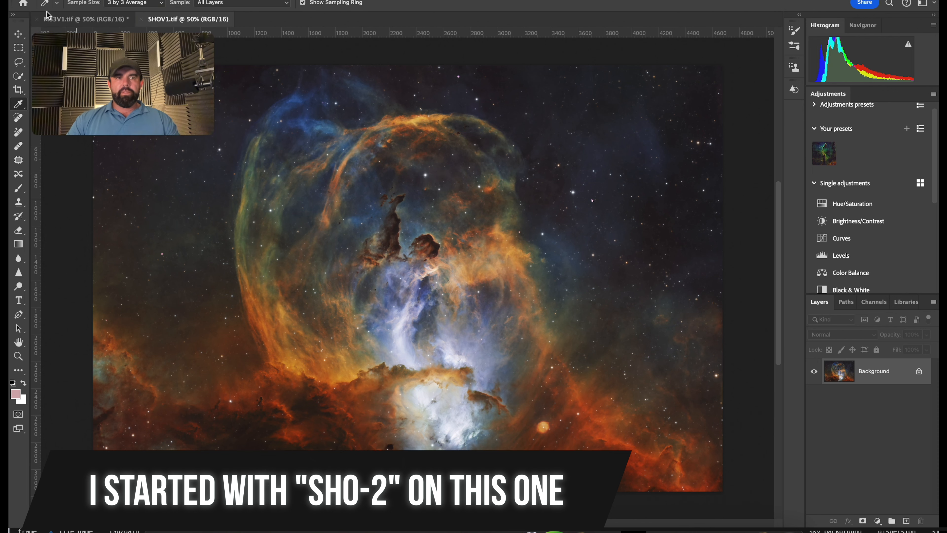
- Open PrePS.tif from the recent files and apply the saved adjustment preset to it
click(23, 4)
click(849, 330)
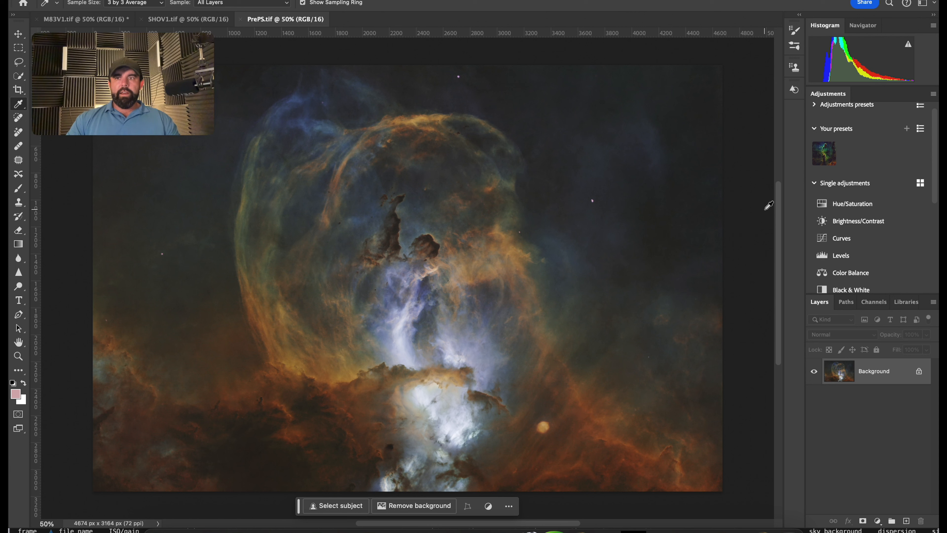
click(825, 153)
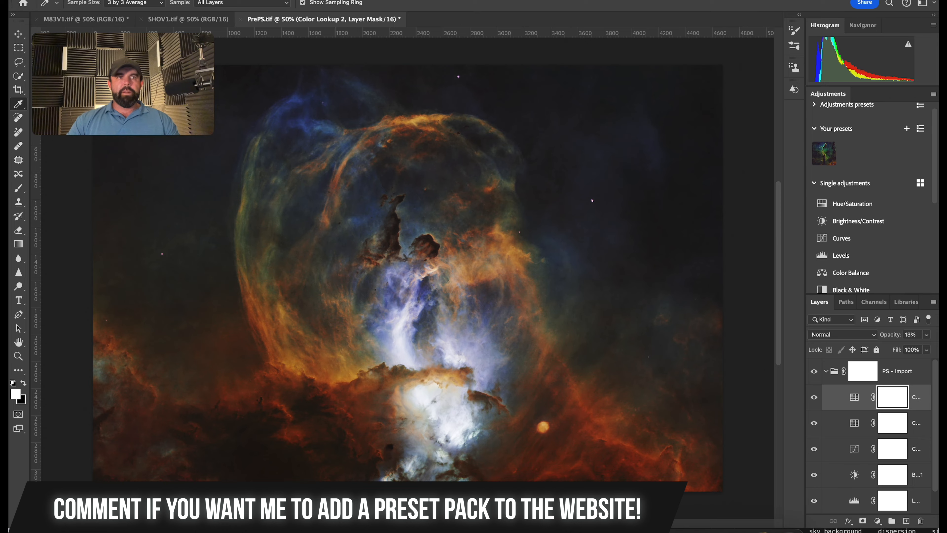
- Switch back to Astro Pixel Processor and set the composite formula to LRGB 1
key(super+m)
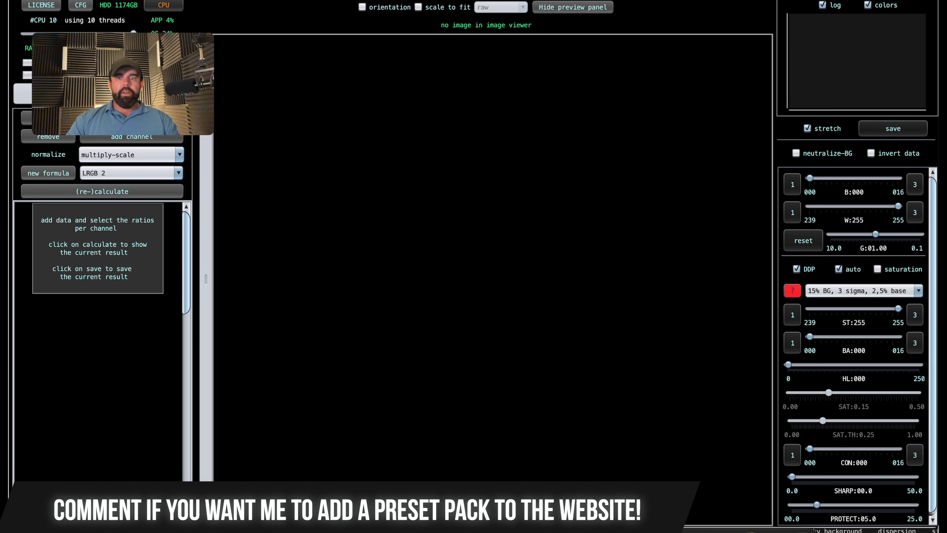
click(594, 529)
click(89, 27)
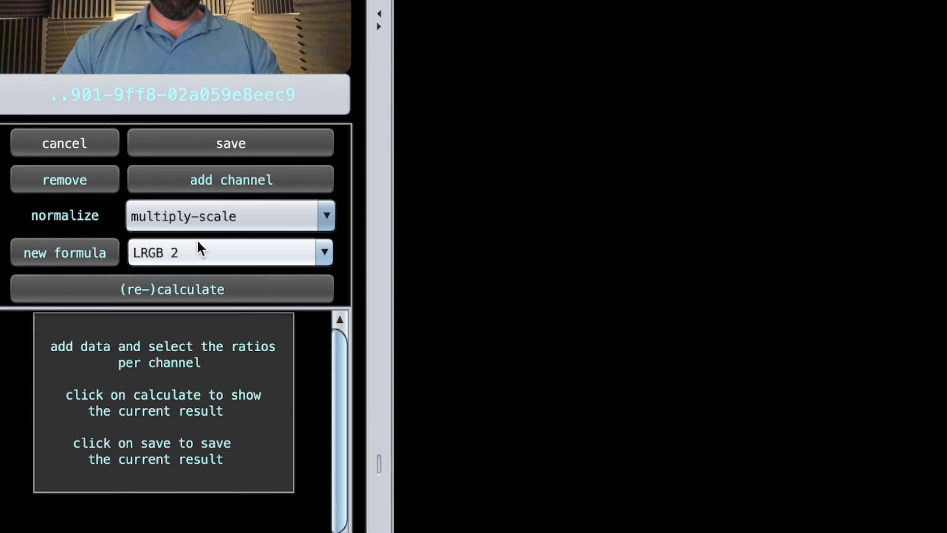
click(205, 249)
scroll(211, 280, up, 1)
click(214, 278)
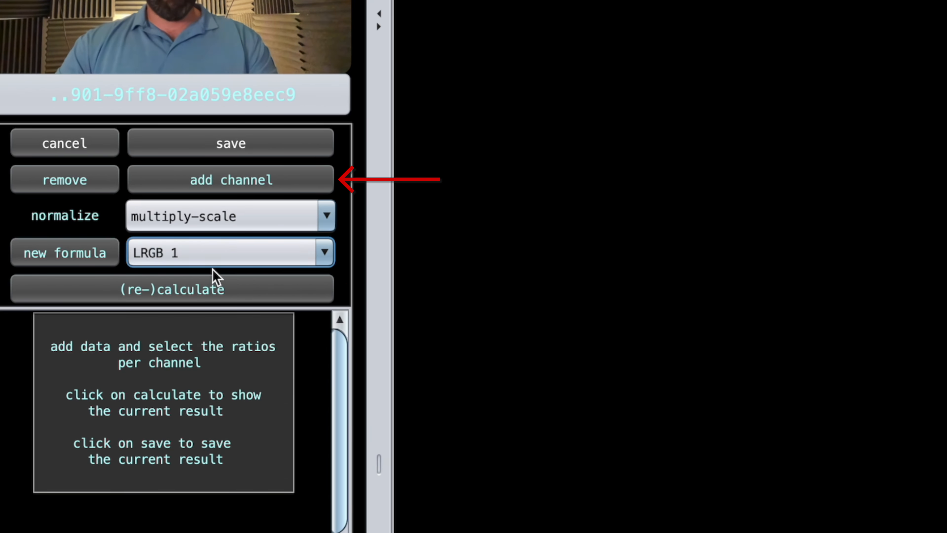
- Add M83-Luminance-session_1.fits to the composite as the Luminance channel with the LRGB 1 formula
click(212, 181)
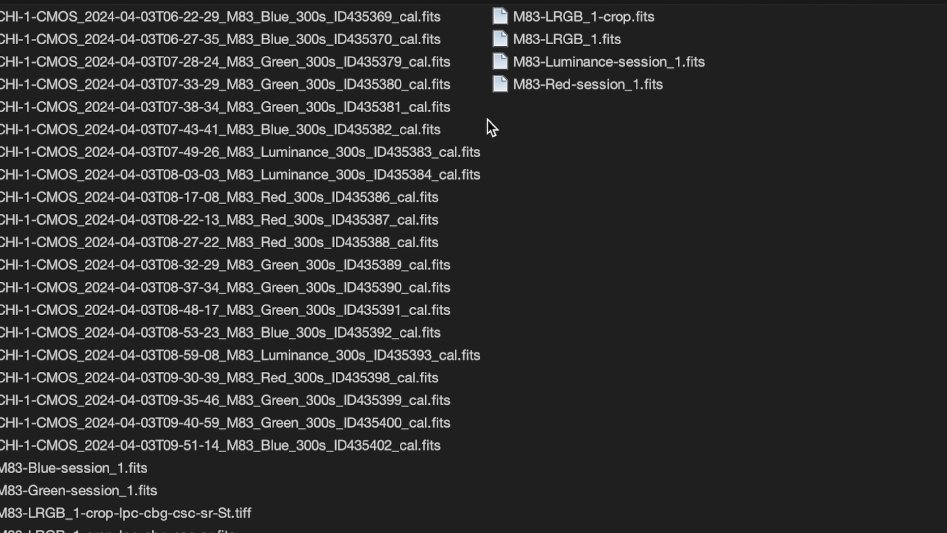
double_click(562, 64)
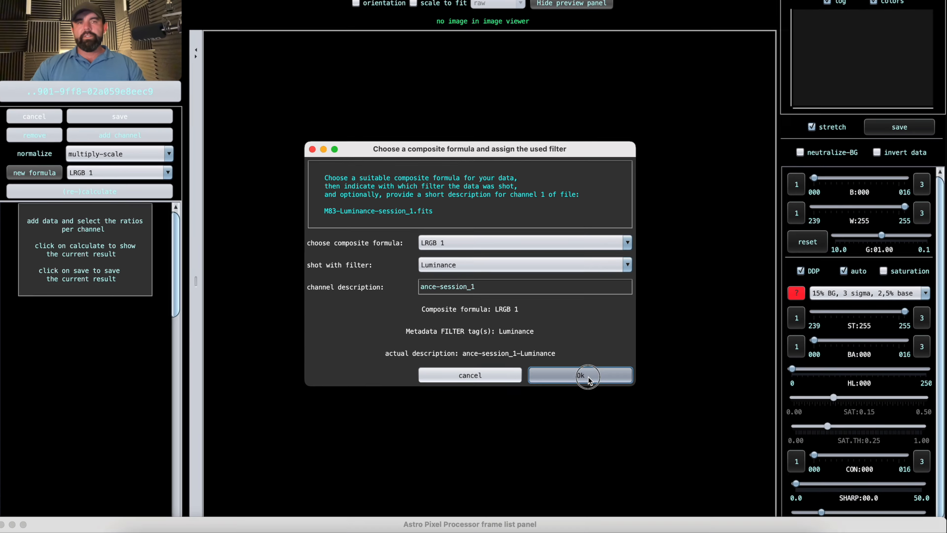
click(551, 526)
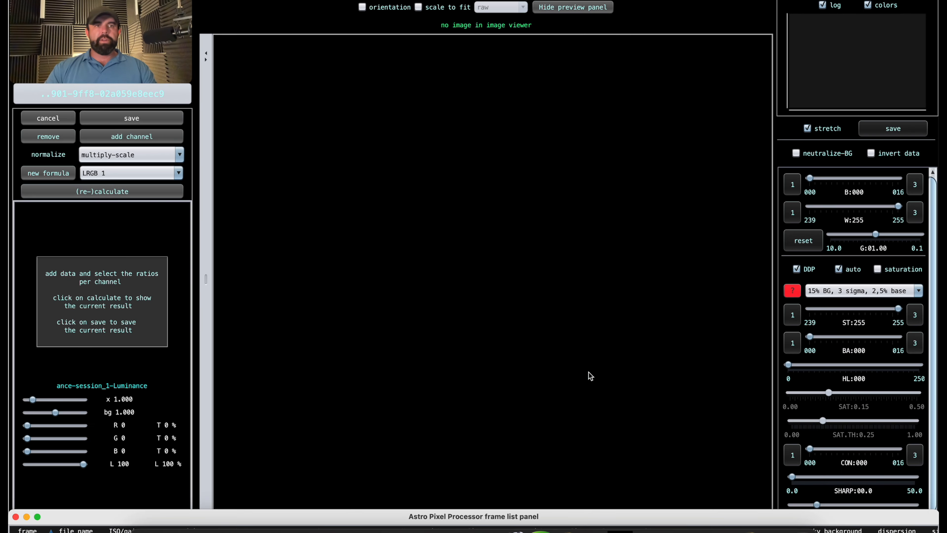
- Add M83-Red-session_1.fits to the composite as the Red channel with the LRGB 1 formula
click(98, 136)
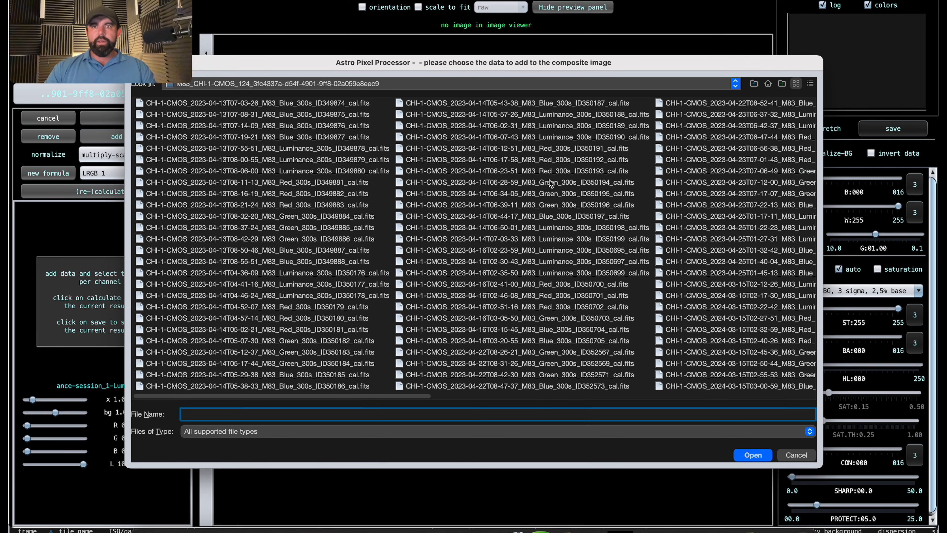
scroll(552, 183, right, 10)
double_click(606, 137)
click(578, 373)
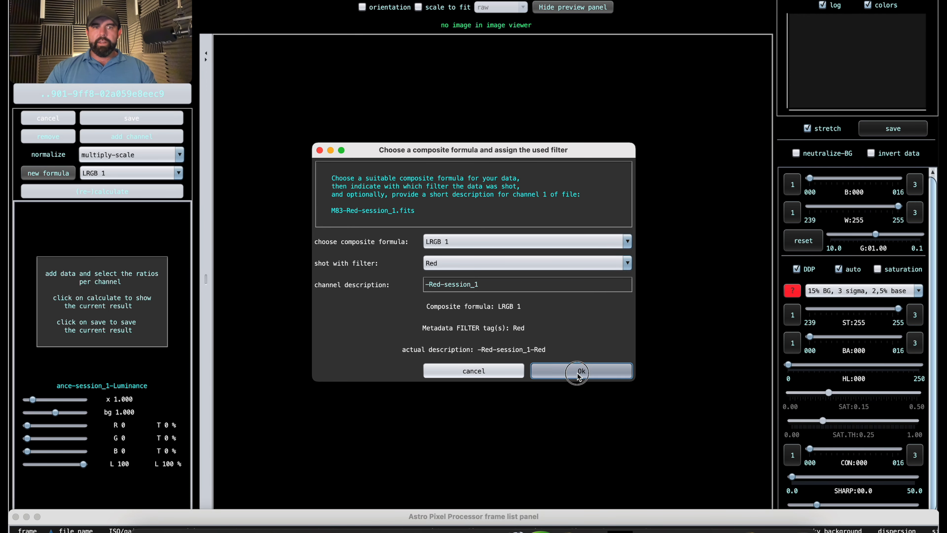
- Add M83-Blue-session_1.fits to the composite as the Blue channel with the LRGB 1 formula
click(132, 136)
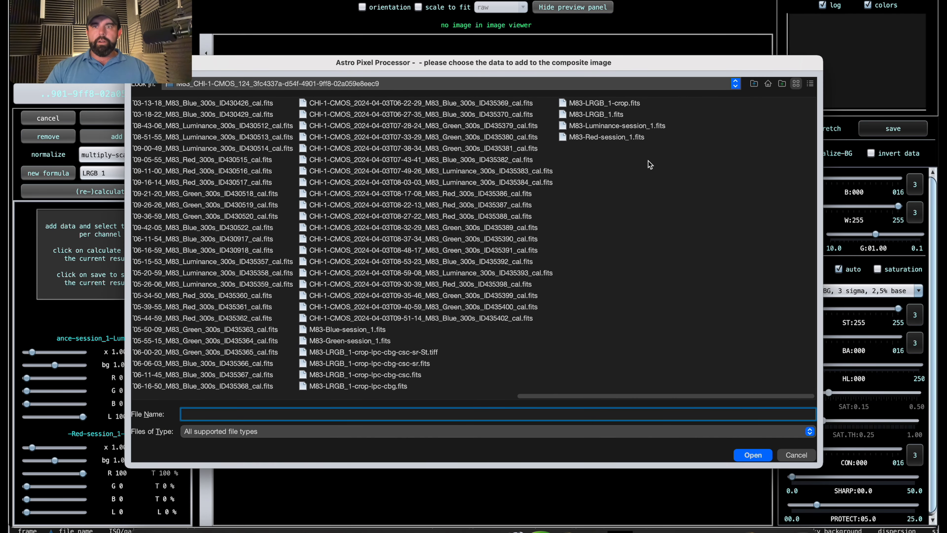
double_click(359, 330)
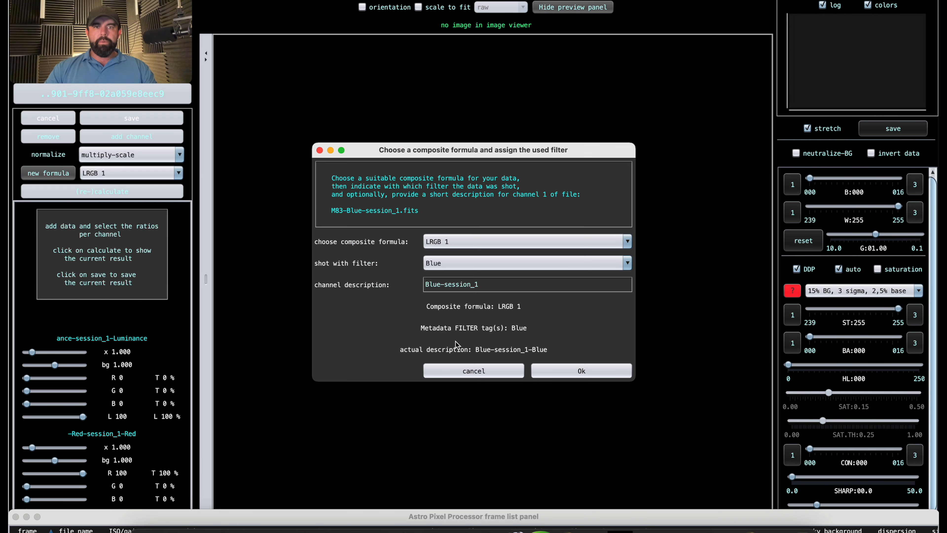
click(579, 371)
- Add M83-Green-session_1.fits to the composite as the Green channel
click(116, 137)
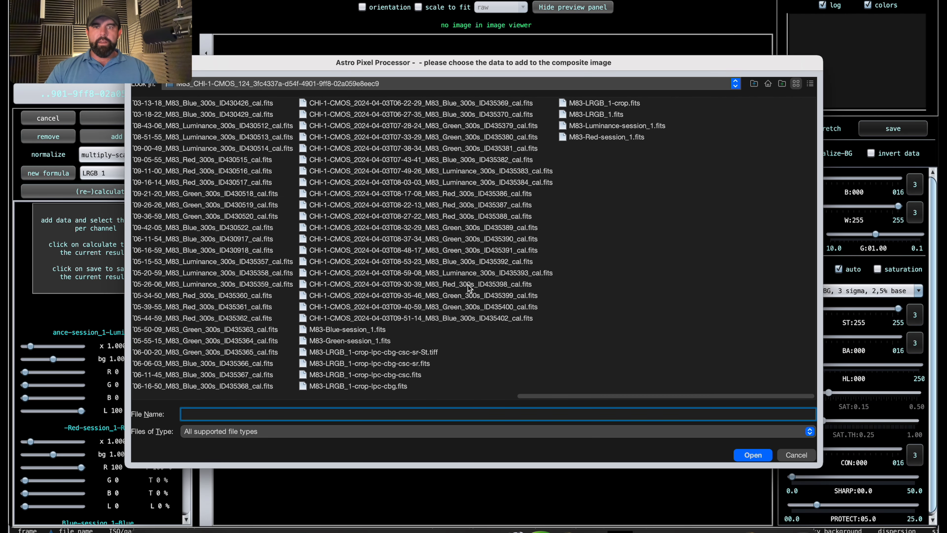
double_click(361, 340)
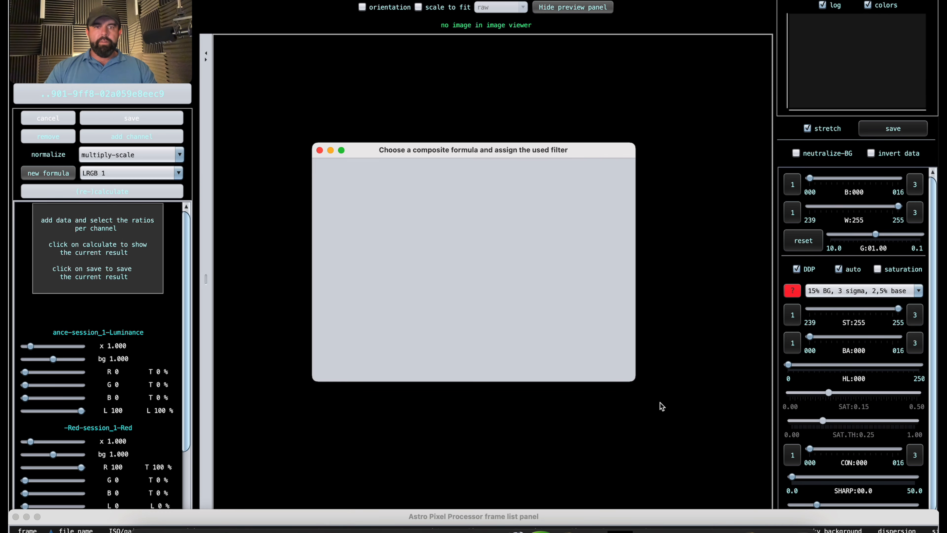
click(569, 371)
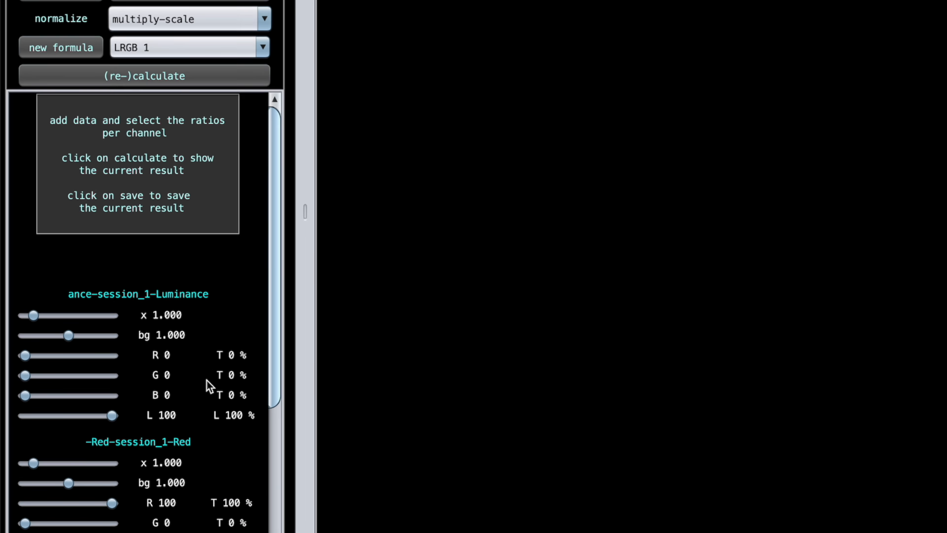
- Review the ratios of the loaded channels, then try the LRGB 2 formula on them and compare the new ratios
scroll(188, 422, down, 10)
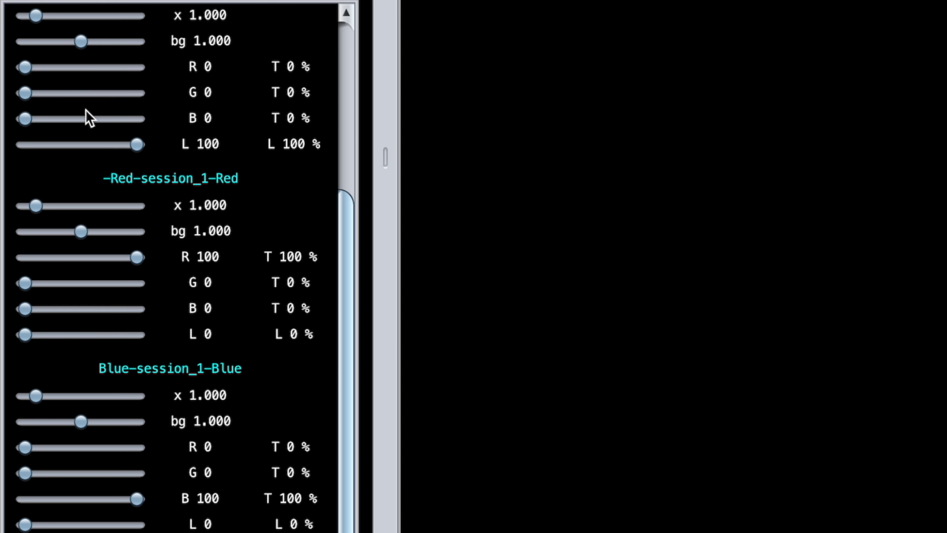
scroll(85, 108, up, 2)
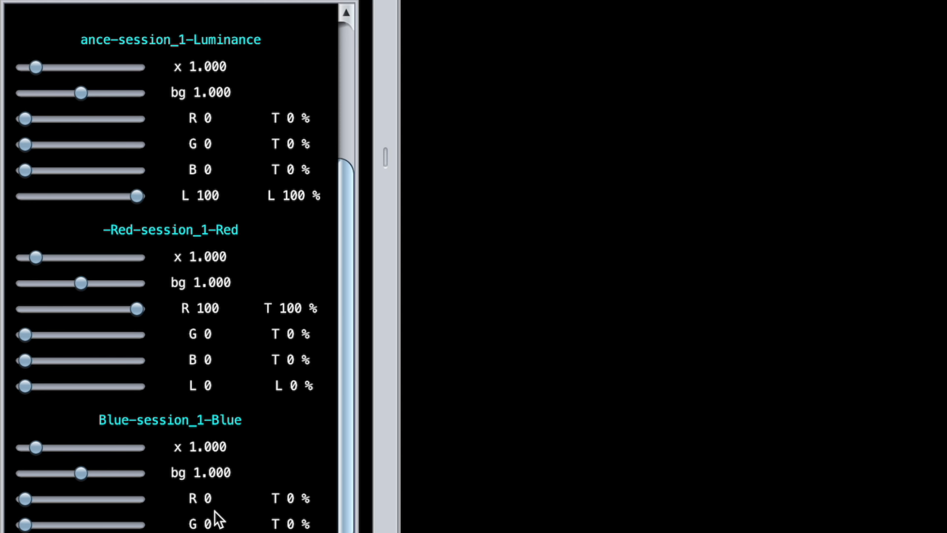
scroll(123, 489, down, 1)
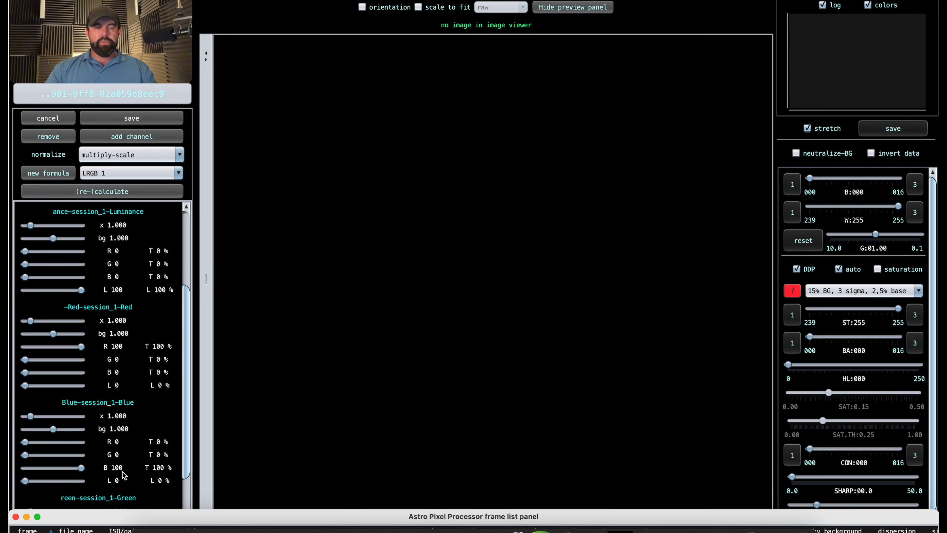
click(123, 172)
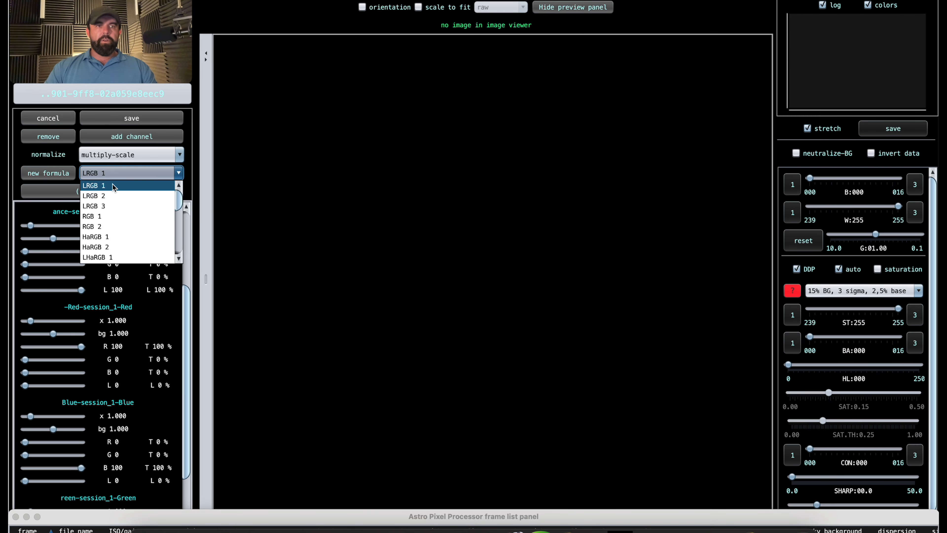
click(113, 196)
click(68, 147)
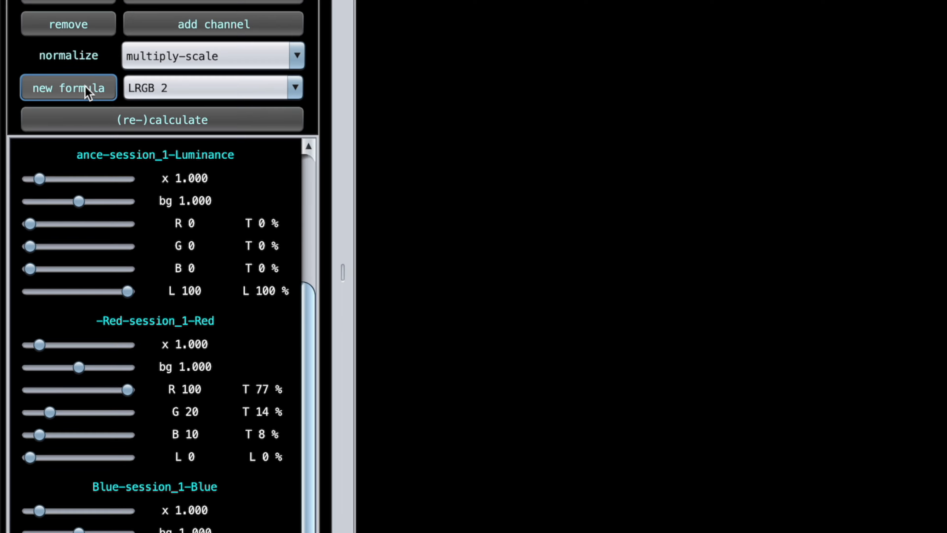
scroll(164, 358, up, 1)
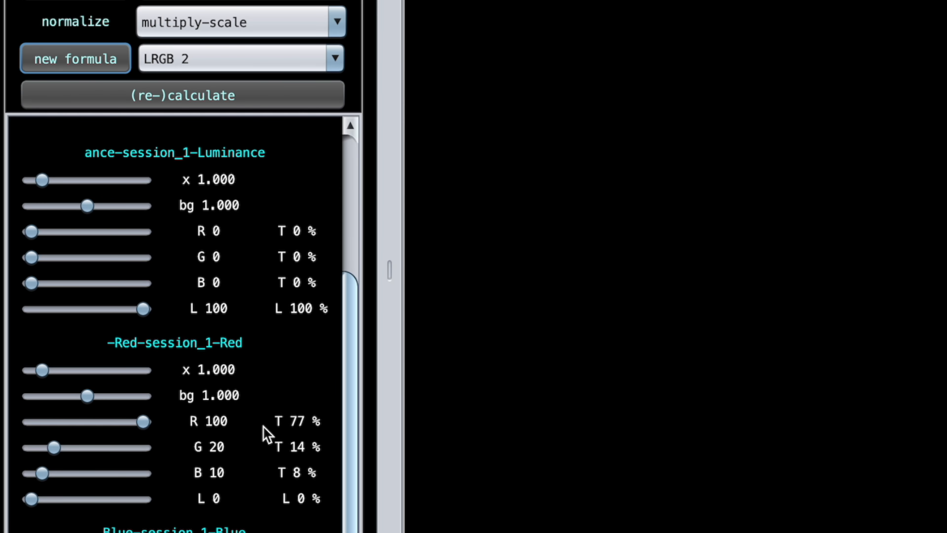
scroll(264, 426, down, 3)
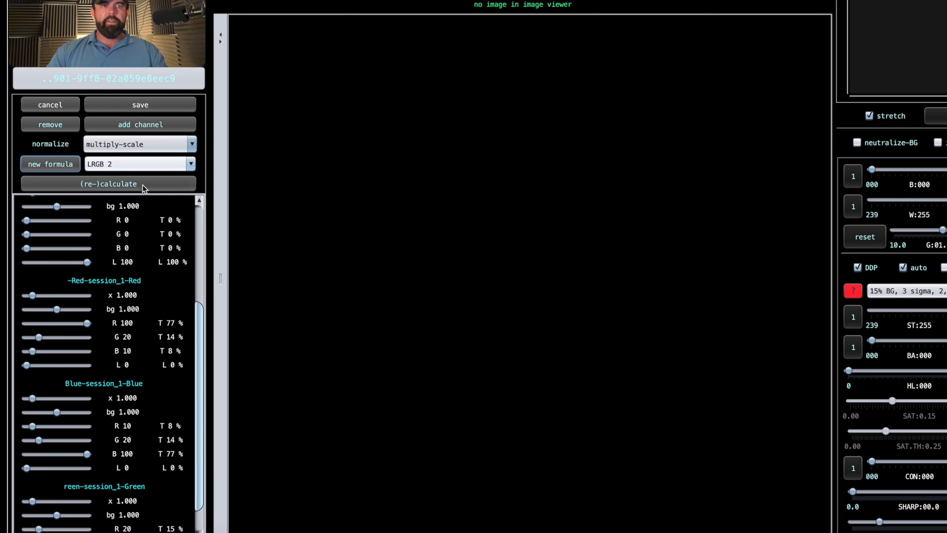
- Set the composite formula of the loaded channels back to LRGB 1
click(157, 180)
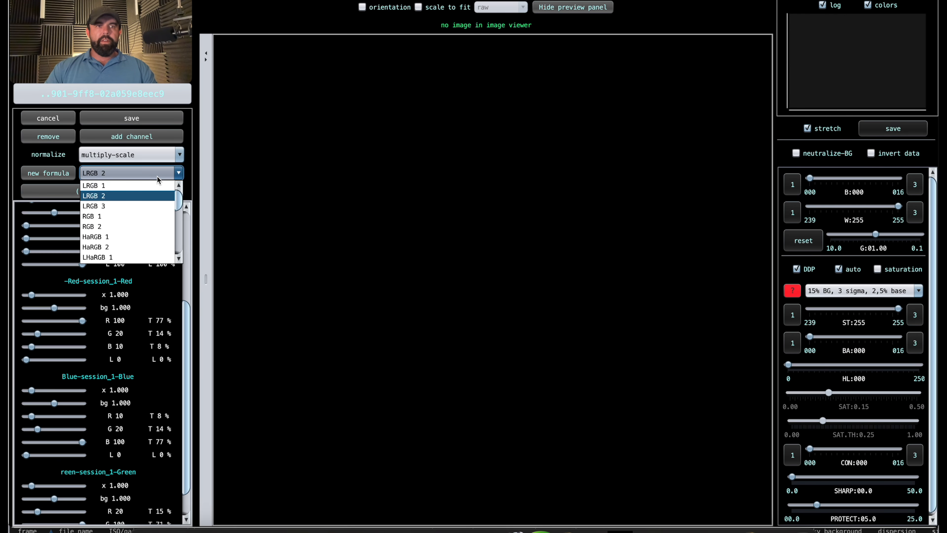
click(119, 185)
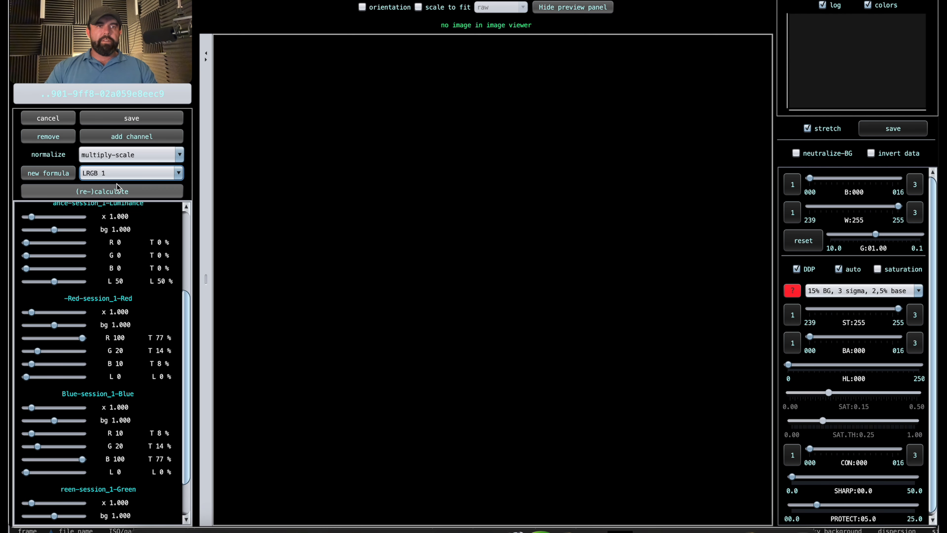
- Calculate the composite with the LRGB 1 formula and enable saturation for the preview stretch
click(51, 175)
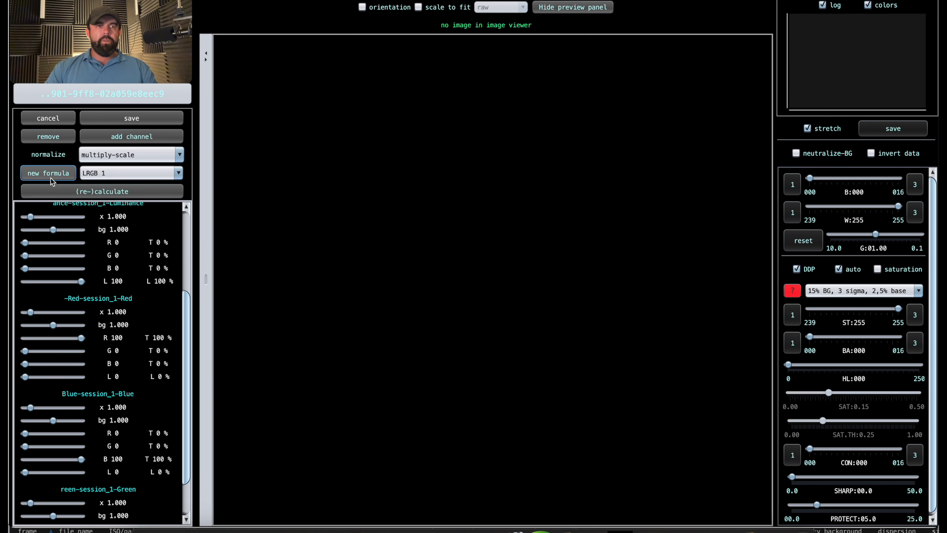
click(103, 192)
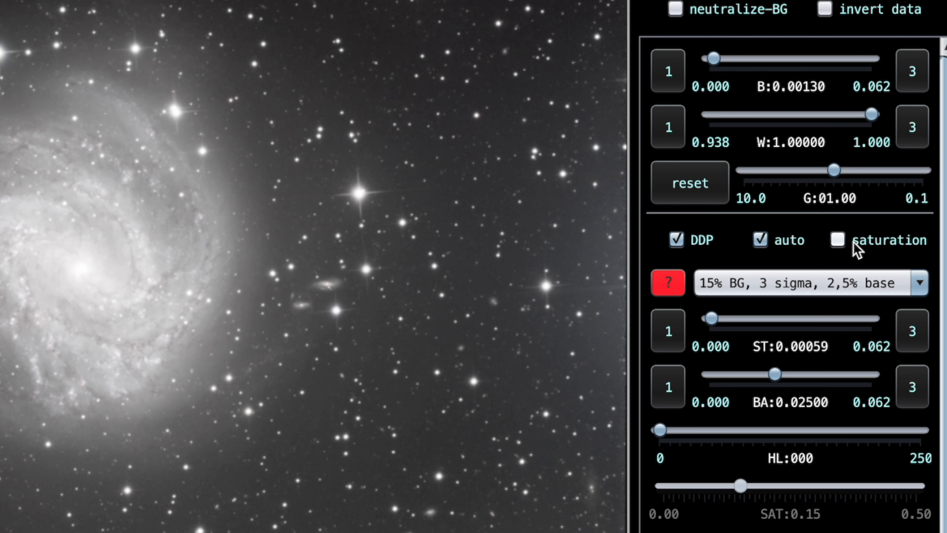
click(839, 241)
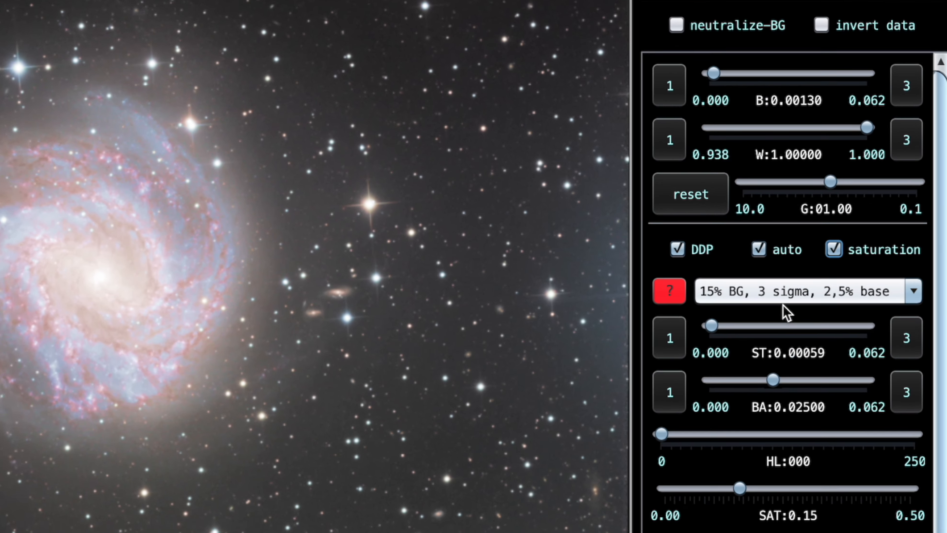
- Set the preview stretch preset of the M83-LRGB 1 composite to 10% BG, 5 sigma, 0,0% base
click(851, 294)
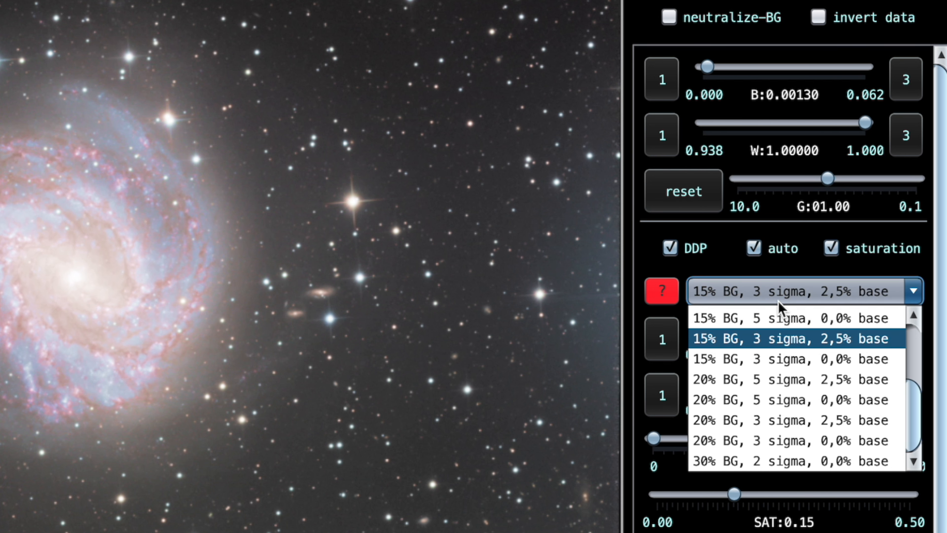
click(758, 300)
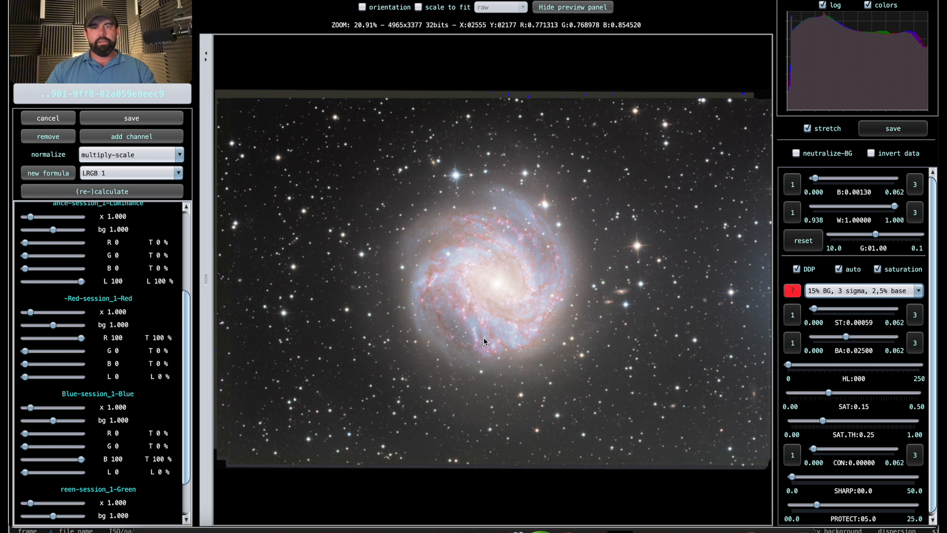
click(844, 291)
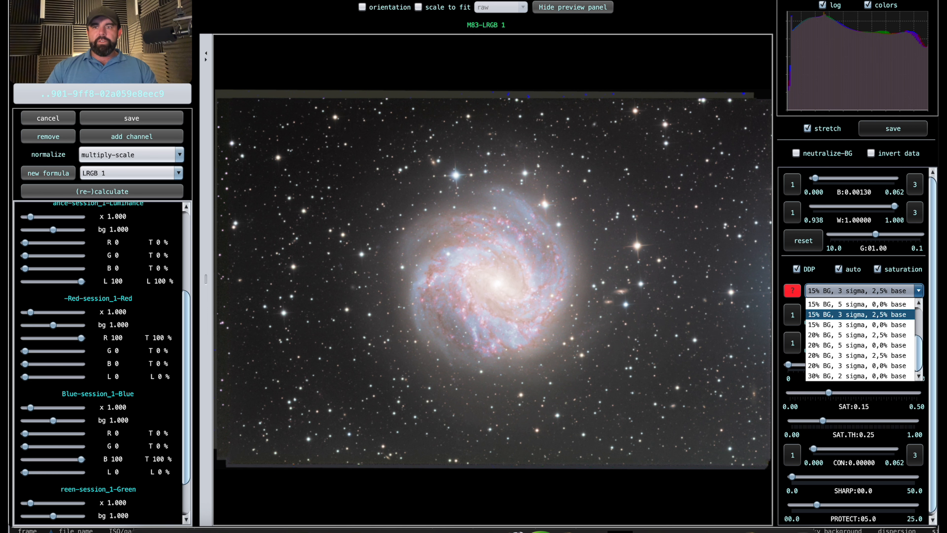
scroll(834, 318, up, 2)
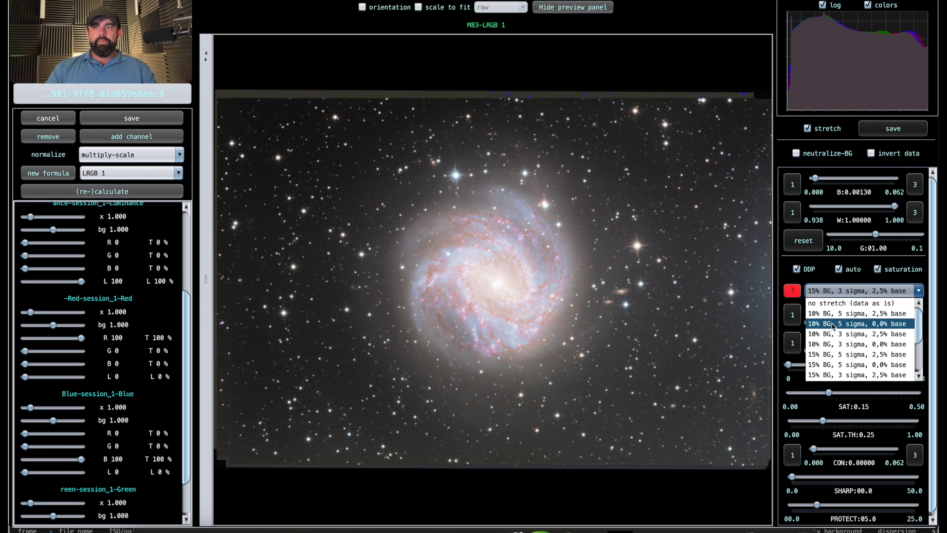
click(833, 324)
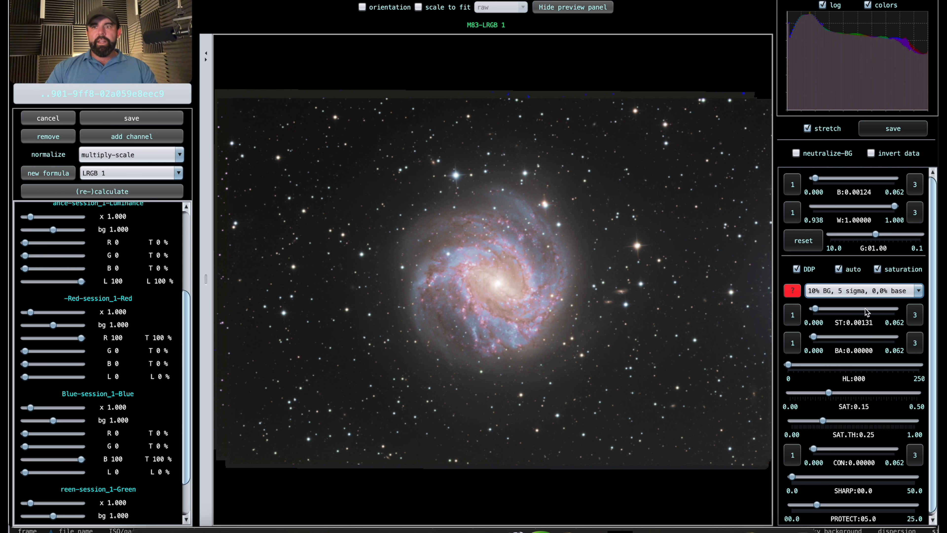
- Try raising the preview's ST stretch value to about 0.0029, ease it back slightly, and reopen the stretch presets
drag(815, 309, 818, 309)
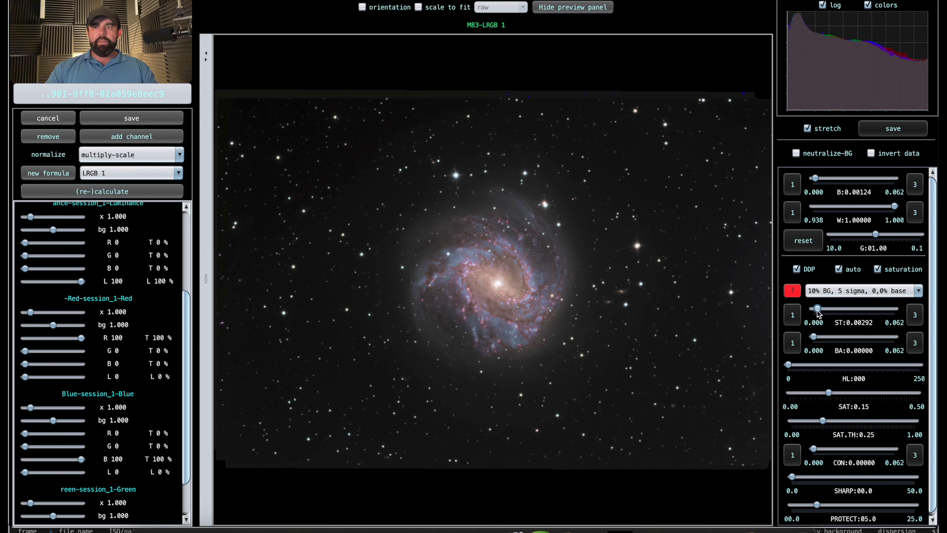
drag(818, 312, 817, 313)
click(858, 290)
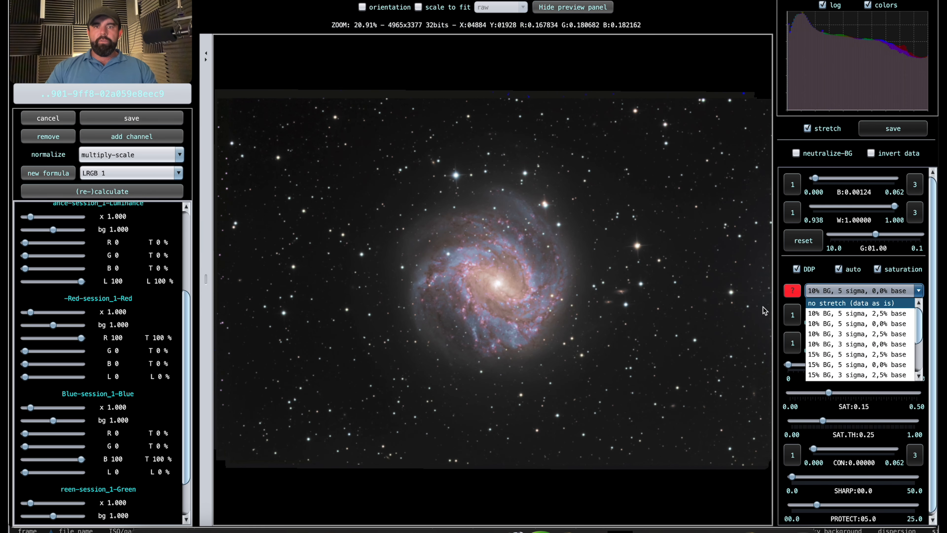
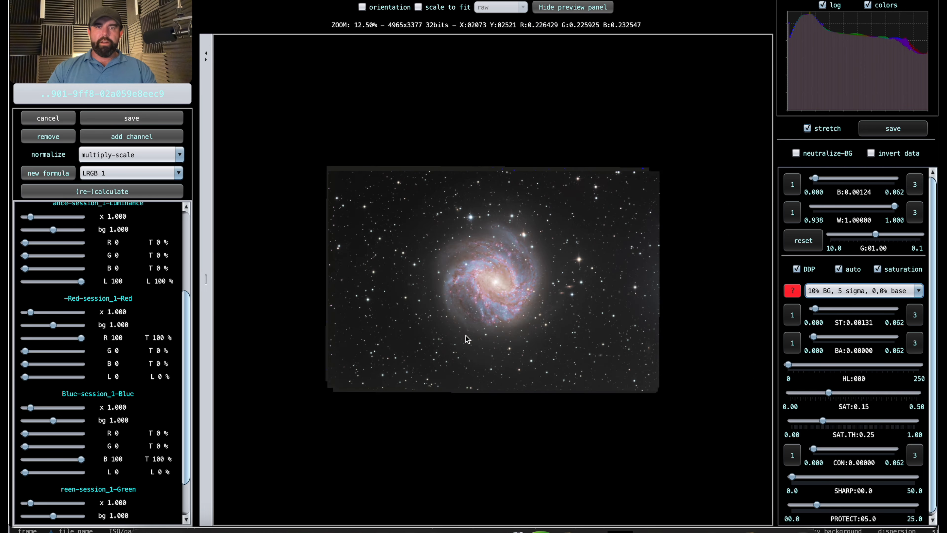
- Save the composite as M83-LRGB 1 in FITS format with 32 bits floats, overwriting the existing file, and exit the RGB combination tool
scroll(466, 335, down, 1)
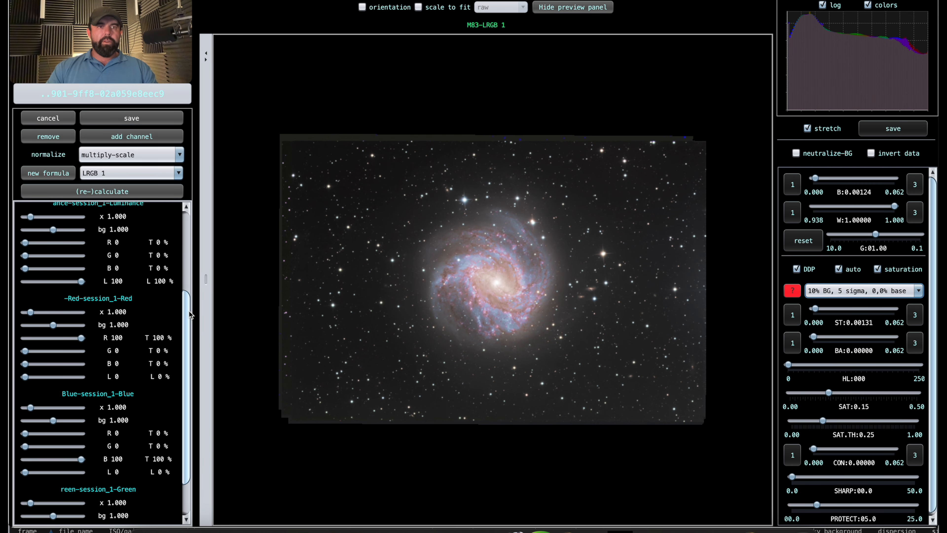
click(128, 119)
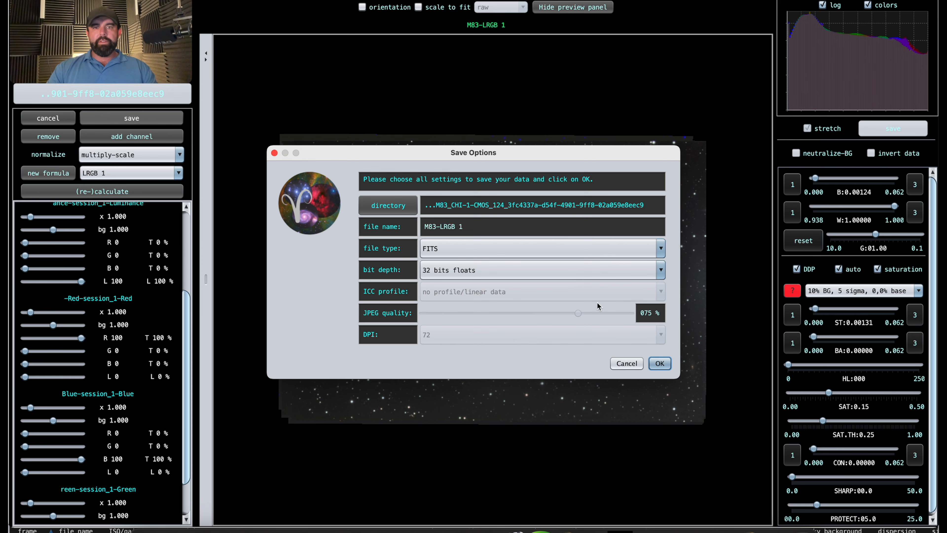
click(660, 363)
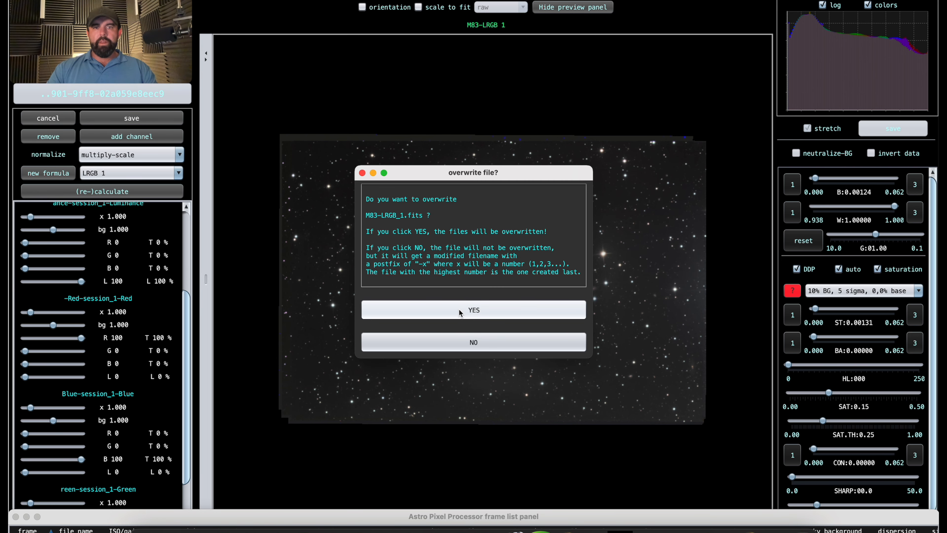
click(459, 316)
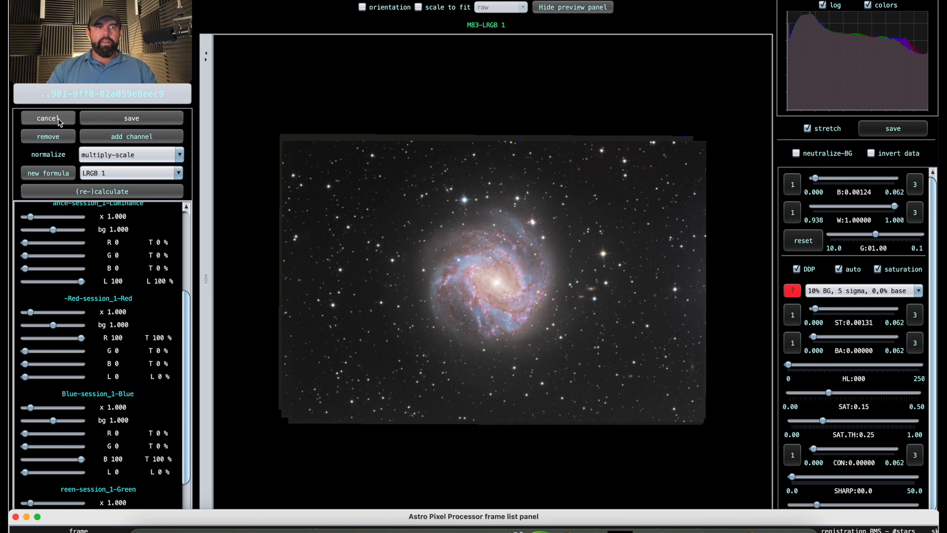
click(50, 120)
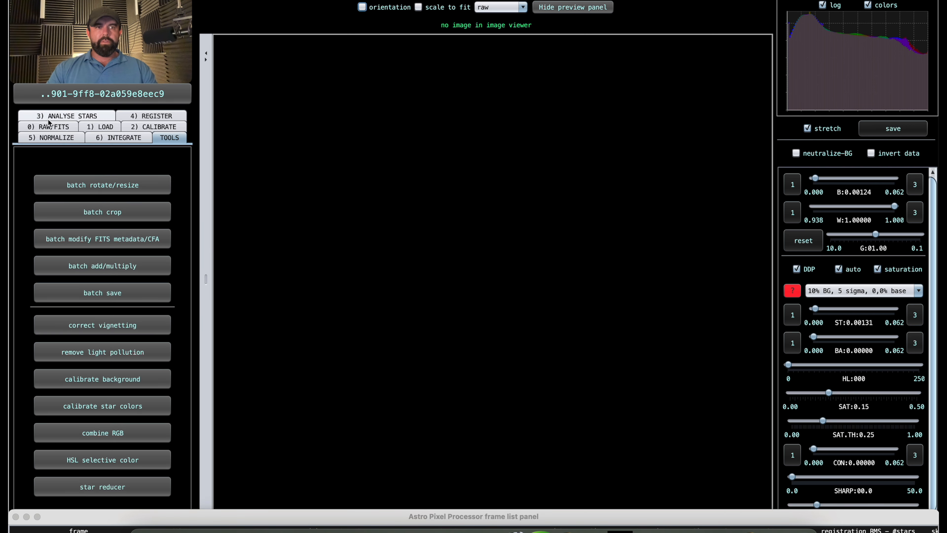
- Load M83-LRGB_1.fits from the frame list into the image viewer and move the list out of the way
drag(114, 524, 119, 447)
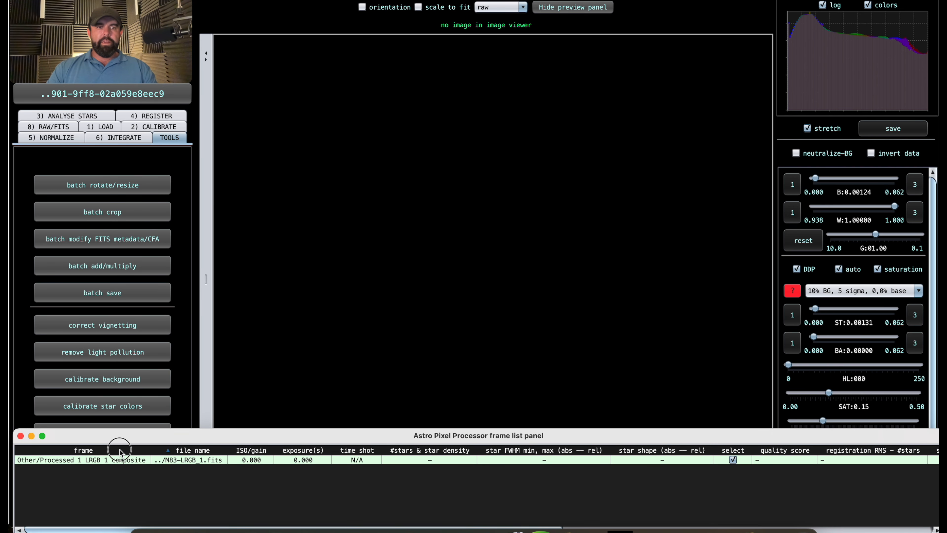
click(120, 466)
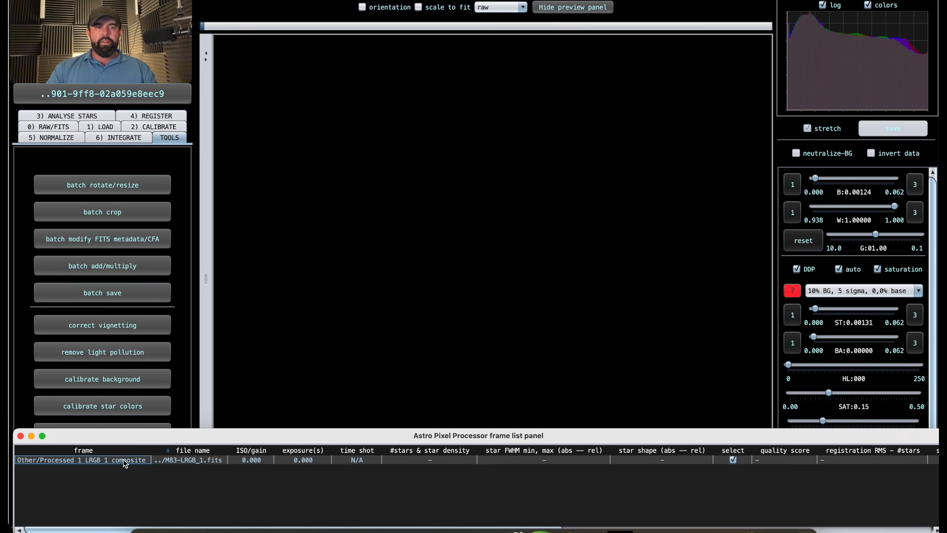
drag(145, 442, 127, 521)
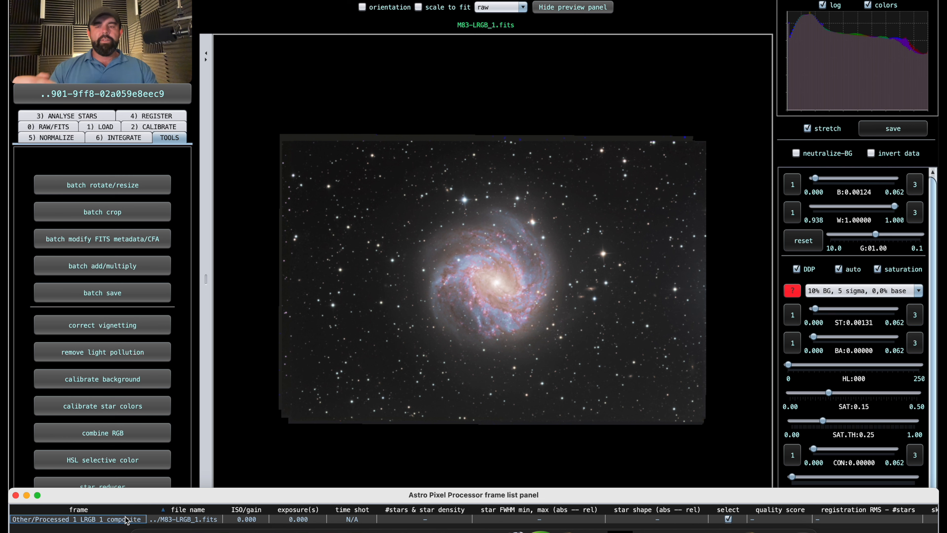
drag(505, 501, 504, 521)
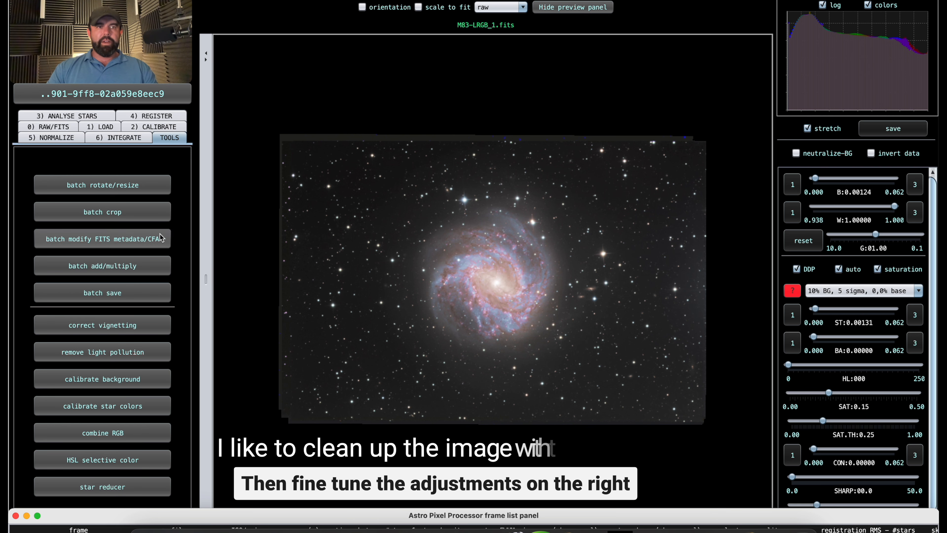
- Crop the uneven stacking edges to about 4481 x 2988 pixels and save as M83-LRGB_1-crop in FITS format with 32 bits floats
click(113, 215)
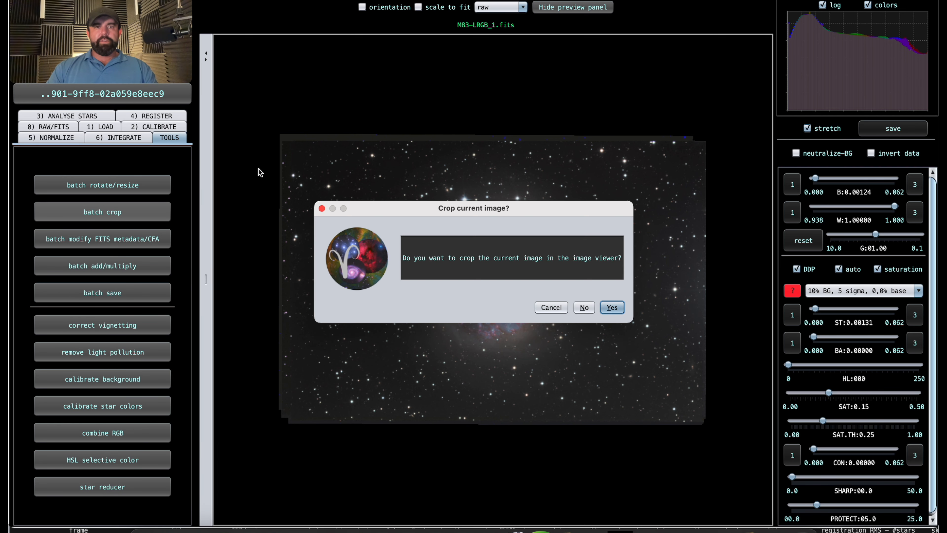
click(612, 307)
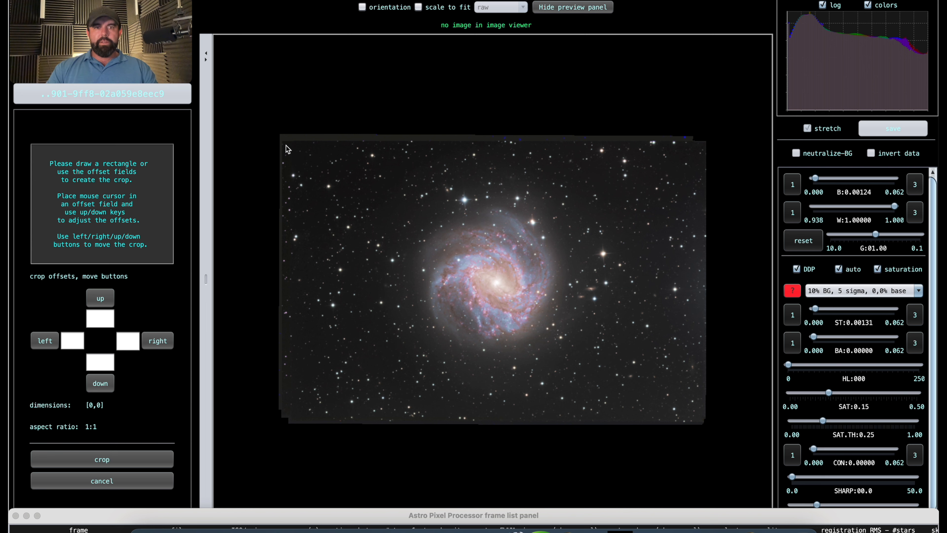
drag(286, 145, 683, 411)
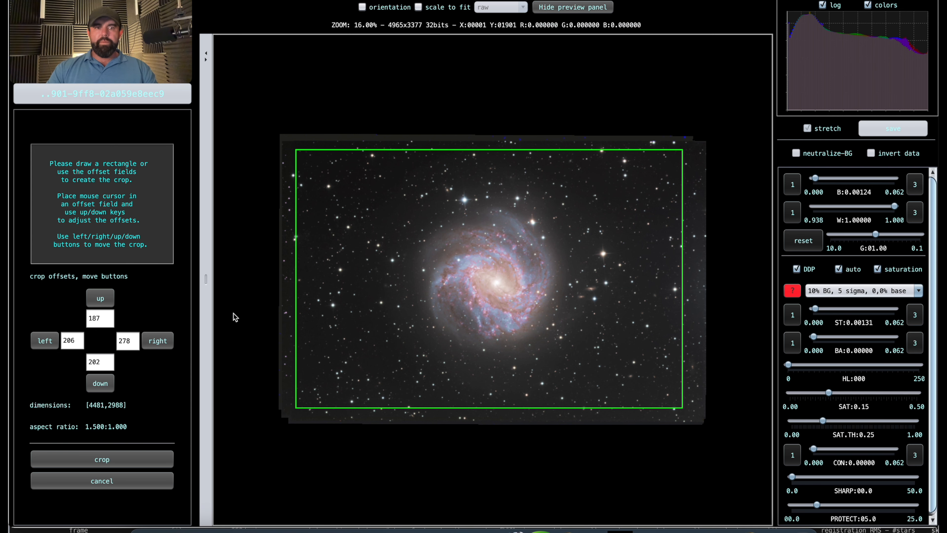
click(102, 455)
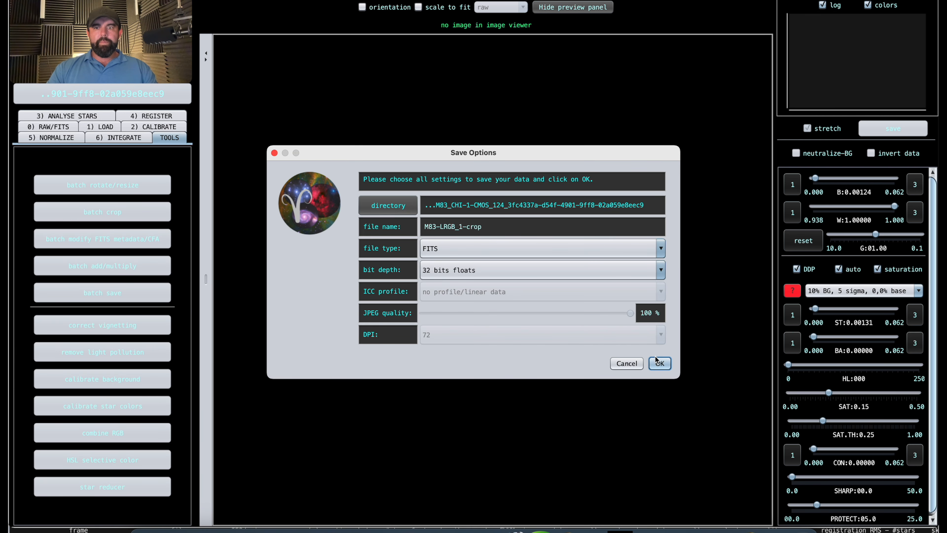
click(654, 361)
click(474, 317)
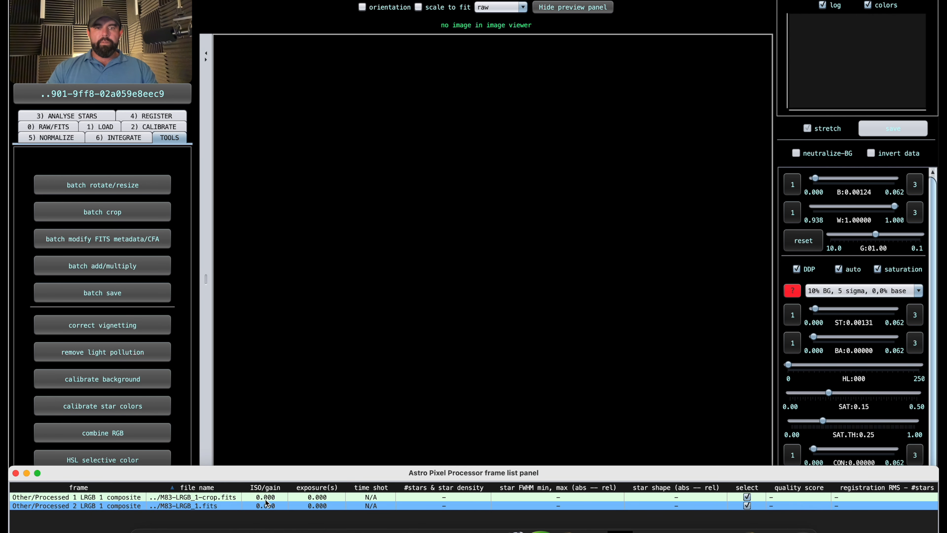
- Load M83-LRGB_1-crop.fits from the frame list into the image viewer and enable background neutralization
click(265, 497)
double_click(180, 498)
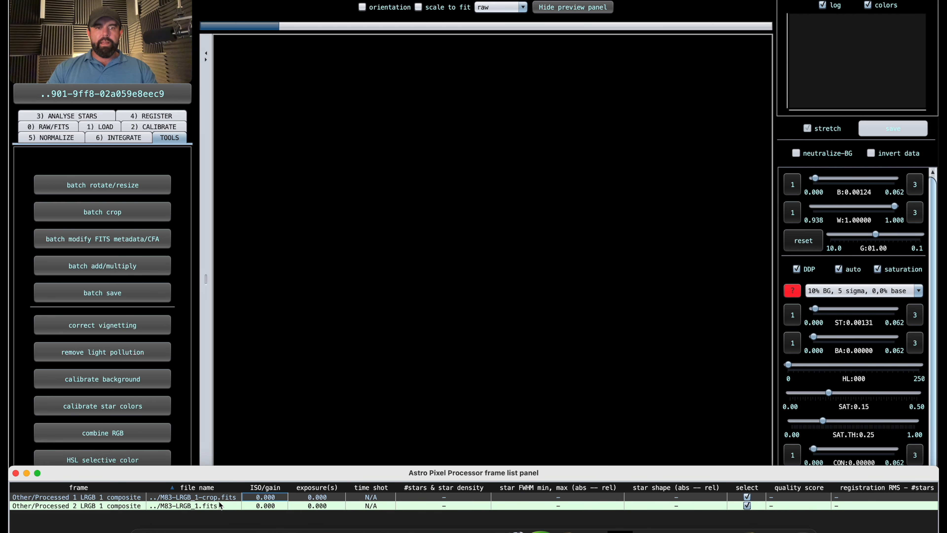
drag(248, 482, 247, 524)
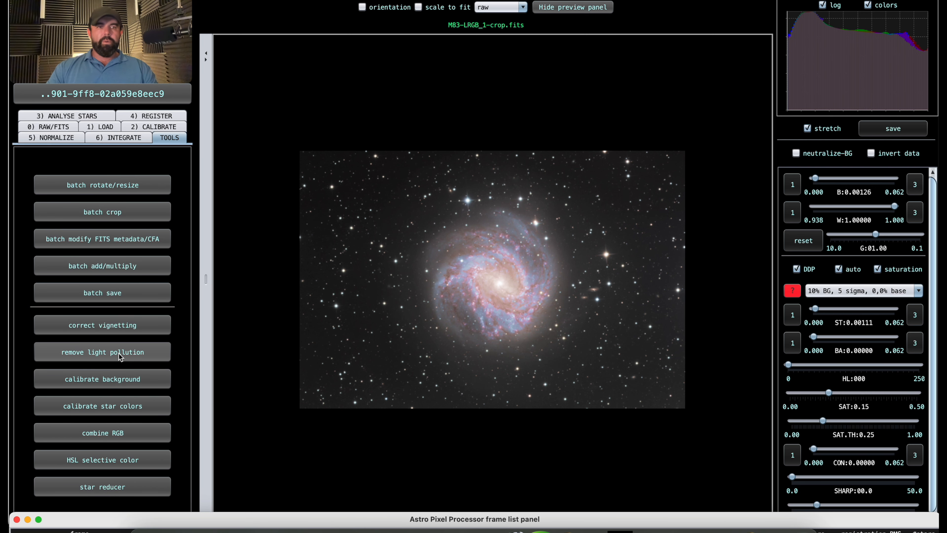
click(800, 153)
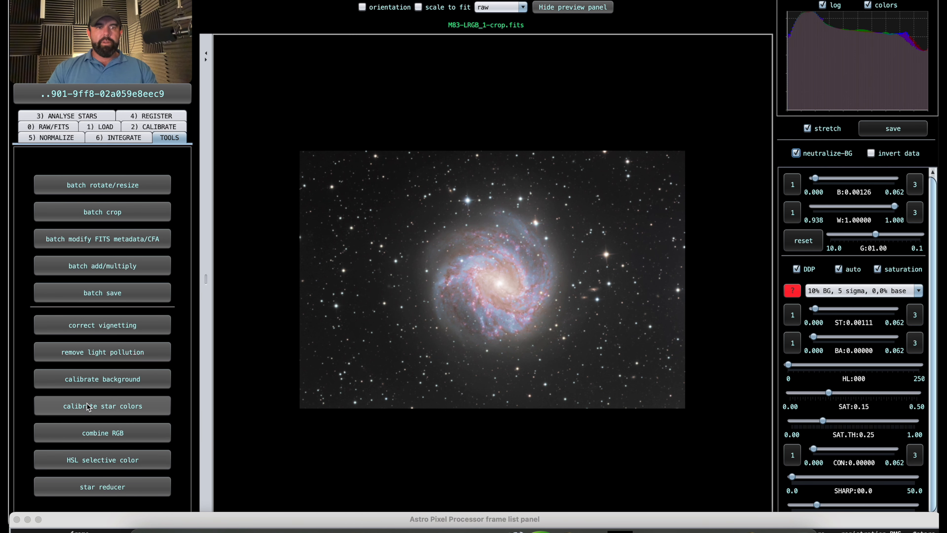
- Start light pollution removal on the current image and mark eight background areas around the galaxy along the image edges
click(87, 353)
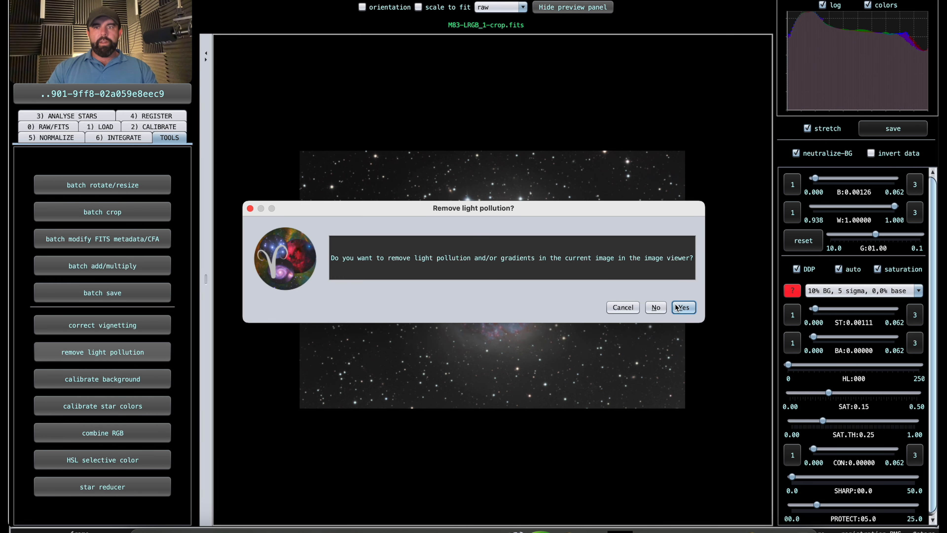
click(682, 307)
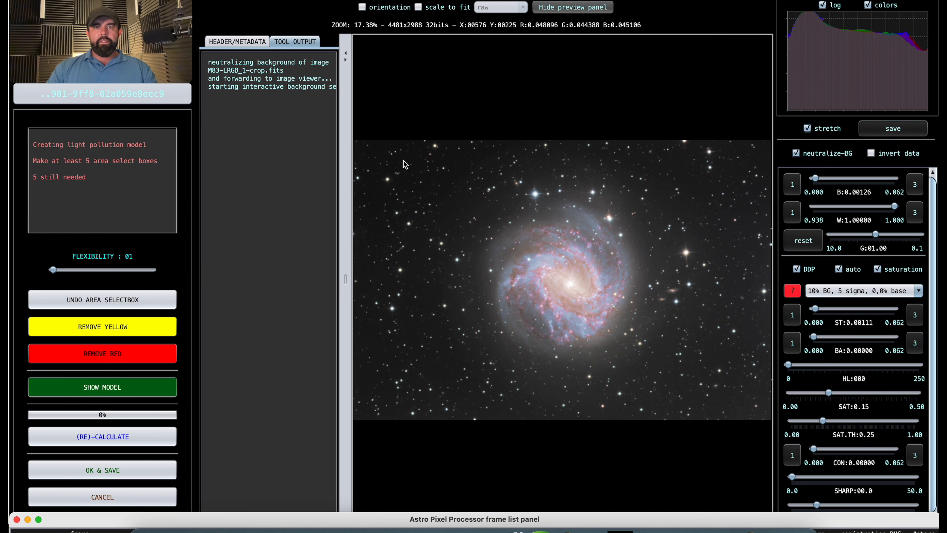
drag(359, 193, 382, 264)
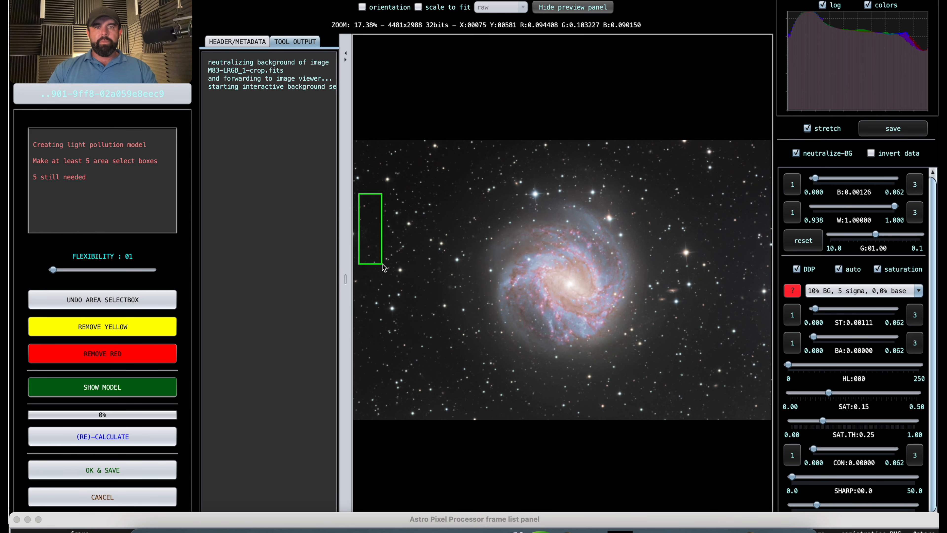
drag(364, 347, 396, 416)
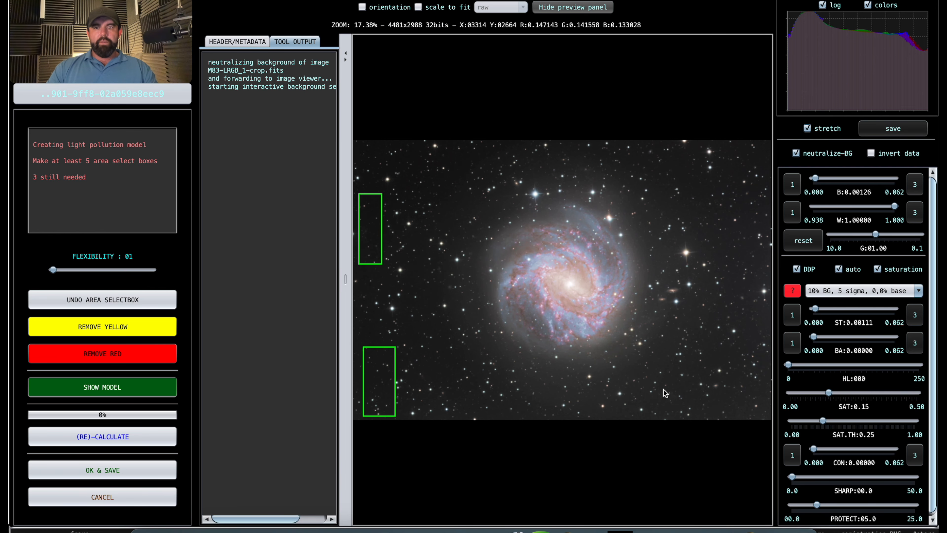
drag(700, 377, 771, 417)
scroll(719, 354, down, 3)
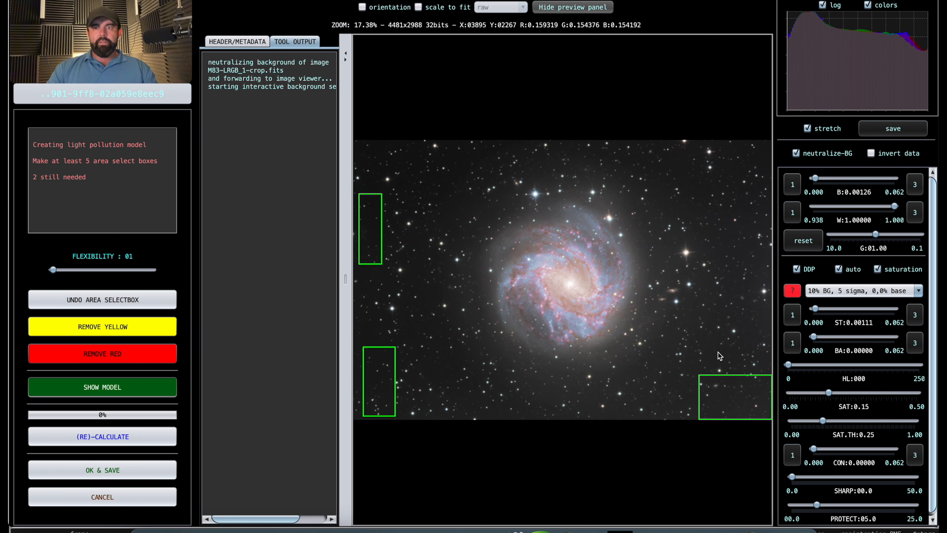
drag(689, 252, 713, 284)
drag(699, 182, 719, 216)
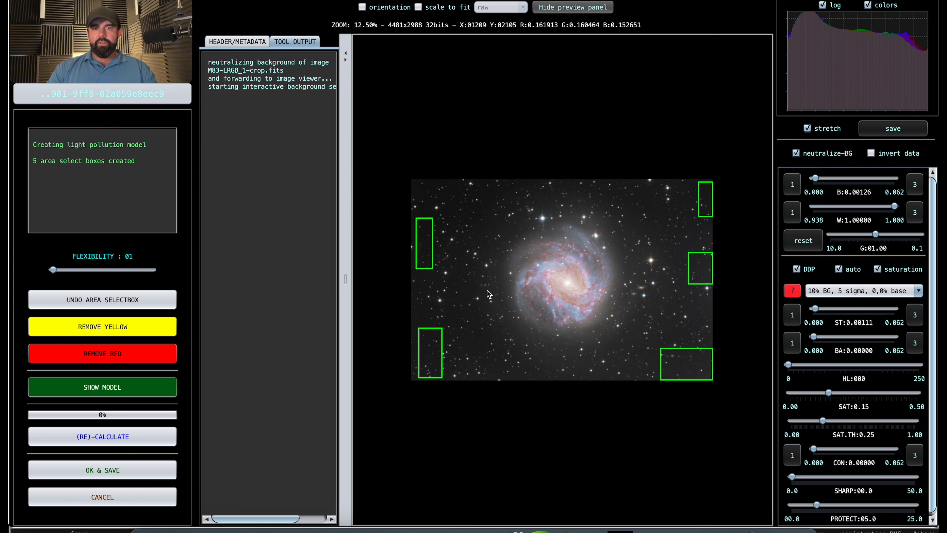
drag(476, 180, 510, 203)
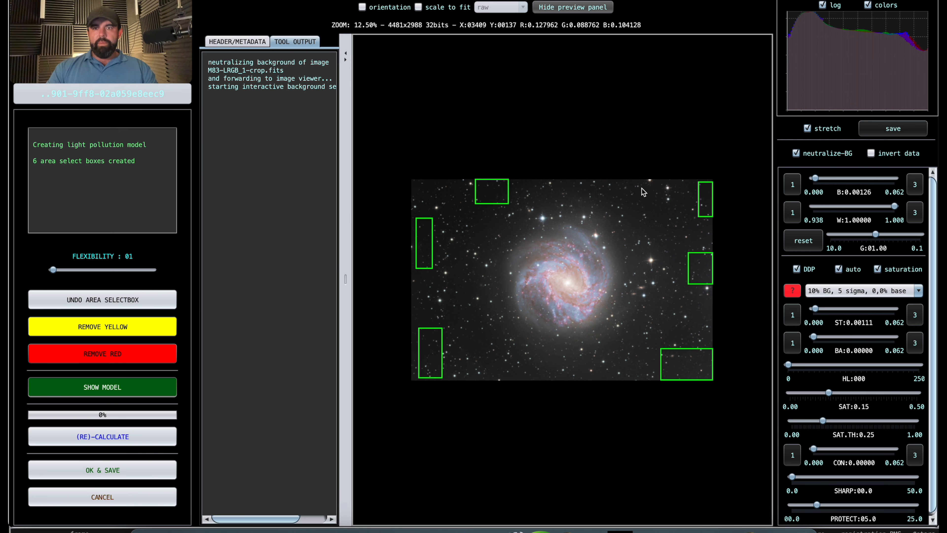
drag(647, 191, 664, 213)
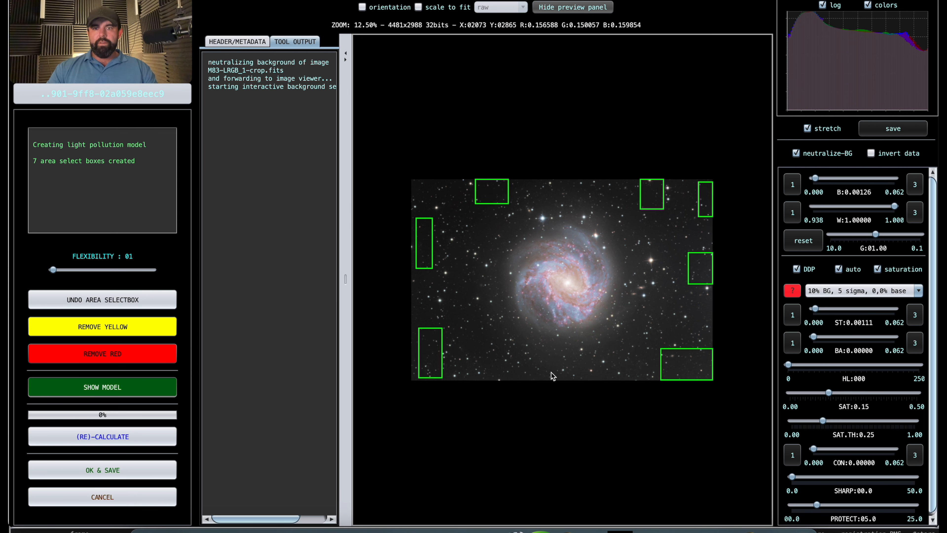
drag(572, 380, 606, 380)
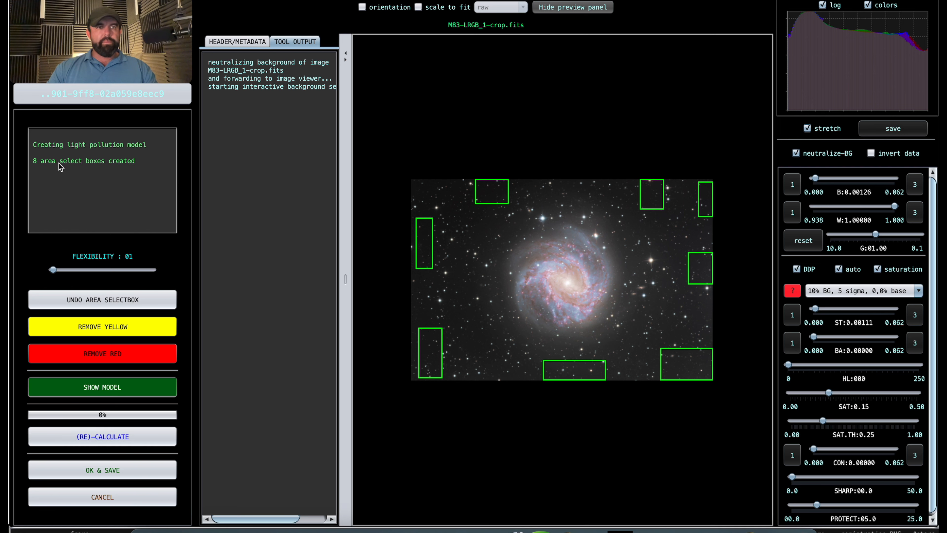
- Calculate the light pollution correction and draw another area box over the galaxy core
click(117, 436)
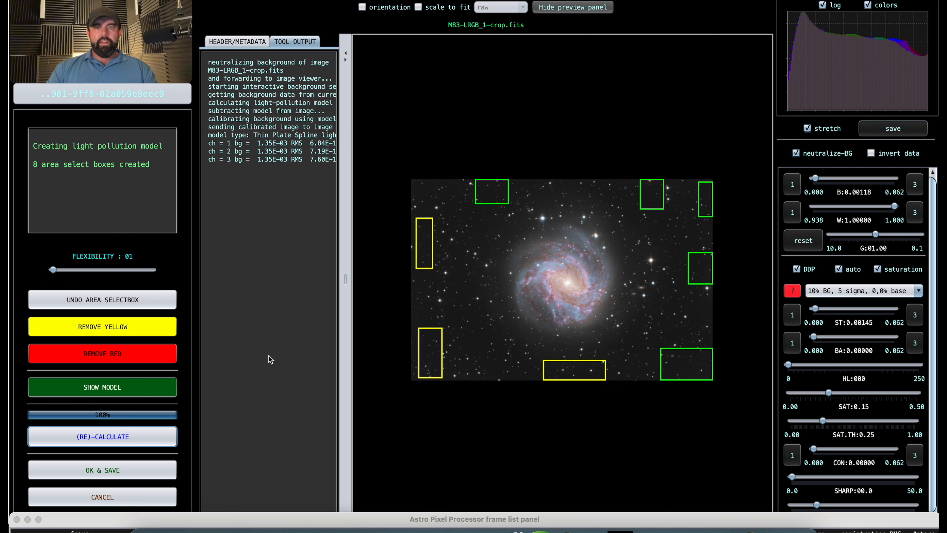
drag(552, 258, 590, 297)
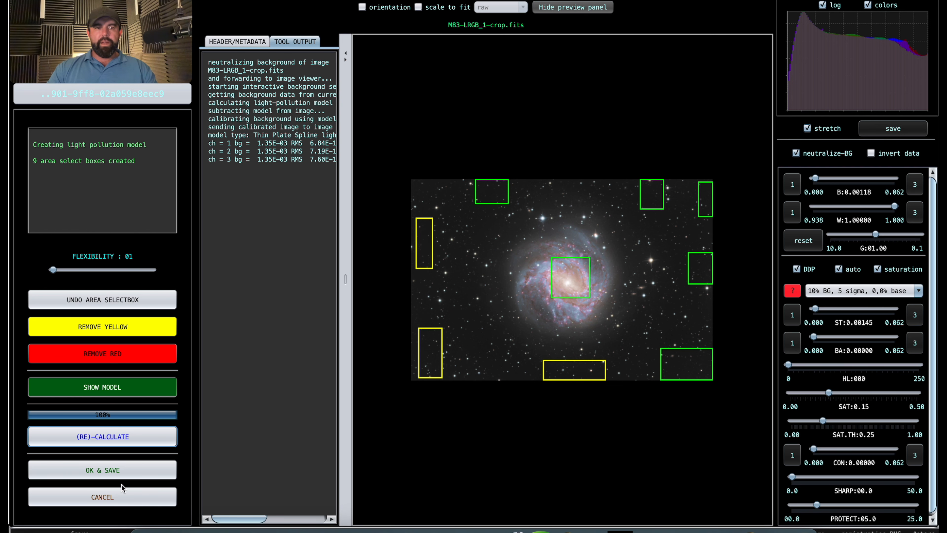
- Save the corrected image as M83-LRGB_1-crop-lpc-cbg in FITS format with 32 bits floats
click(108, 471)
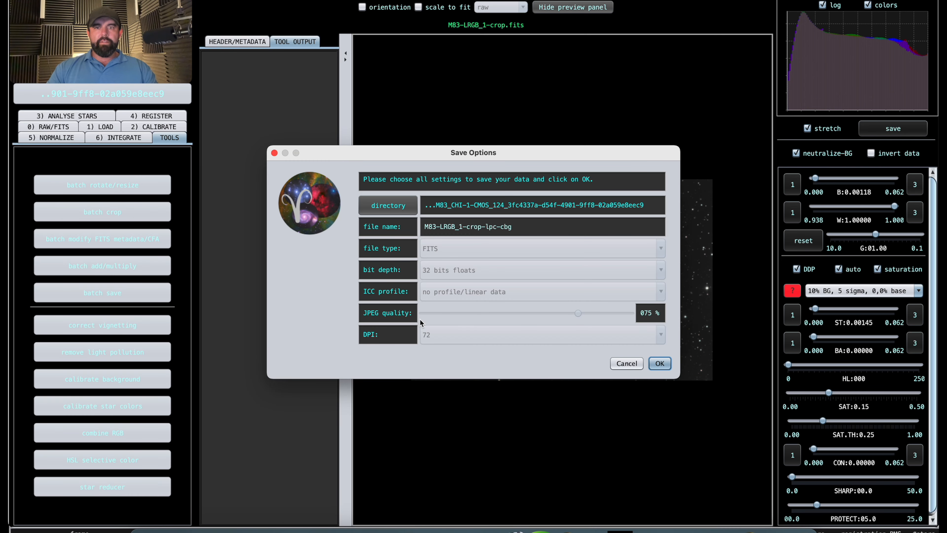
click(659, 363)
click(565, 319)
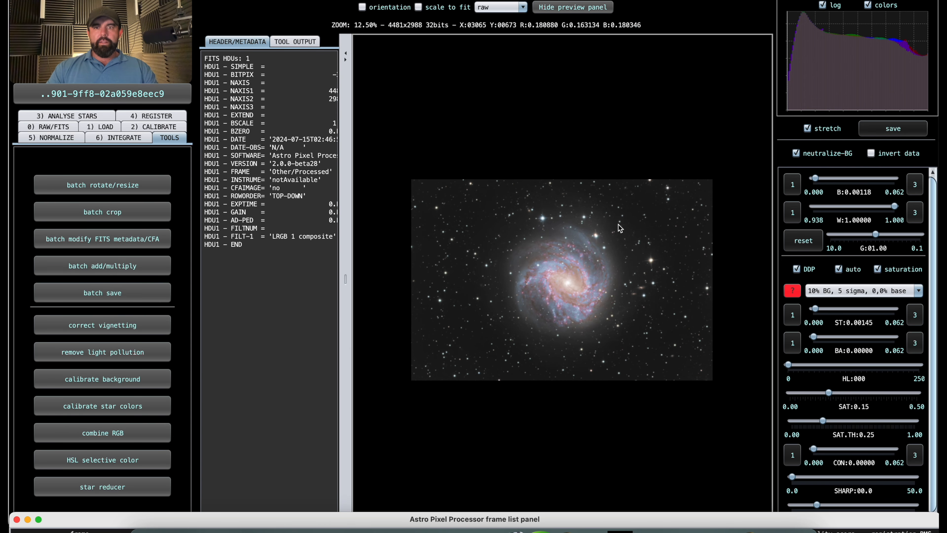
click(112, 383)
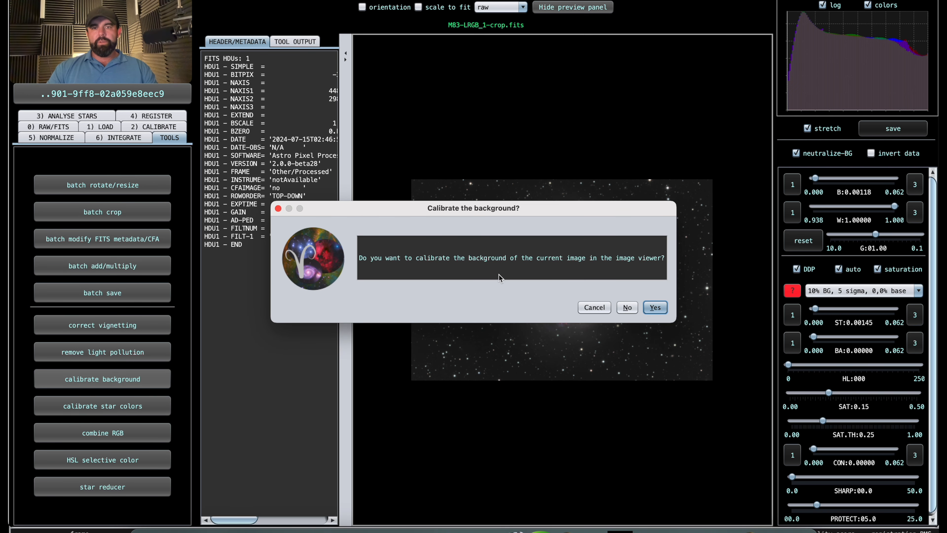
key(Return)
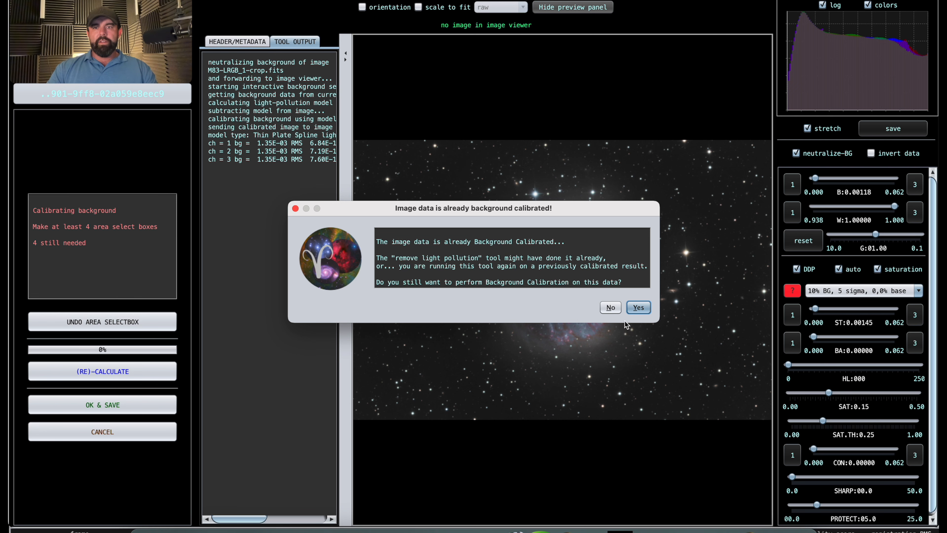
click(610, 308)
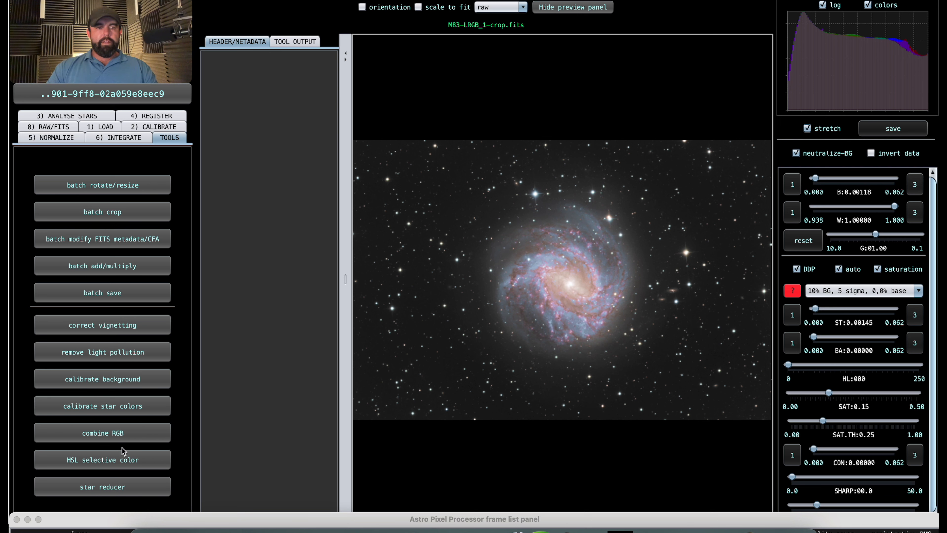
- Calibrate the image's star colors in Adaptive Black Body & Extinction mode, using one large star area in the image's upper right corner
click(126, 409)
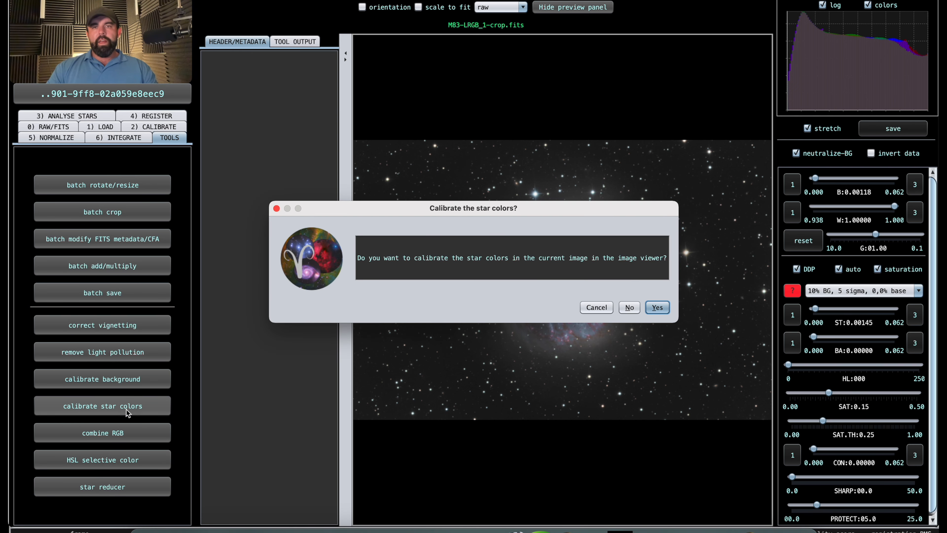
click(657, 307)
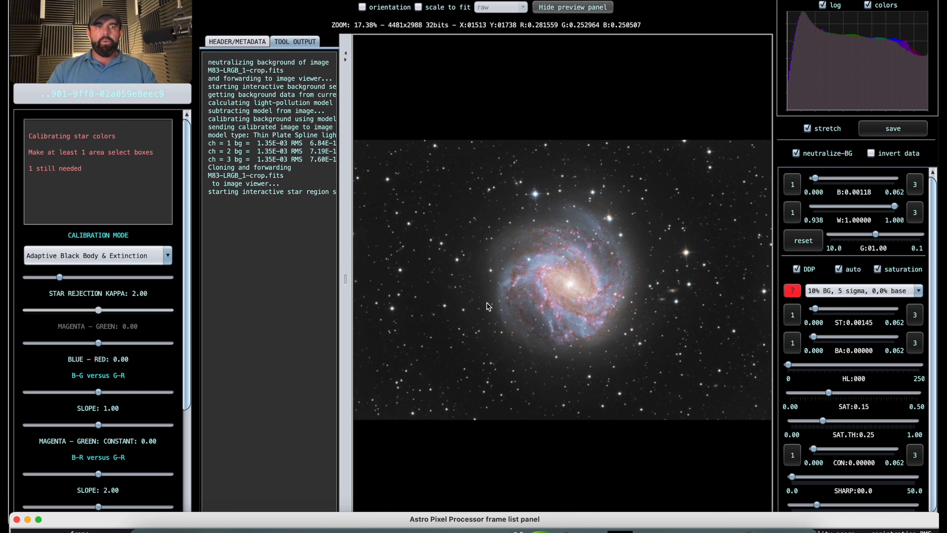
scroll(379, 208, up, 1)
scroll(392, 197, down, 3)
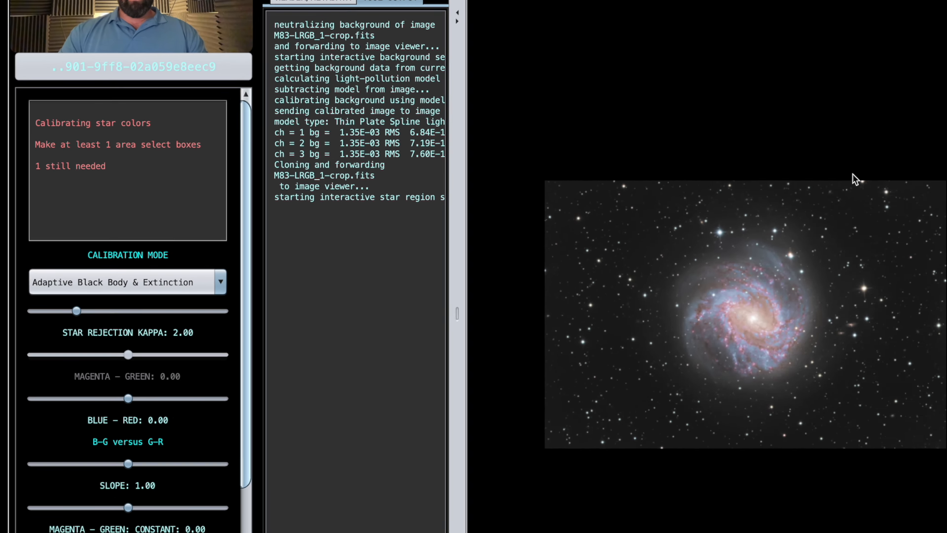
drag(664, 180, 722, 289)
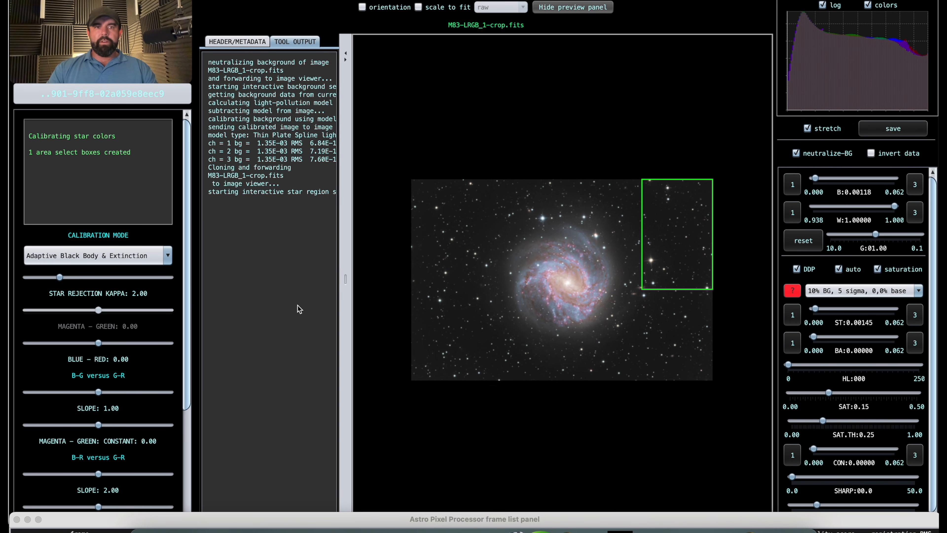
scroll(170, 335, down, 4)
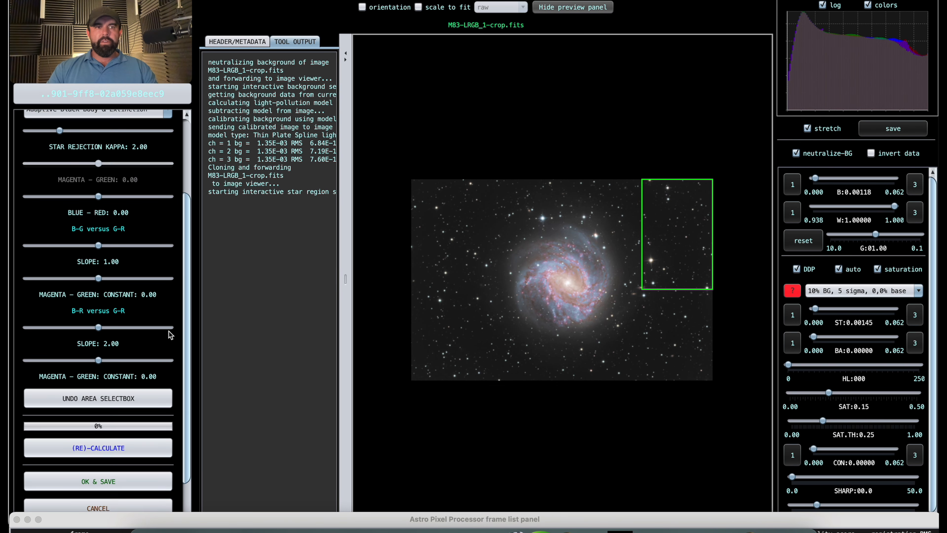
click(120, 446)
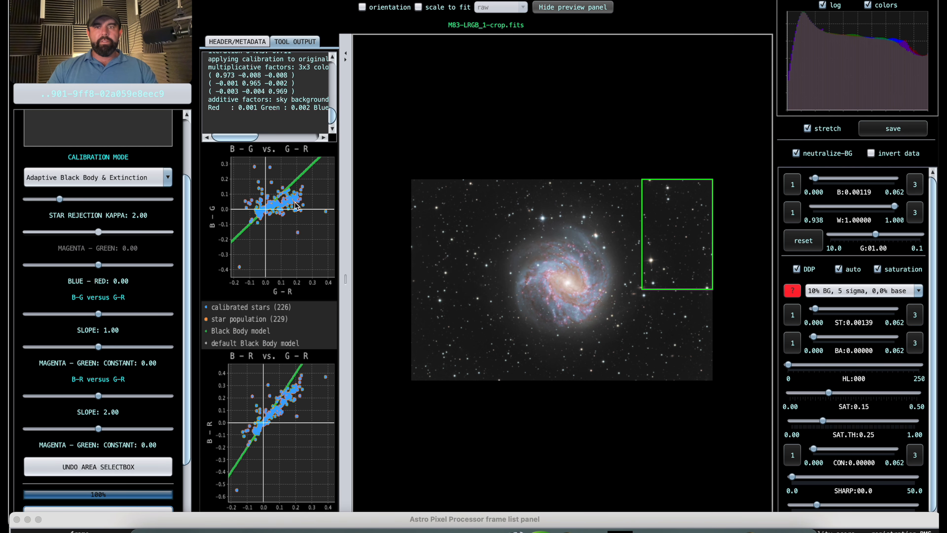
- Switch the star color calibration mode to Balance RGB and recalculate to compare the galaxy's colors
scroll(612, 279, up, 2)
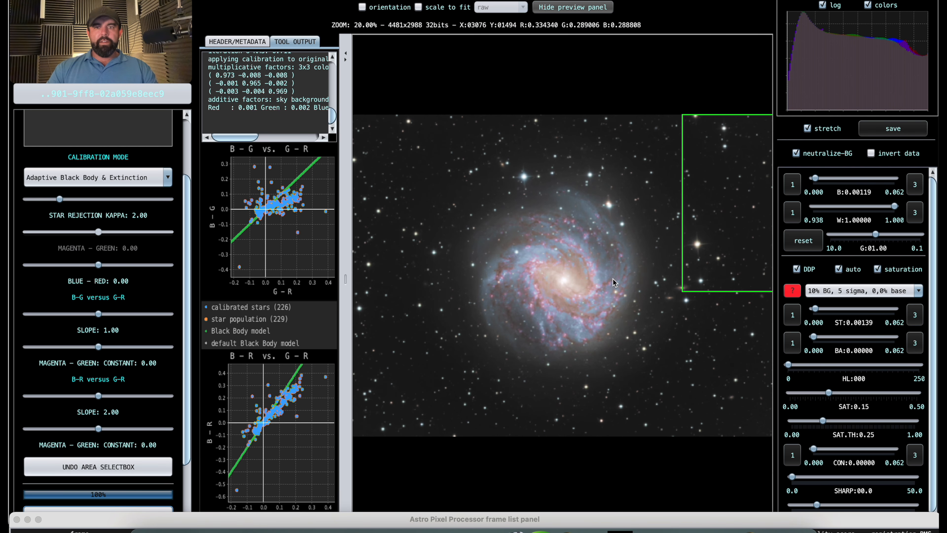
scroll(613, 279, up, 1)
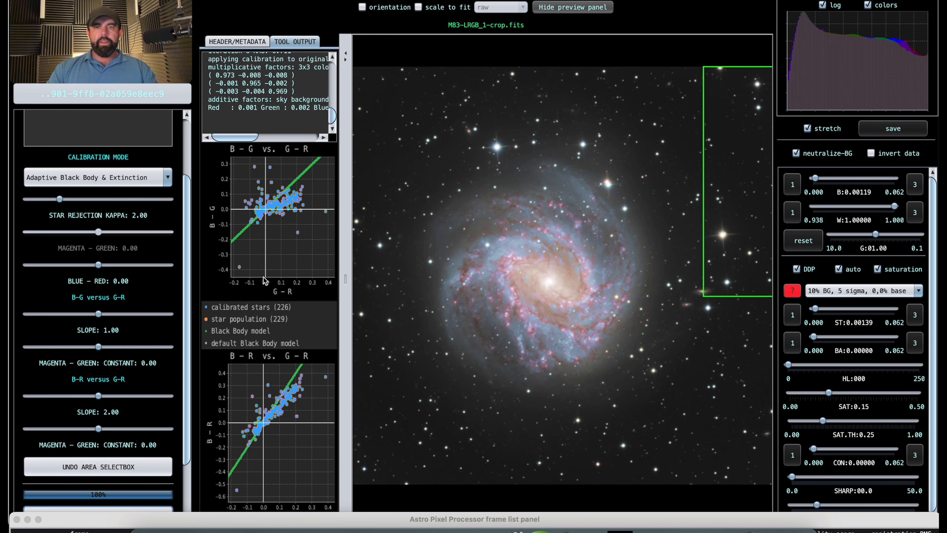
click(107, 182)
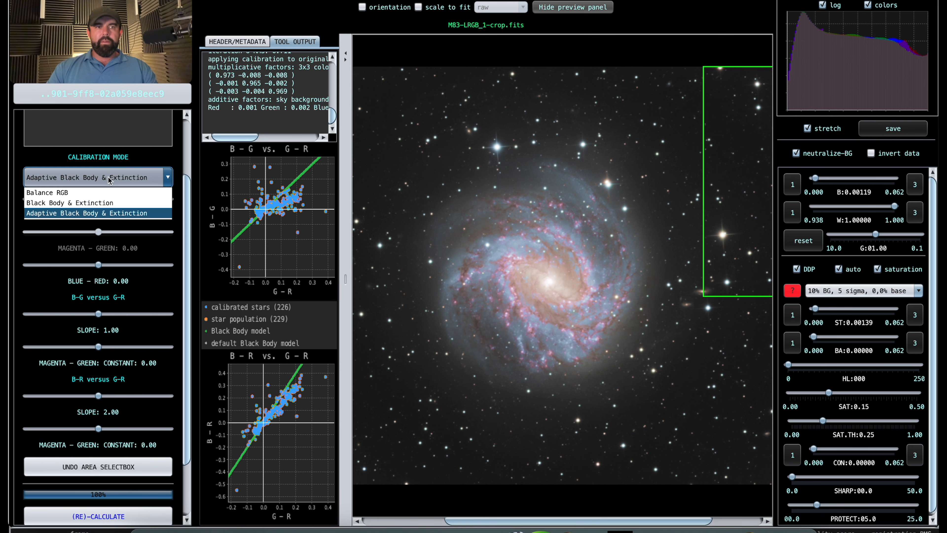
click(105, 191)
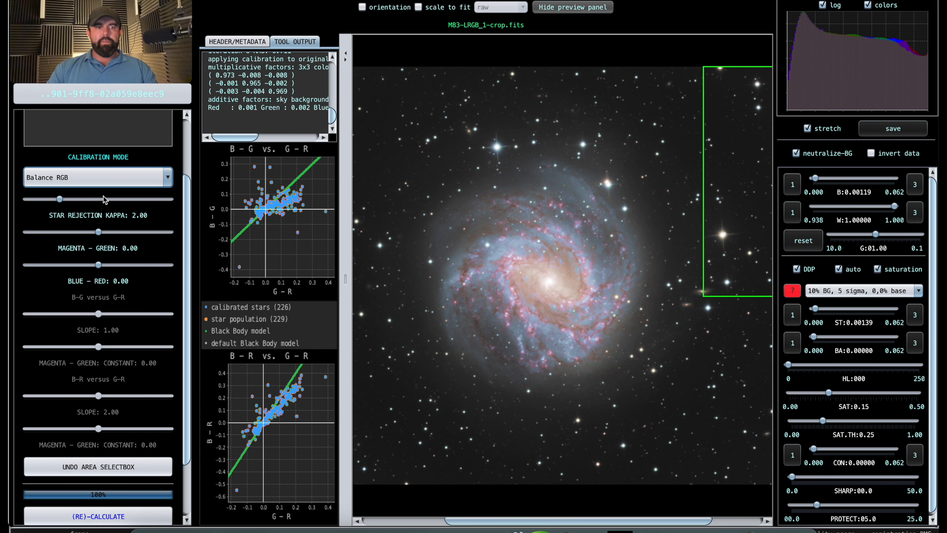
click(104, 516)
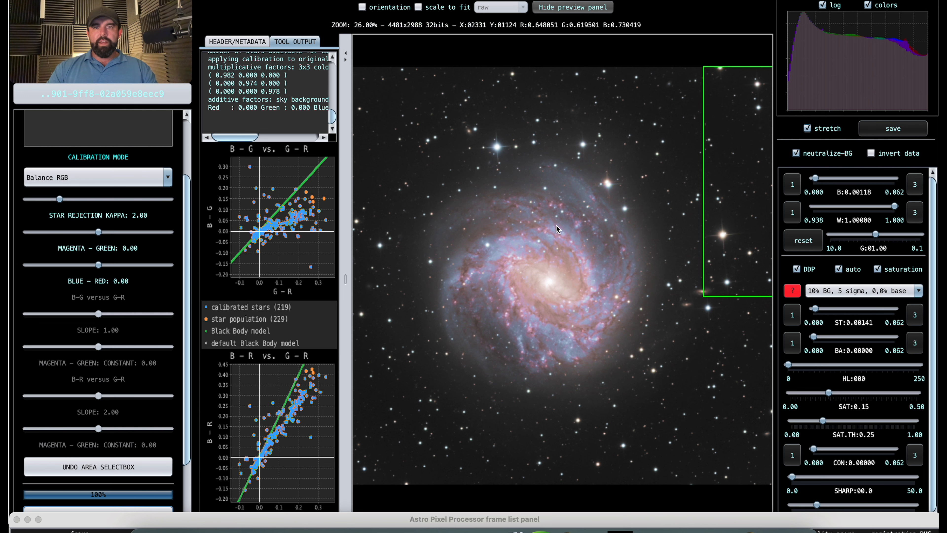
- Recalculate the star colors with the Black Body & Extinction calibration mode
click(103, 176)
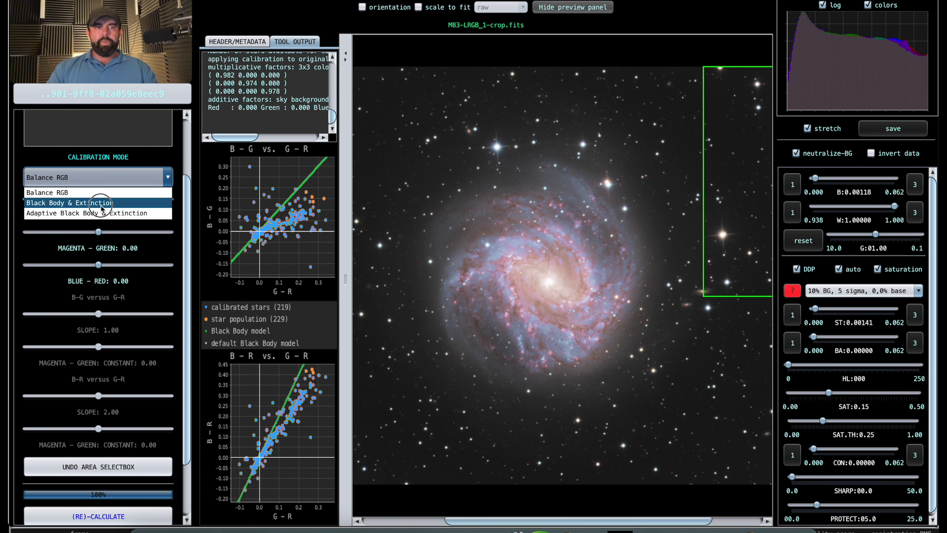
click(101, 203)
click(100, 518)
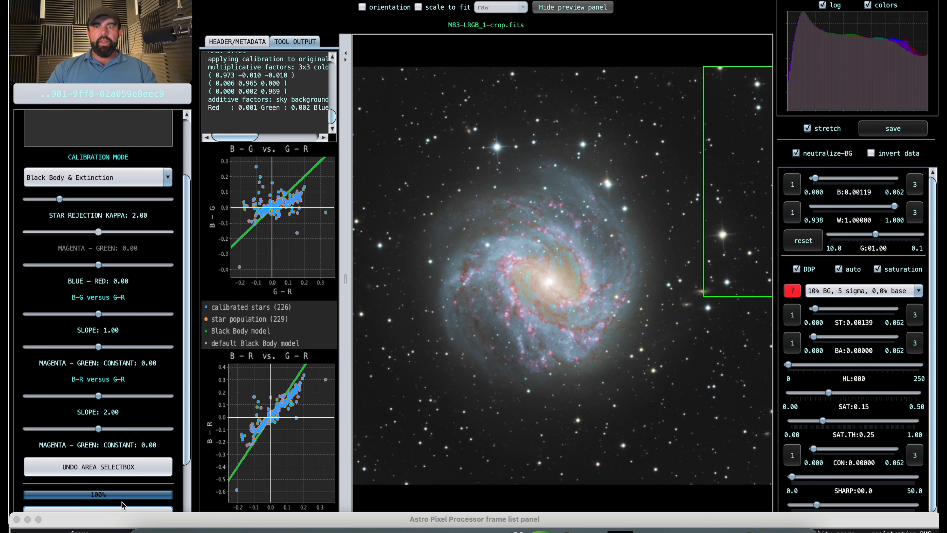
- Return the calibration mode to Adaptive Black Body & Extinction and recalculate the star colors
click(112, 179)
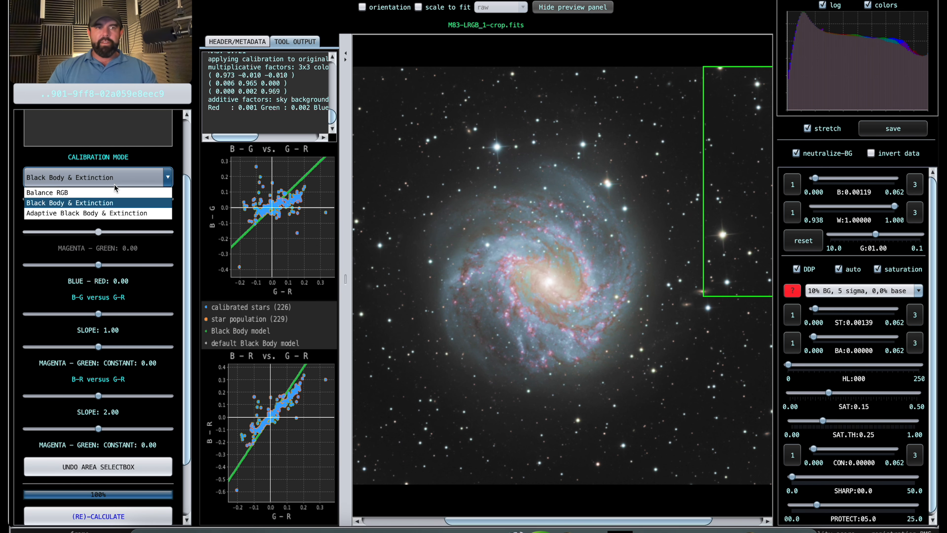
click(113, 217)
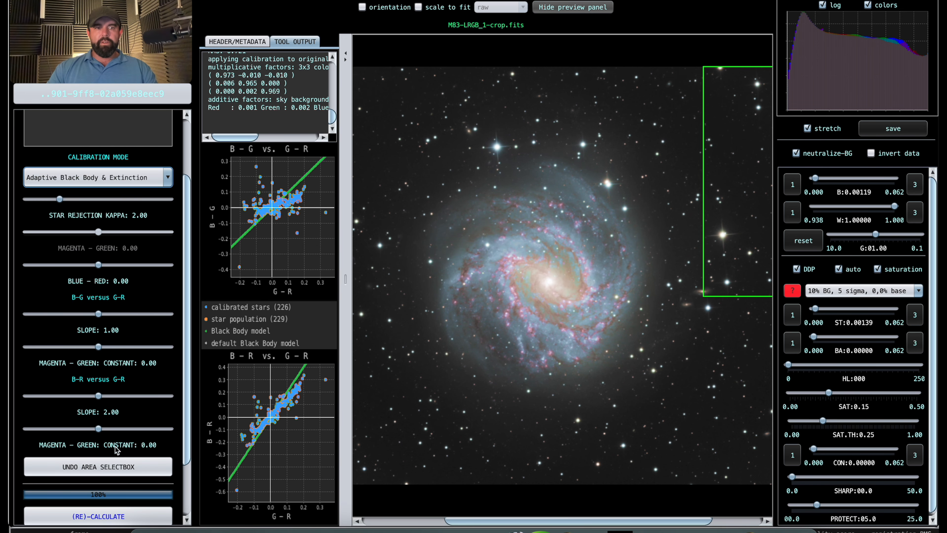
click(104, 520)
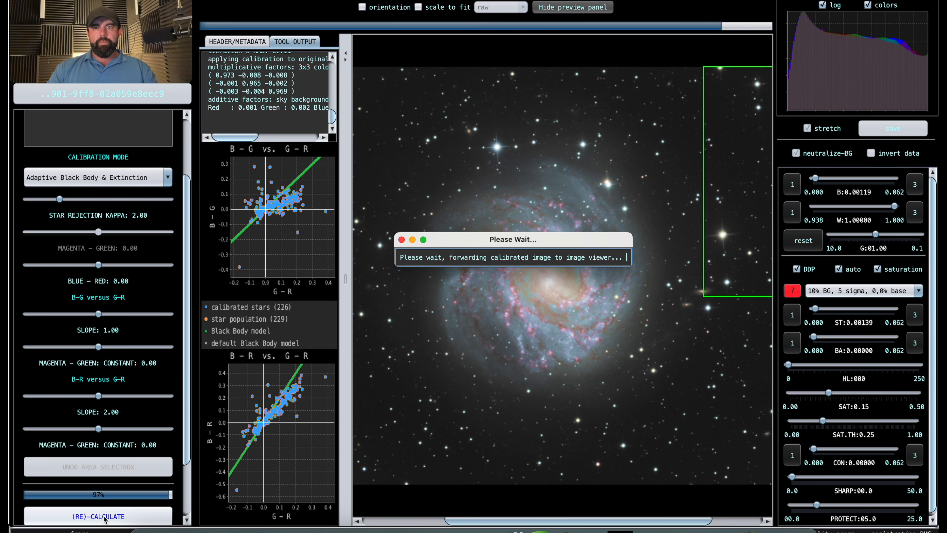
- Set the calibration mode back to Balance RGB and recalculate the star colors
click(97, 178)
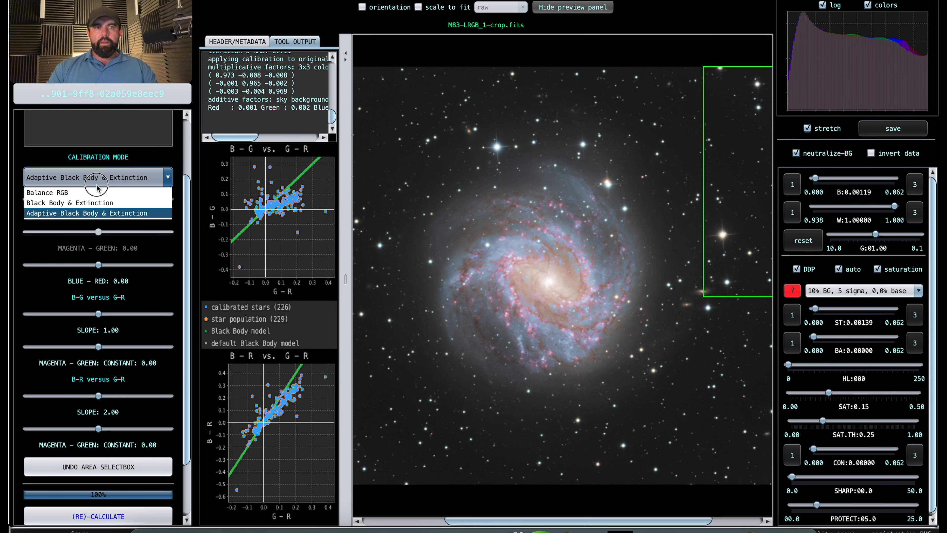
click(95, 192)
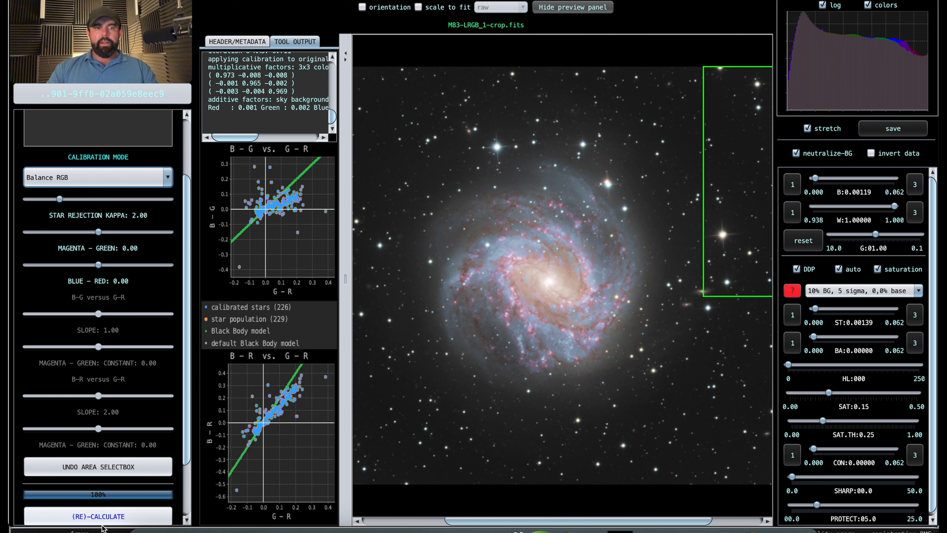
click(98, 517)
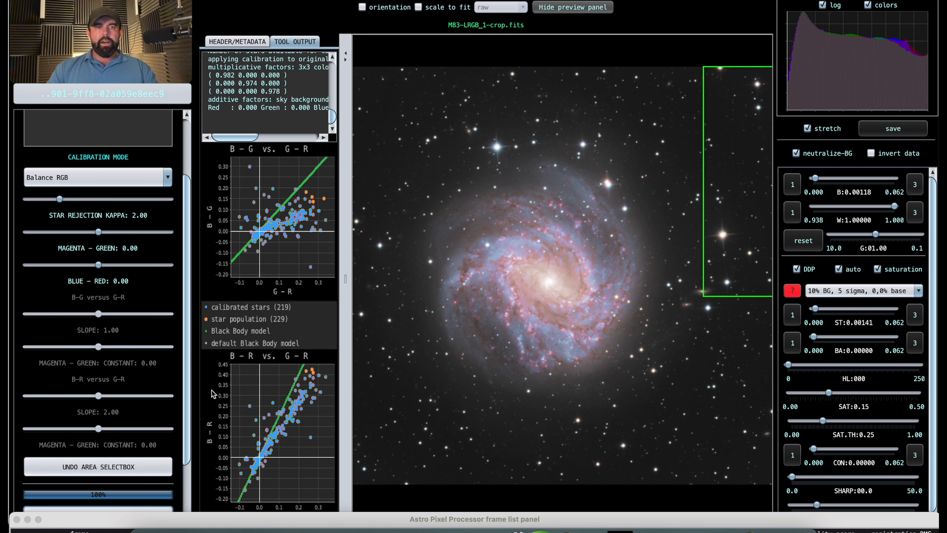
- Save the star-color-calibrated image as the 32-bit FITS file M83-LRGB_1-crop-csc
scroll(541, 254, down, 2)
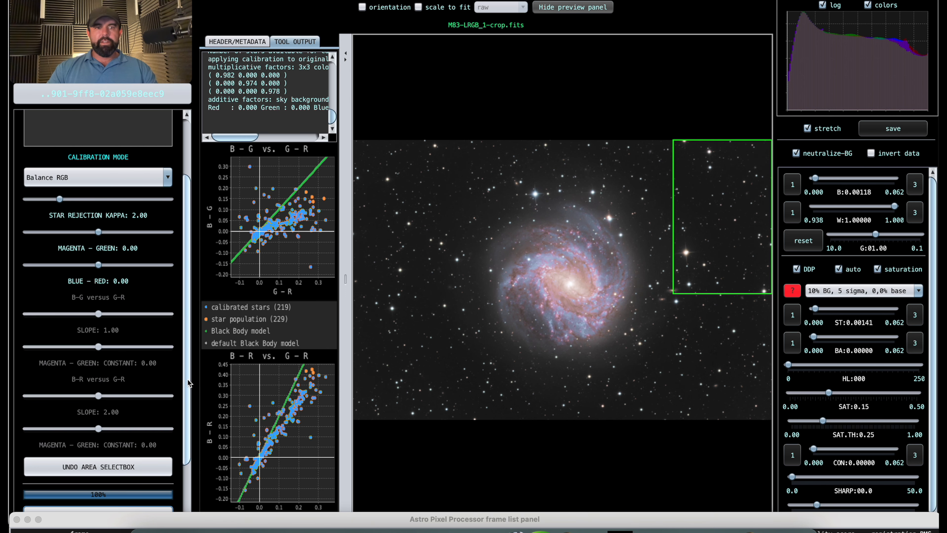
scroll(123, 500, down, 3)
click(117, 485)
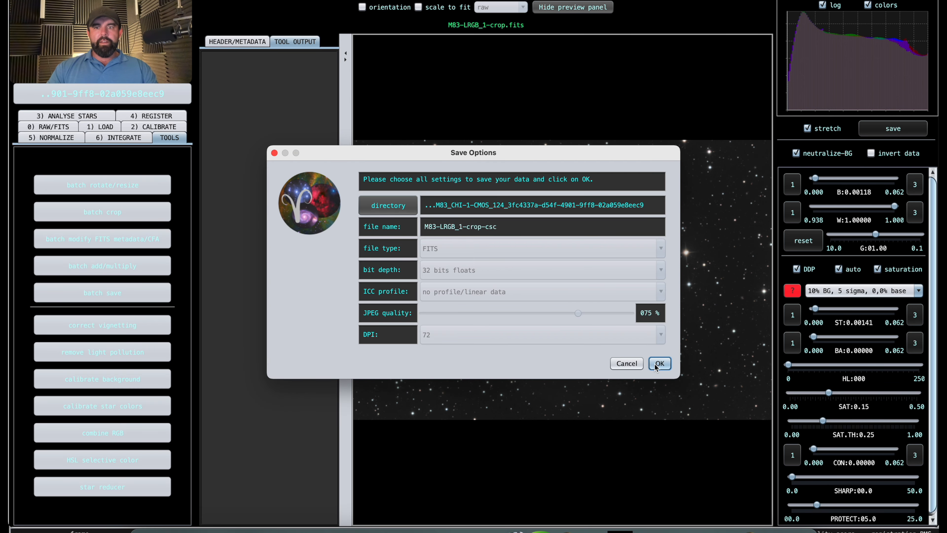
click(659, 364)
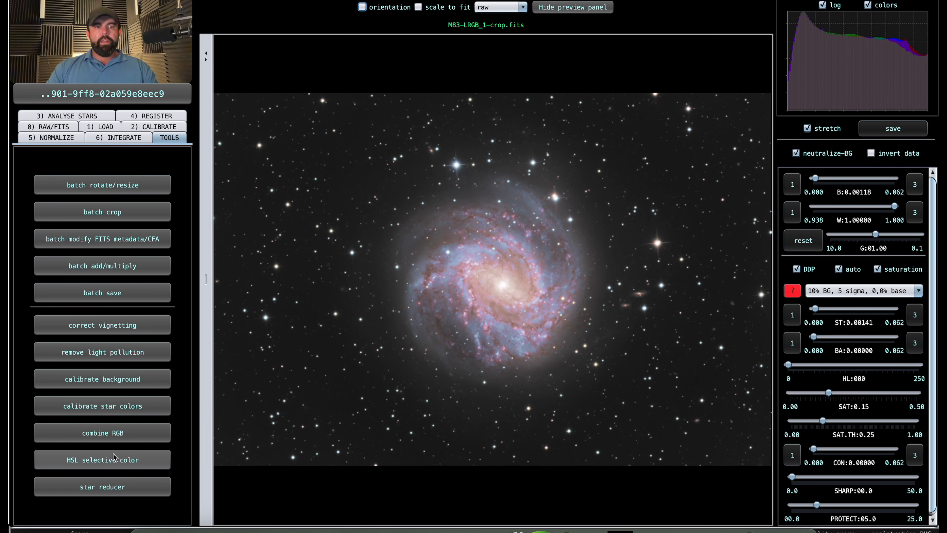
- Open the star reducer and calculate a reduction with star size 80% and peak intensity 90%
click(113, 491)
click(629, 307)
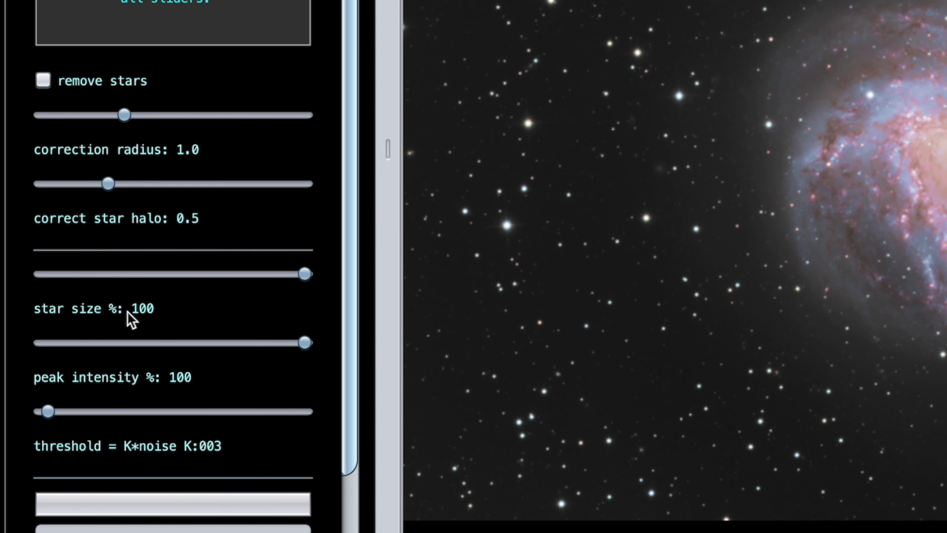
drag(297, 276, 256, 275)
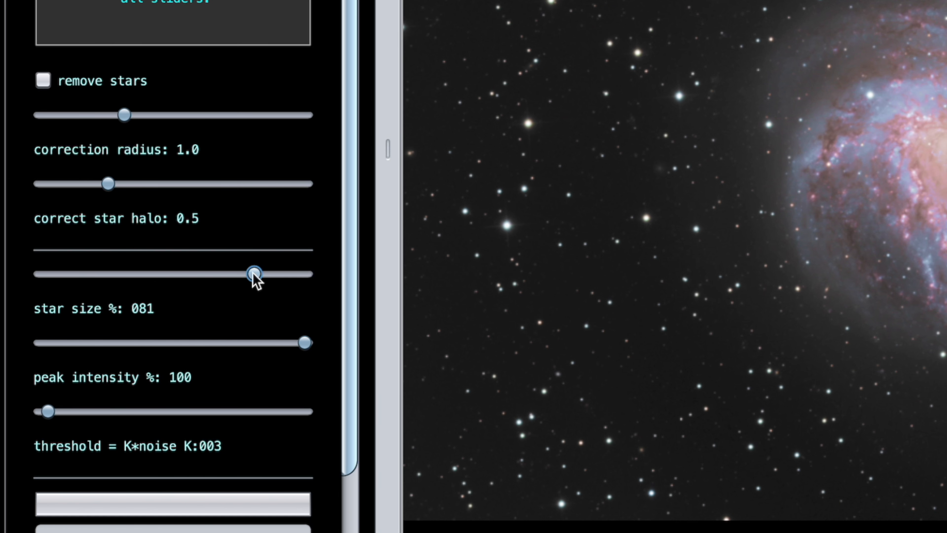
click(243, 274)
drag(247, 274, 257, 277)
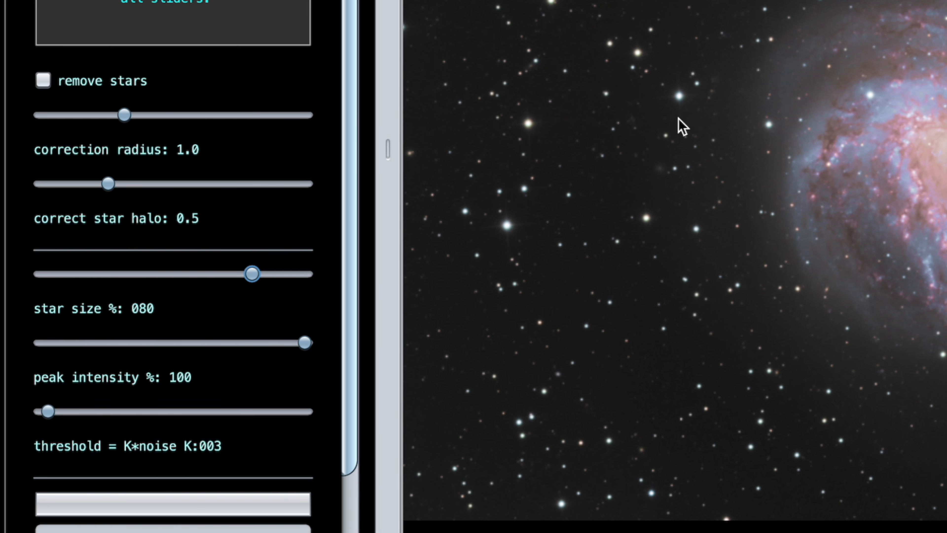
drag(300, 340, 277, 343)
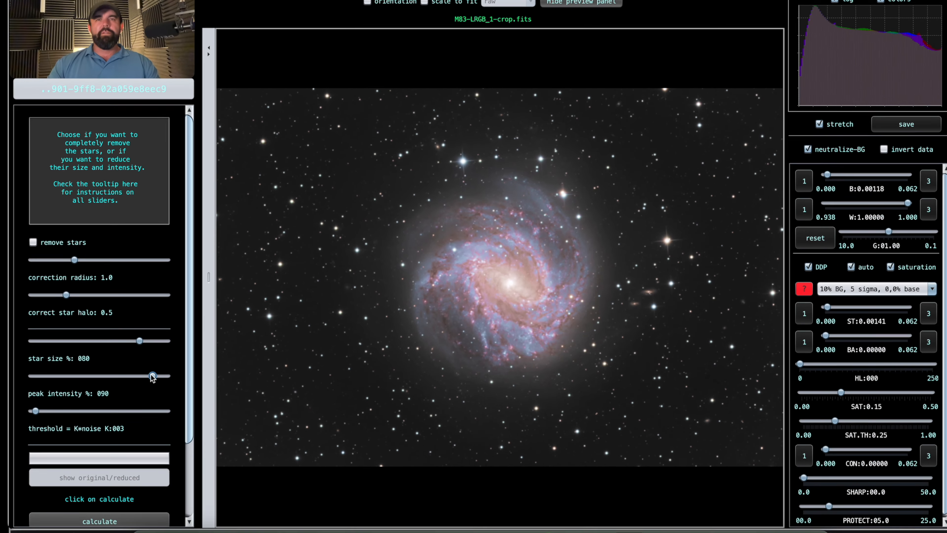
scroll(95, 487, down, 3)
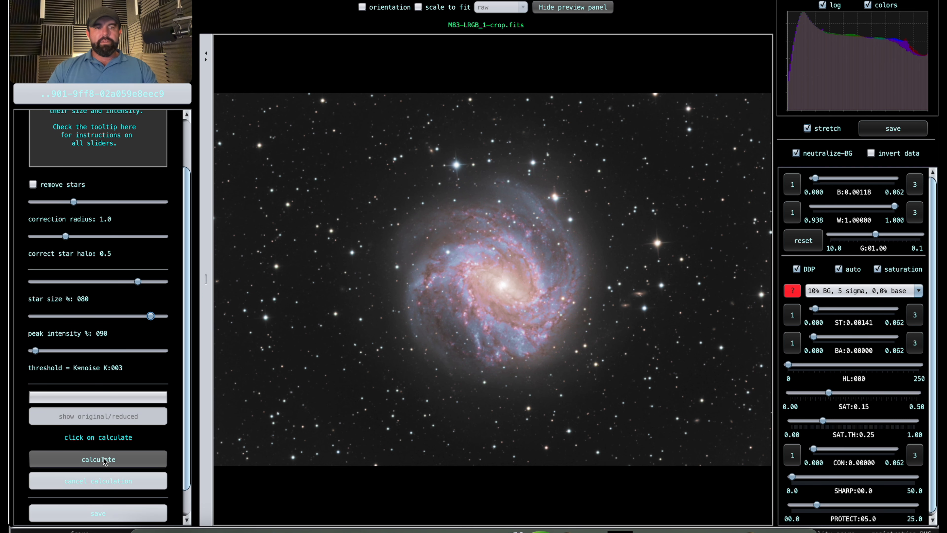
click(103, 461)
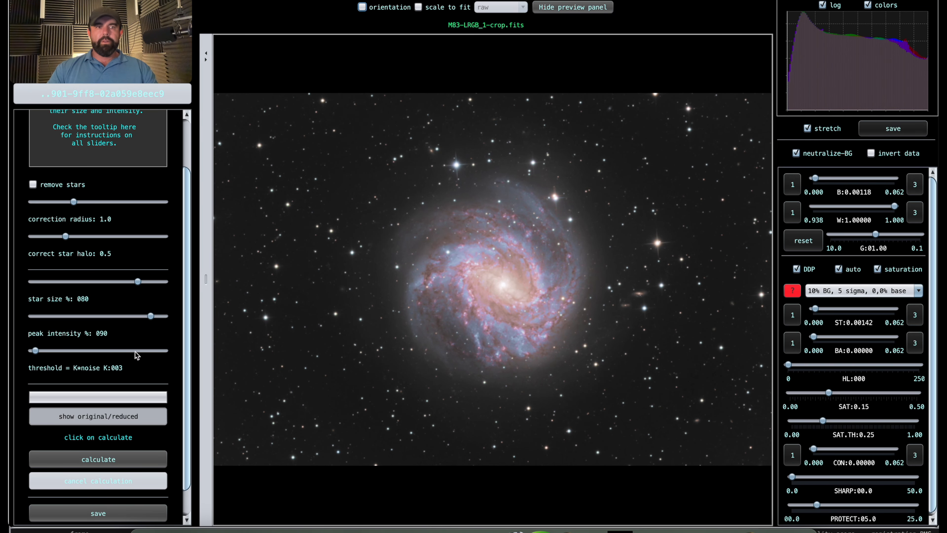
- Compare the original and star-reduced versions up close around the galaxy and its surrounding stars
click(116, 414)
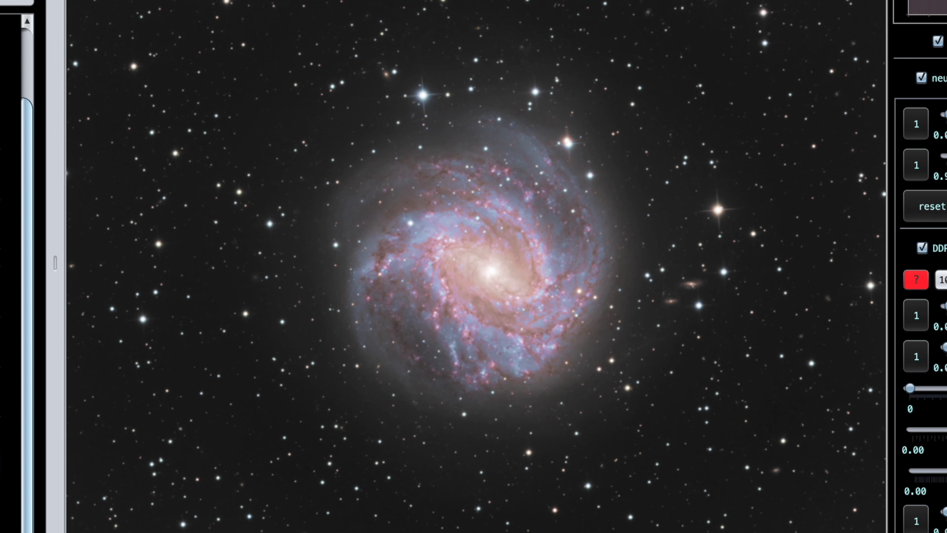
scroll(320, 324, up, 3)
drag(244, 310, 438, 386)
scroll(432, 382, down, 1)
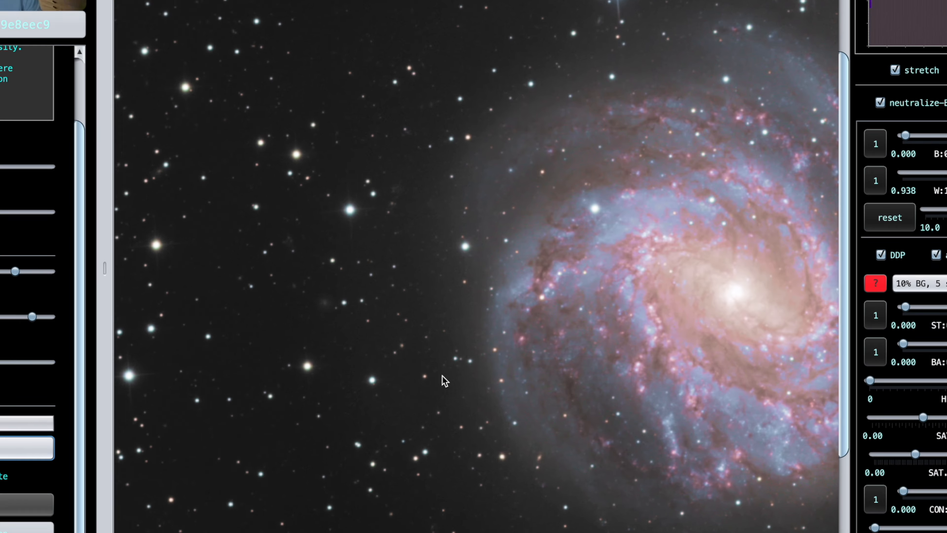
drag(357, 364, 637, 433)
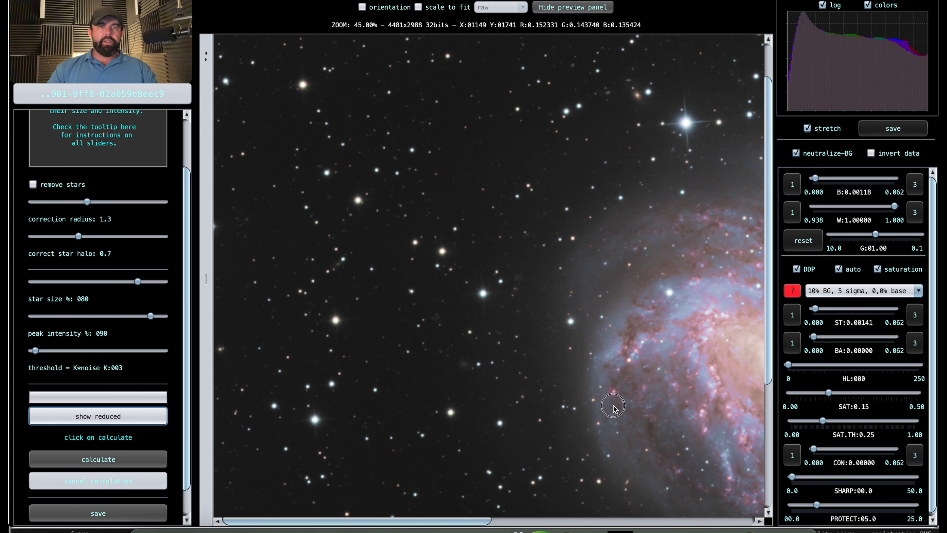
click(100, 419)
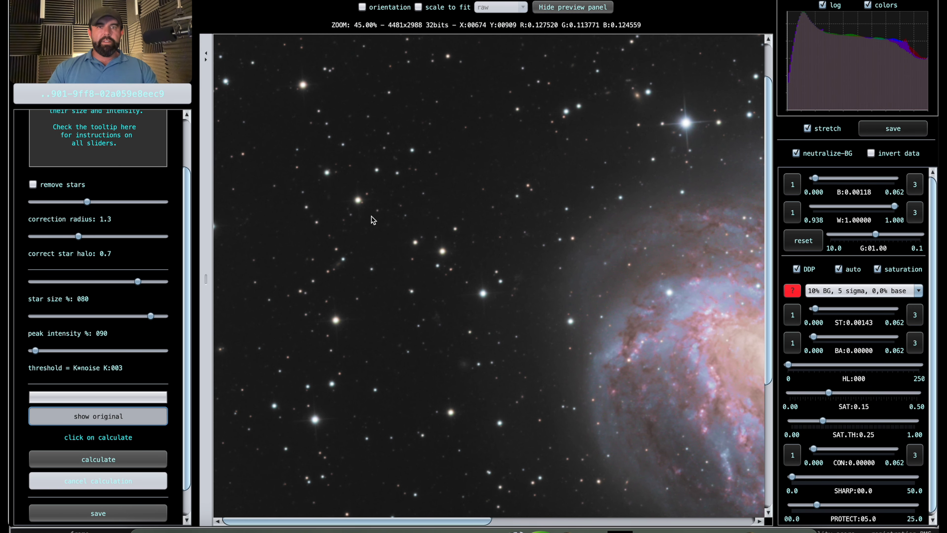
scroll(399, 270, down, 4)
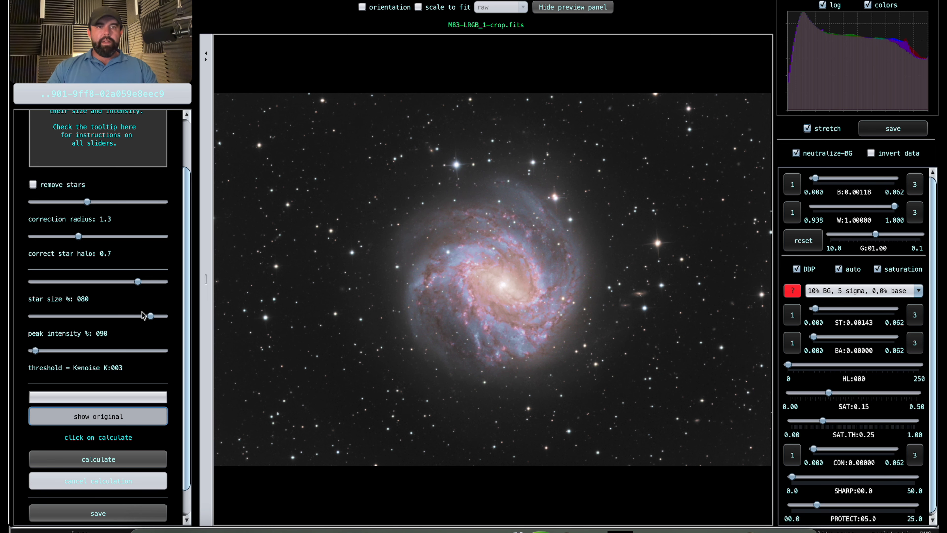
- Set the star size to 70%, recalculate the star reduction and compare the result with the original
mouse_move(151, 316)
mouse_down()
mouse_move(139, 317)
mouse_move(159, 318)
mouse_move(149, 317)
mouse_up()
drag(138, 282, 125, 282)
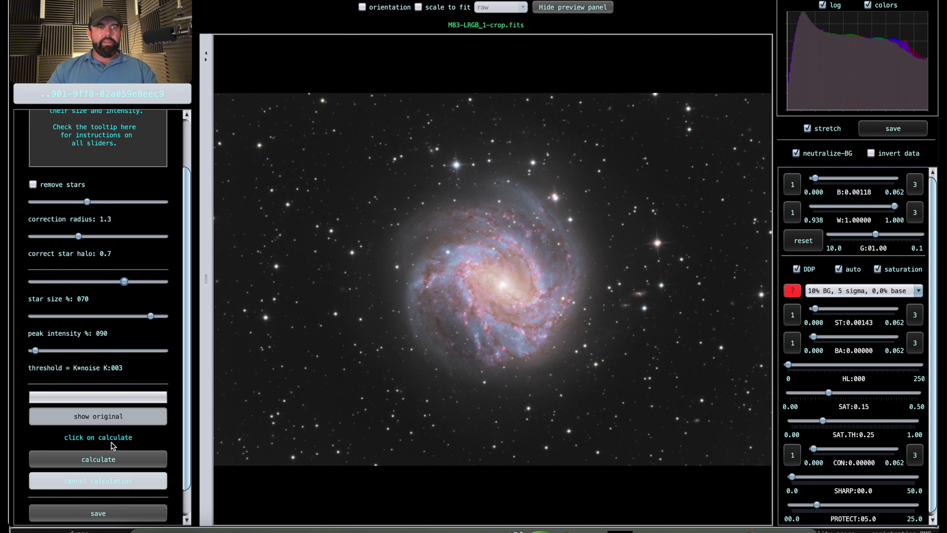
click(110, 460)
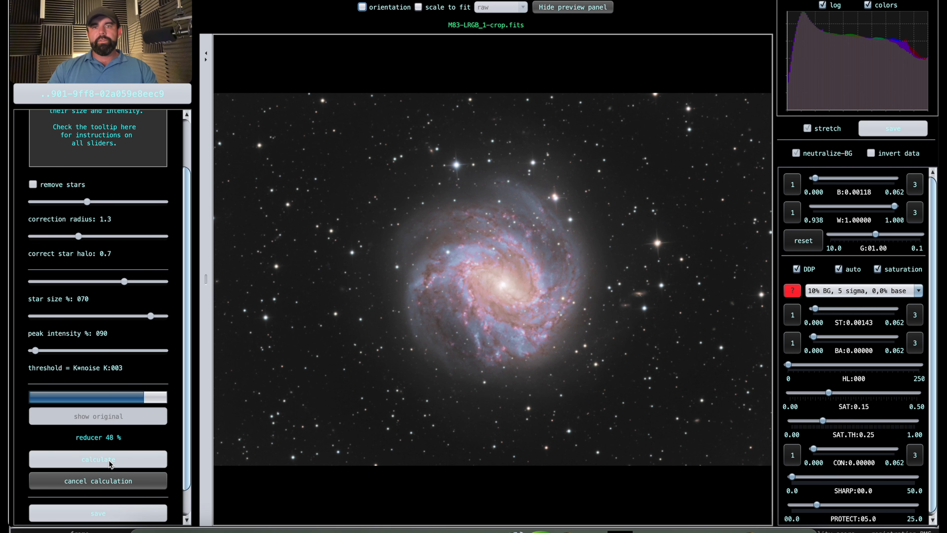
click(98, 417)
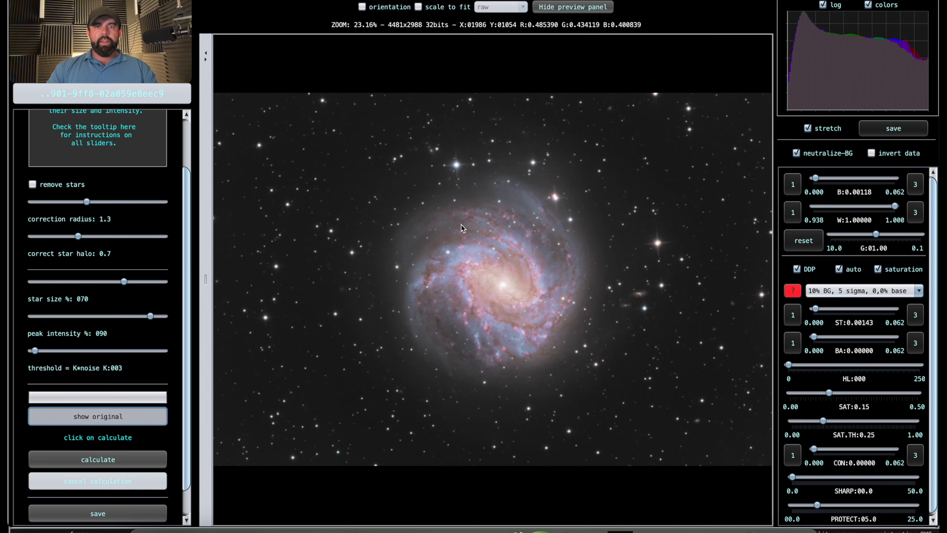
scroll(462, 232, up, 1)
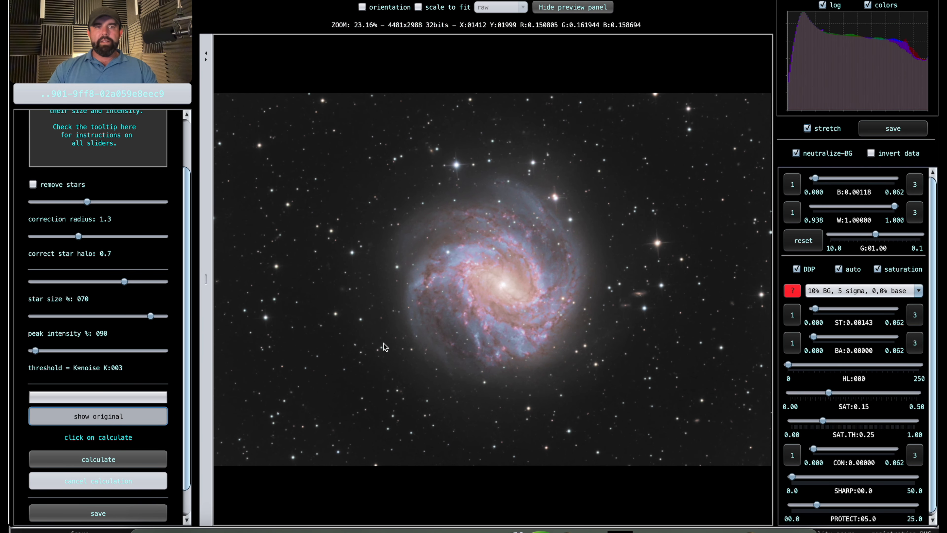
- Save the star-reduced image as M83-LRGB_1-crop-sr
drag(187, 413, 186, 439)
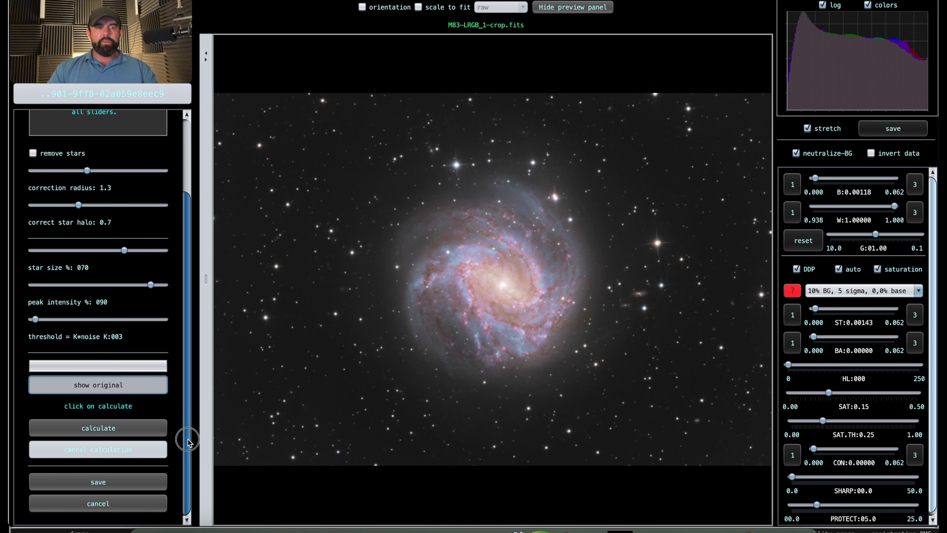
click(89, 481)
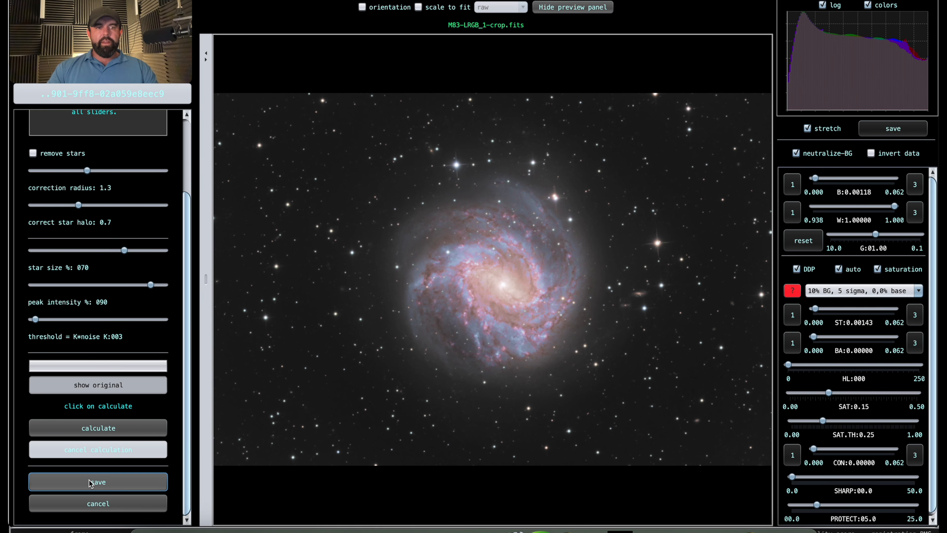
click(660, 363)
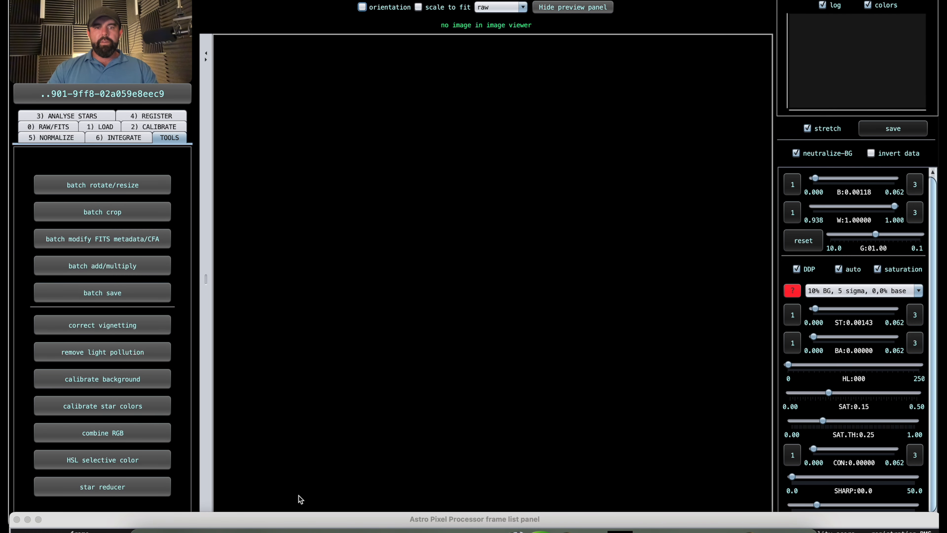
- Load M83-LRGB_1-crop-sr.fits from the frame list and open it in the HSL selective color tool
drag(297, 522, 296, 461)
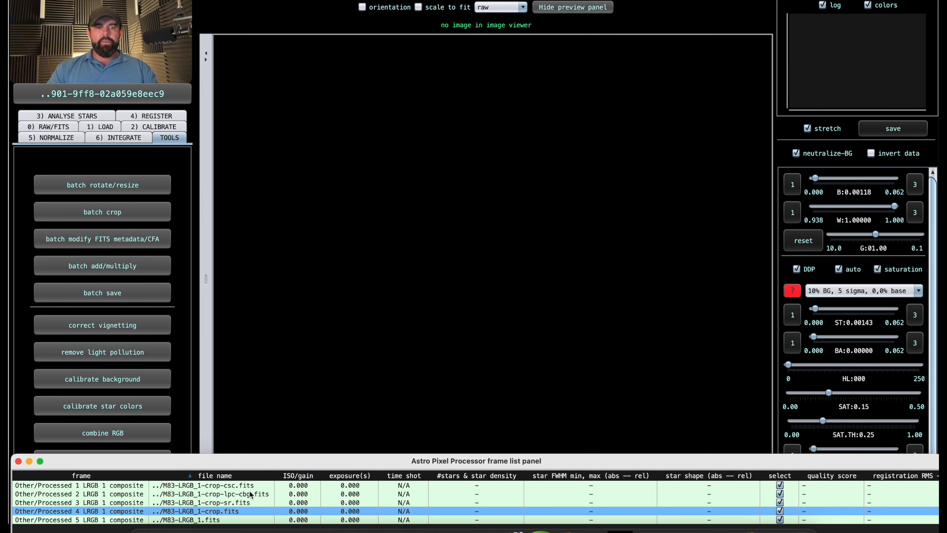
double_click(260, 506)
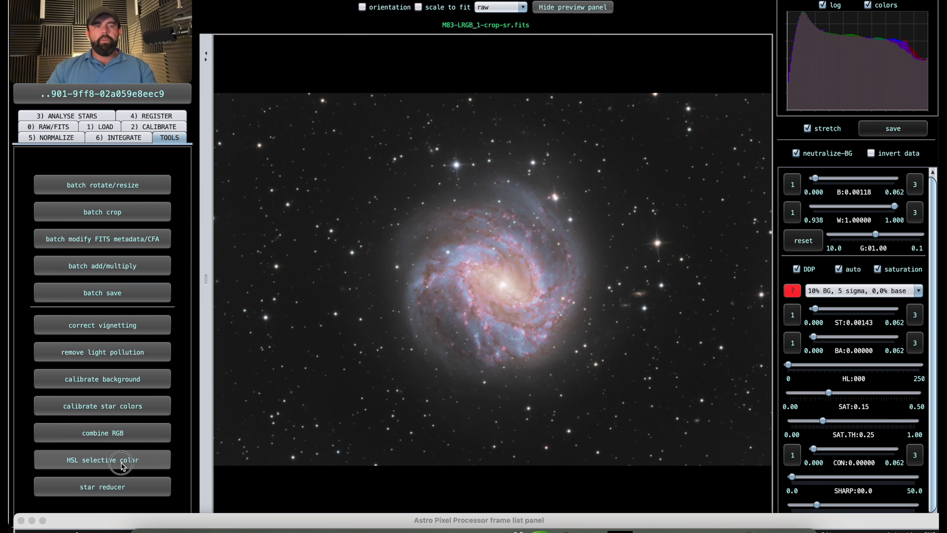
click(112, 460)
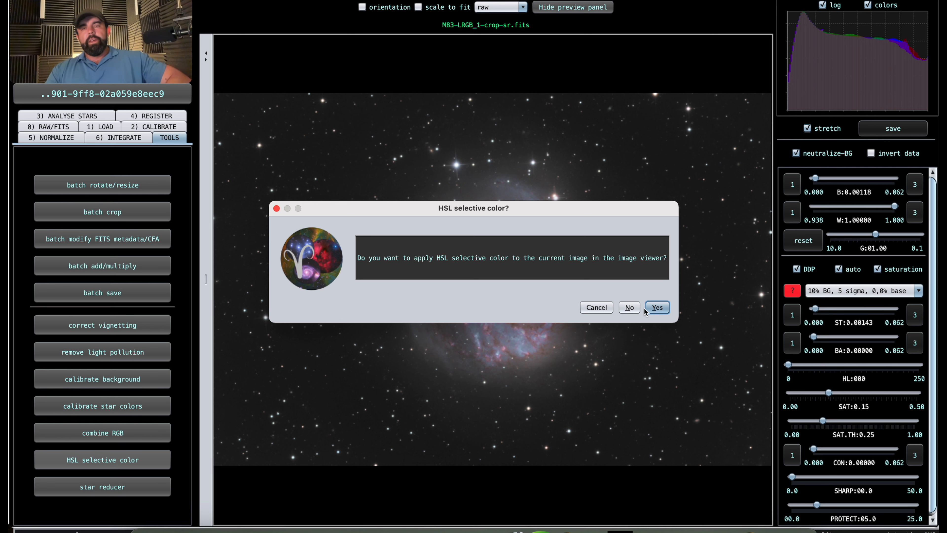
click(650, 308)
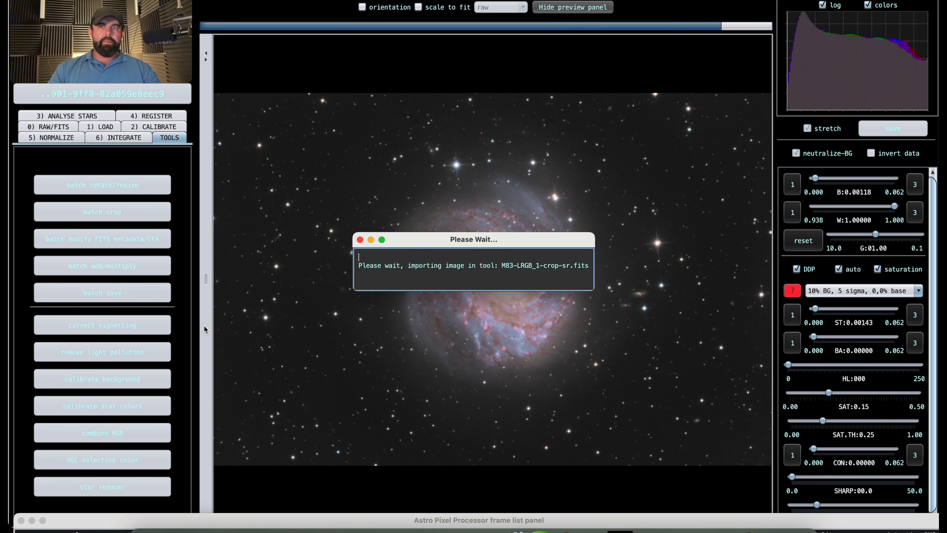
scroll(192, 323, down, 5)
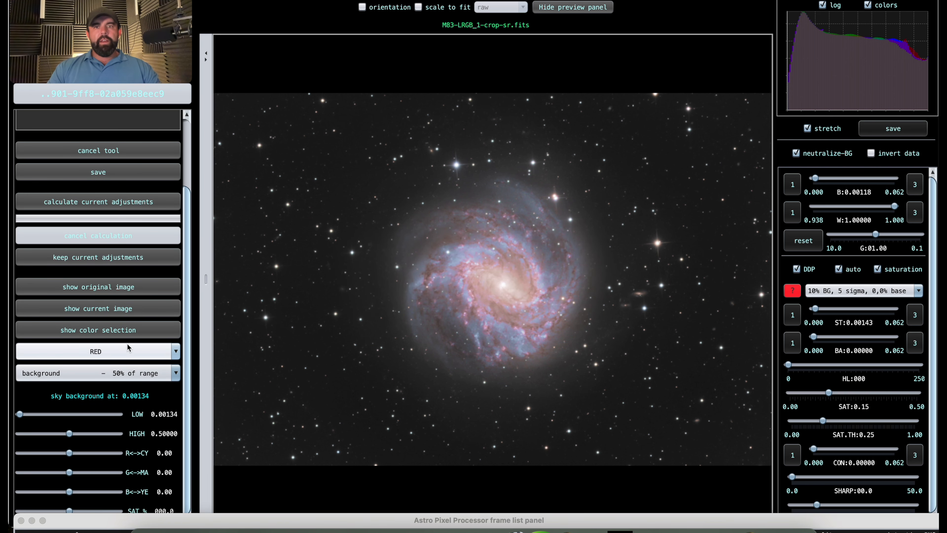
- Choose BLUE as the color to adjust, preview its selection mask and return to the original image
click(155, 352)
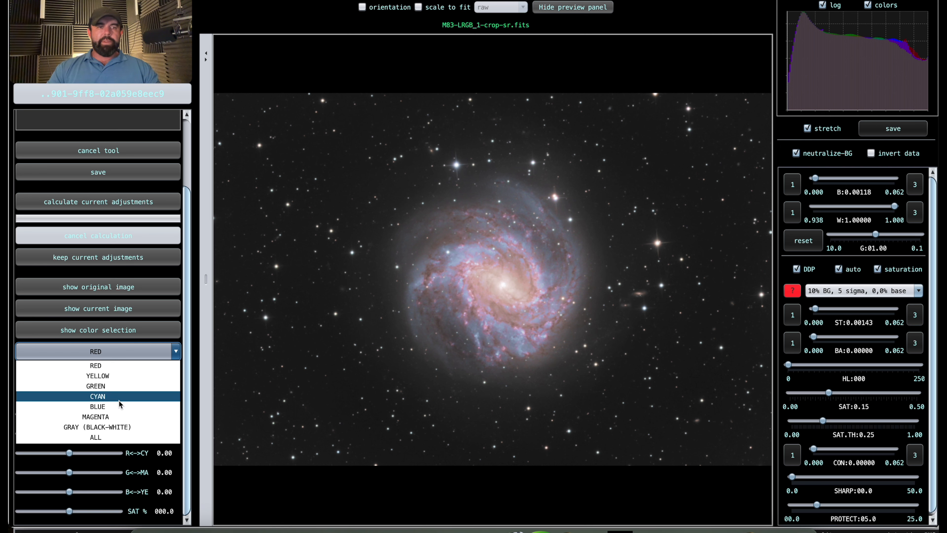
click(120, 406)
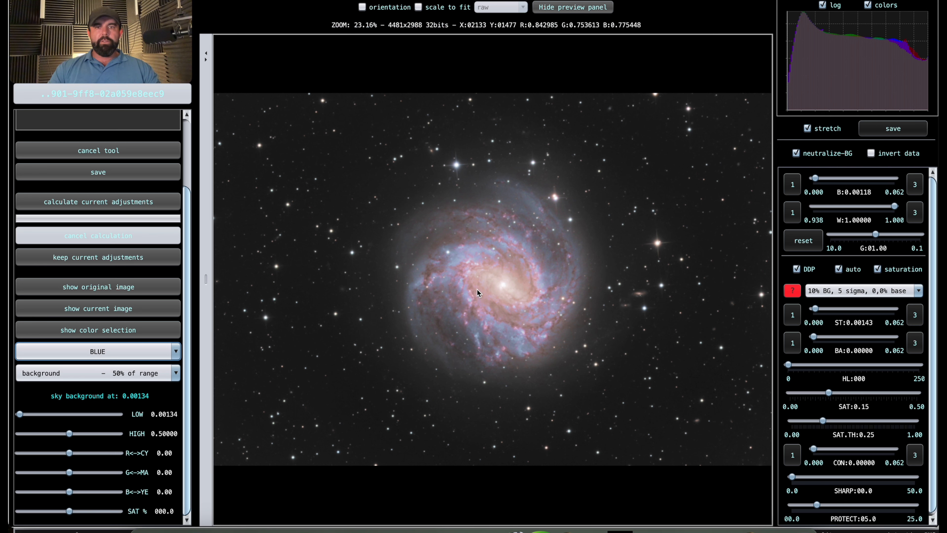
click(92, 330)
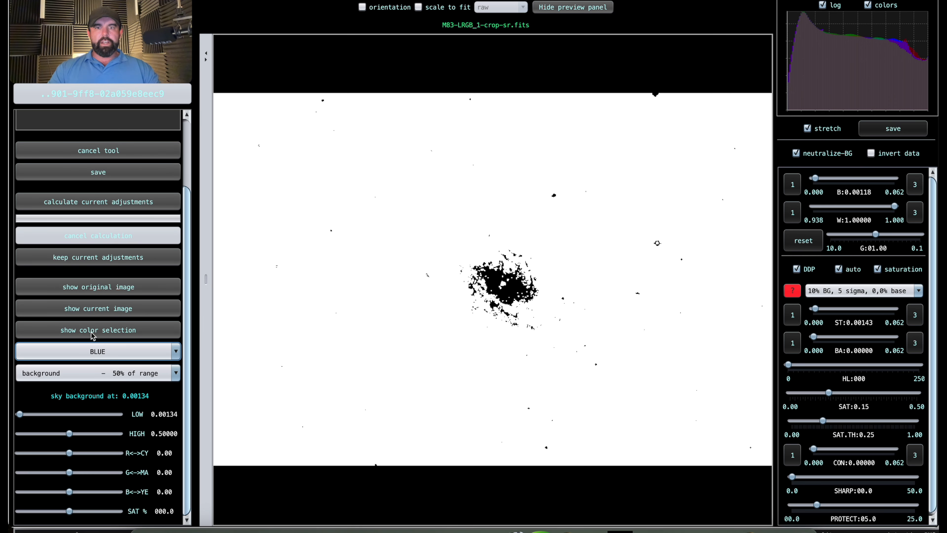
click(107, 331)
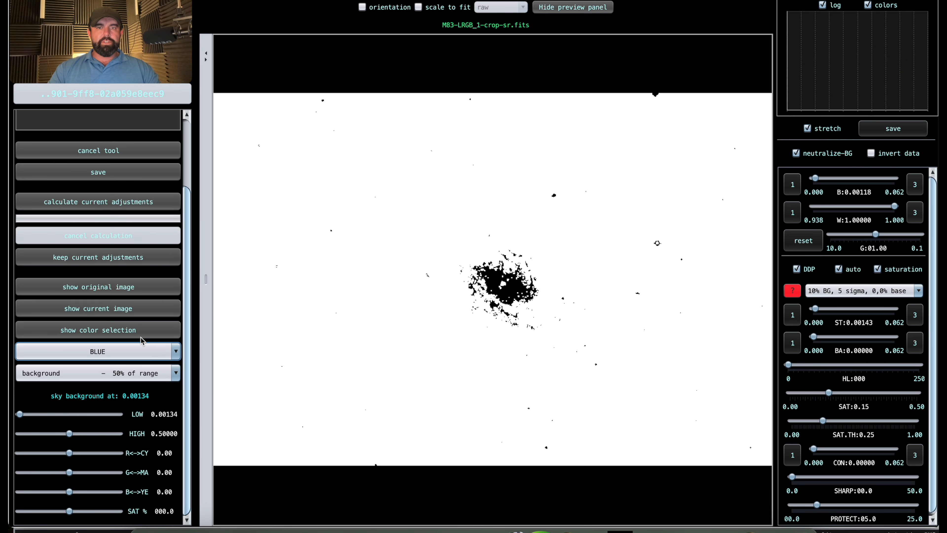
click(98, 286)
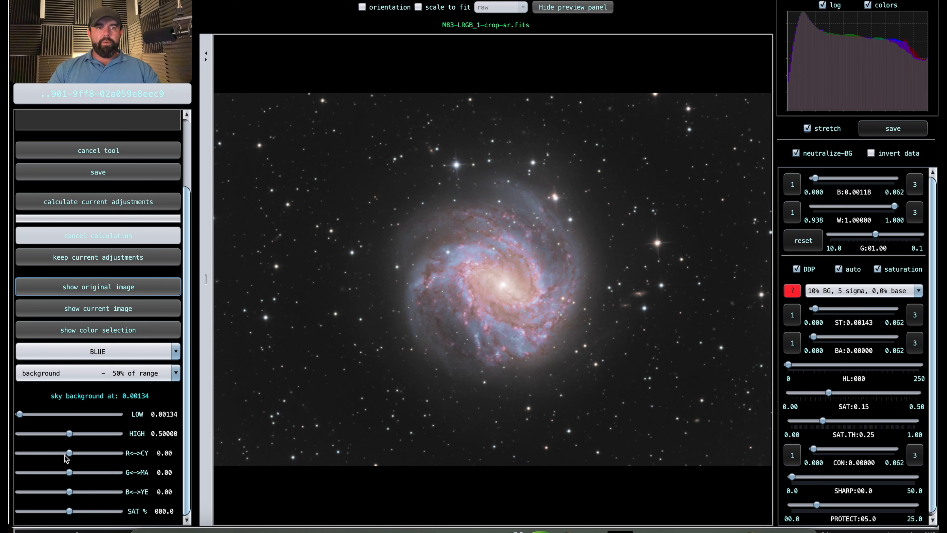
- Shift the blue tones' red-cyan balance to 0.49, calculate the adjustment and compare it with the original image
click(69, 454)
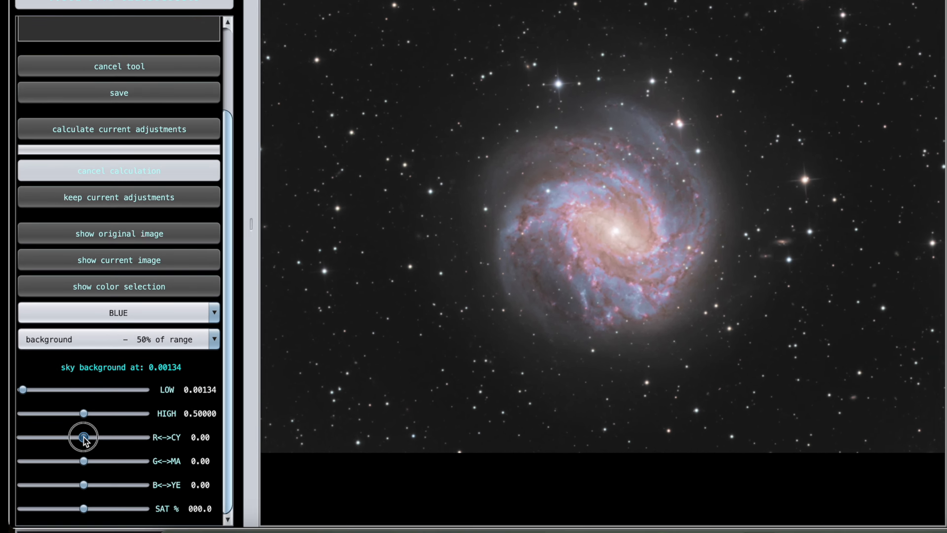
drag(84, 437, 103, 438)
drag(163, 384, 182, 383)
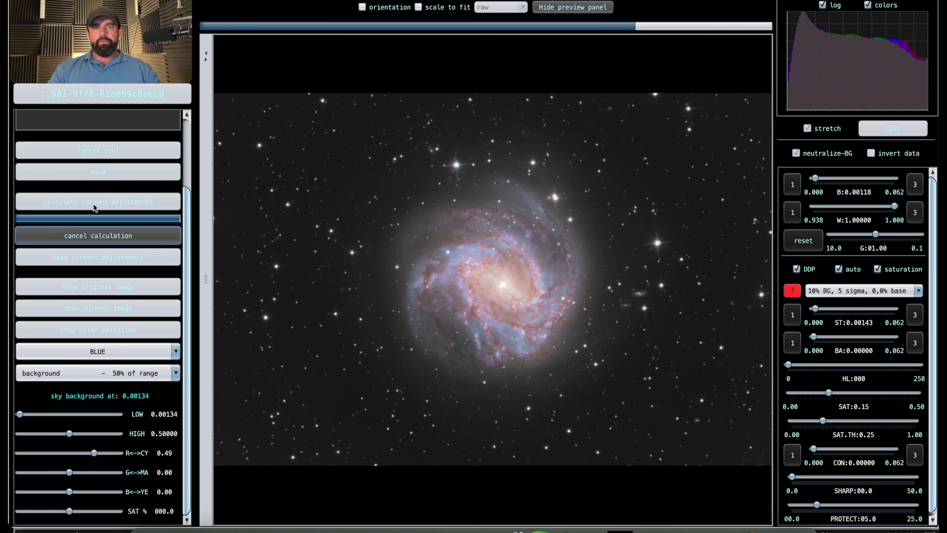
scroll(501, 274, up, 4)
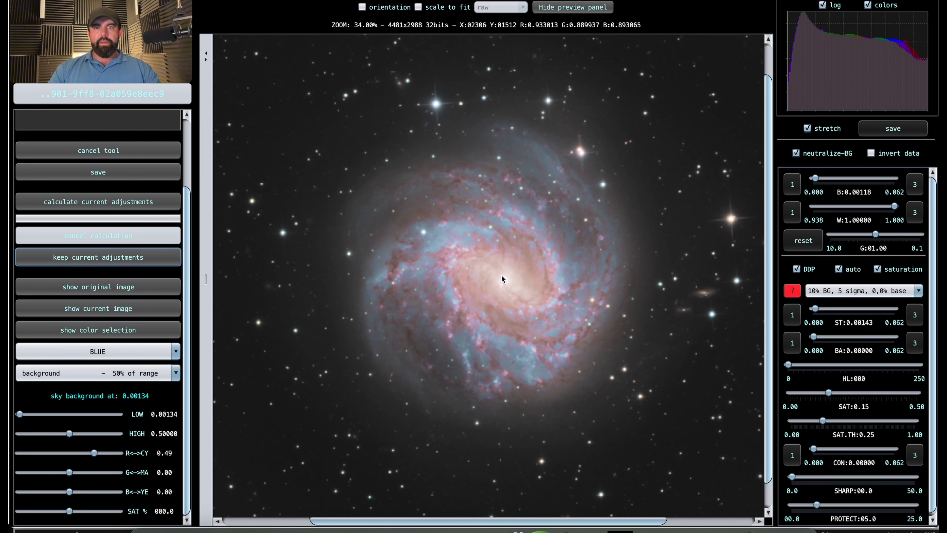
click(92, 291)
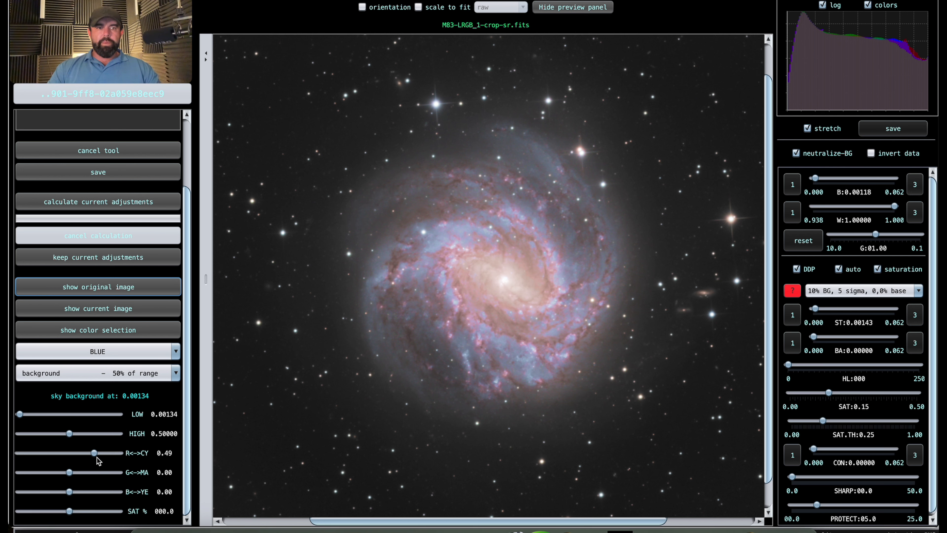
- Set the blue tones' red-cyan balance to 0.15 and blue-yellow balance to -0.20, and calculate the adjustment
drag(92, 456, 77, 458)
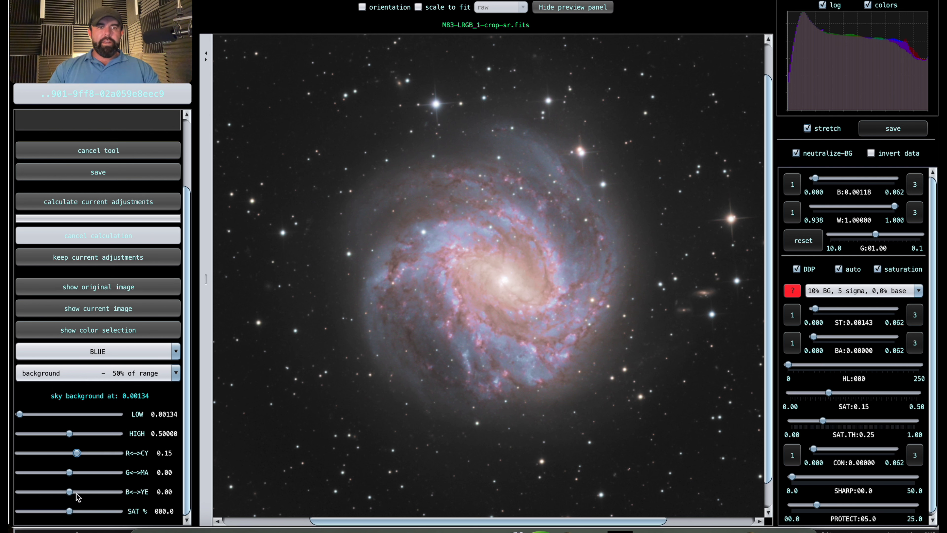
drag(73, 476, 72, 476)
drag(134, 421, 130, 422)
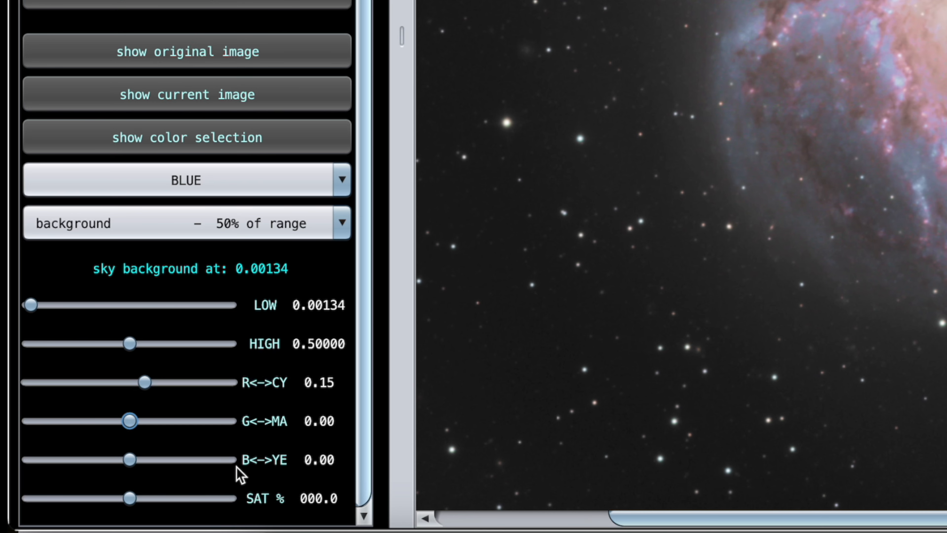
drag(130, 460, 106, 461)
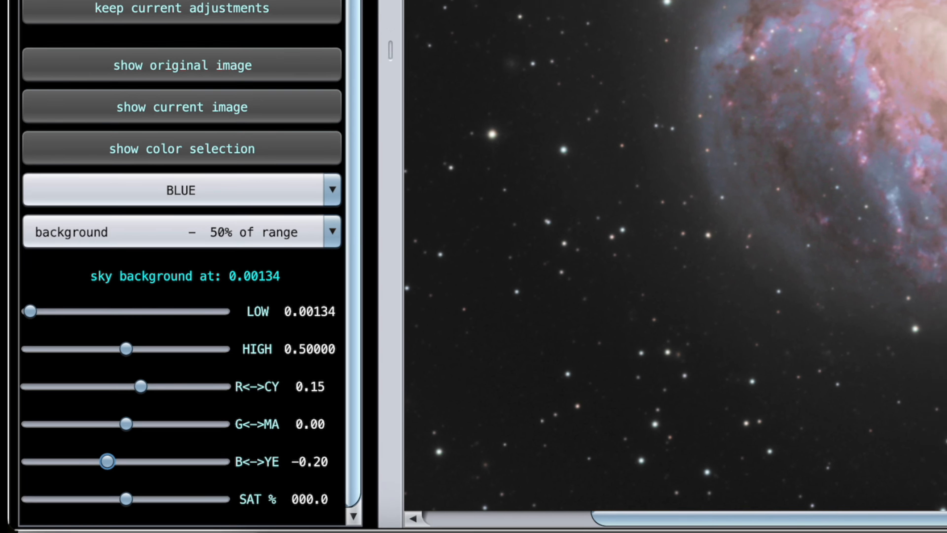
click(143, 67)
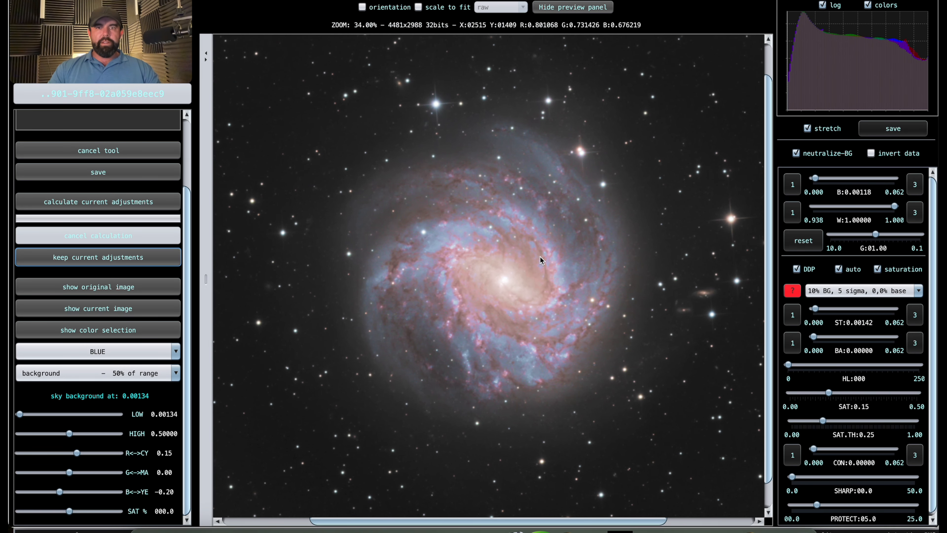
- Compare the blue color adjustment with the original image
click(127, 289)
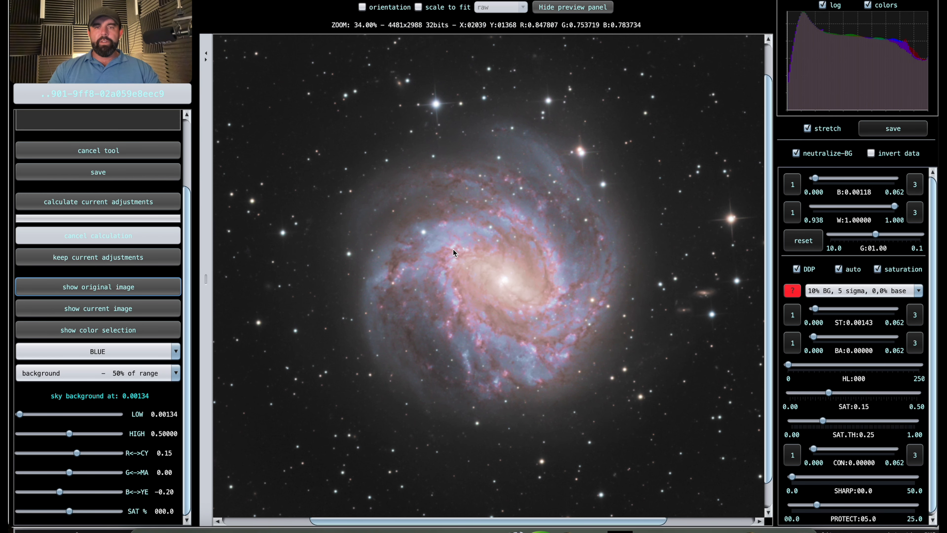
scroll(452, 249, up, 3)
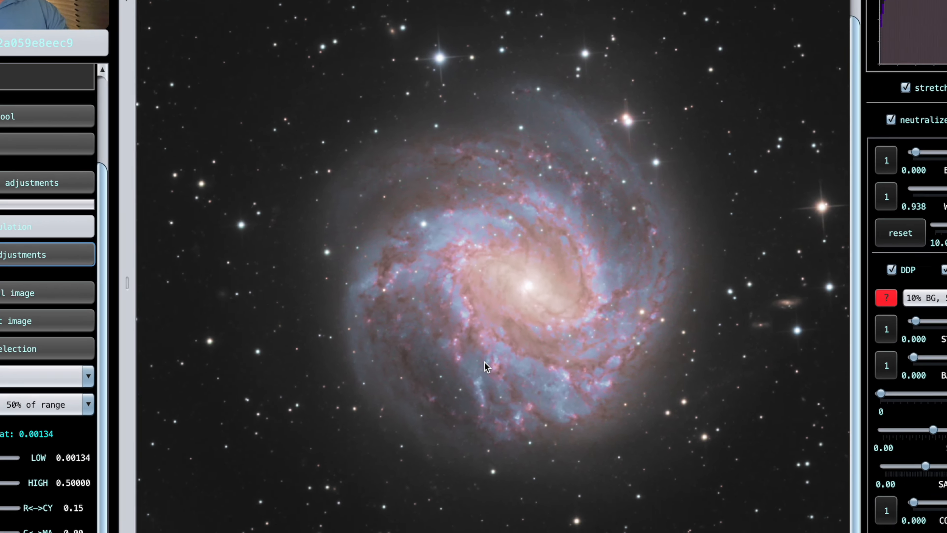
scroll(481, 341, up, 1)
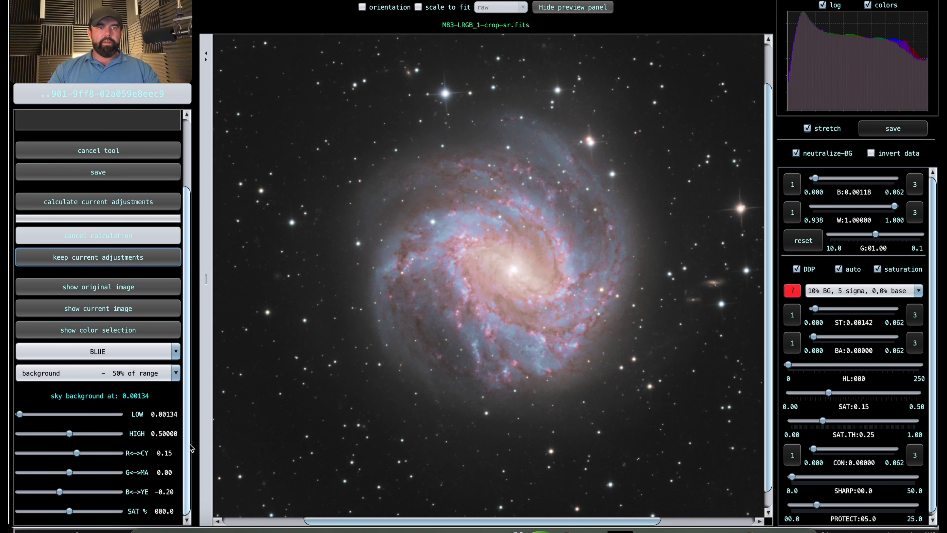
- Choose YELLOW as the color to adjust and set its blue-yellow balance to 0.30 and red-cyan balance to -0.20
click(119, 352)
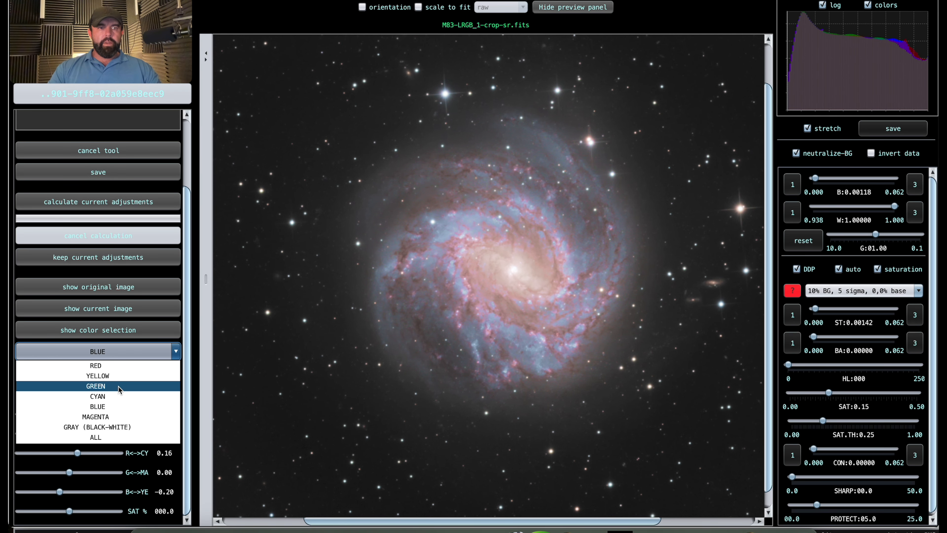
click(117, 376)
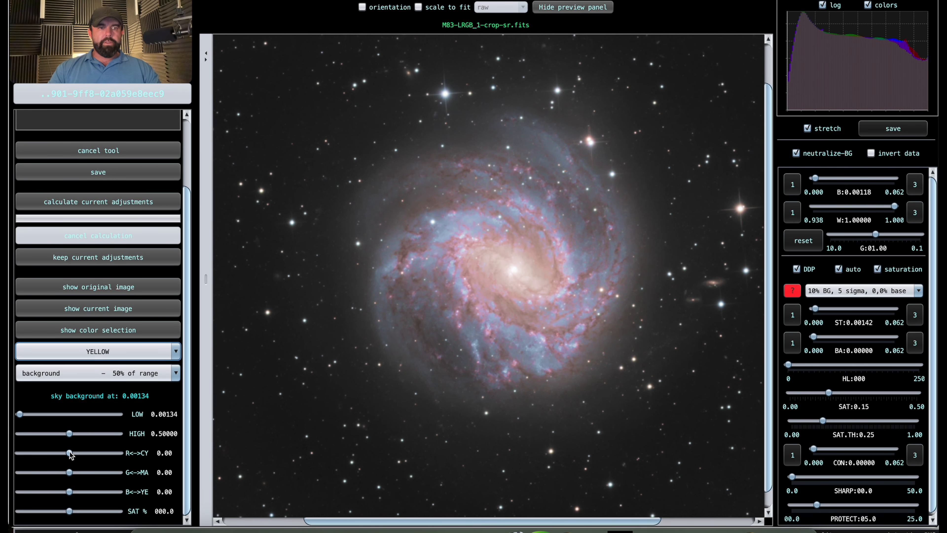
drag(70, 492, 84, 492)
drag(69, 453, 59, 454)
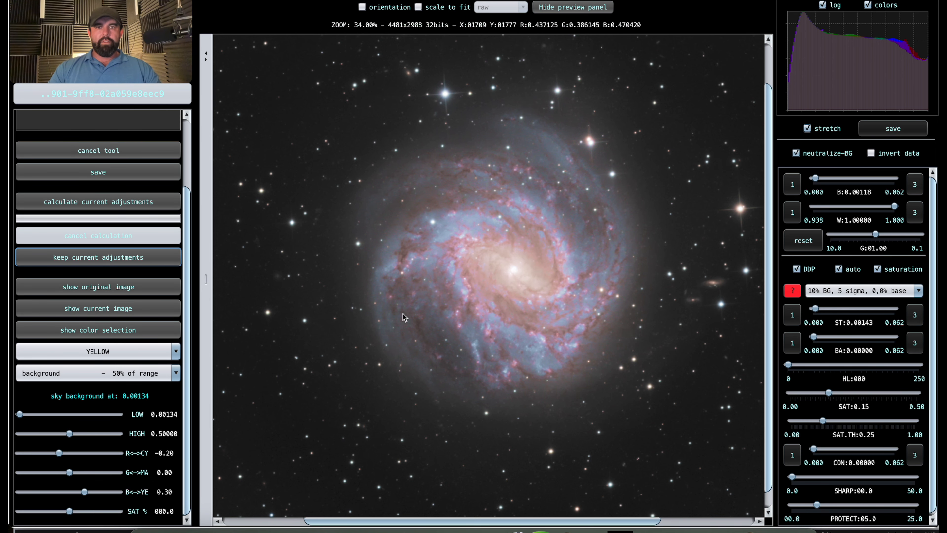
- Raise the yellow tones' saturation to 15.2%
scroll(405, 314, down, 2)
scroll(404, 313, down, 1)
scroll(403, 313, up, 1)
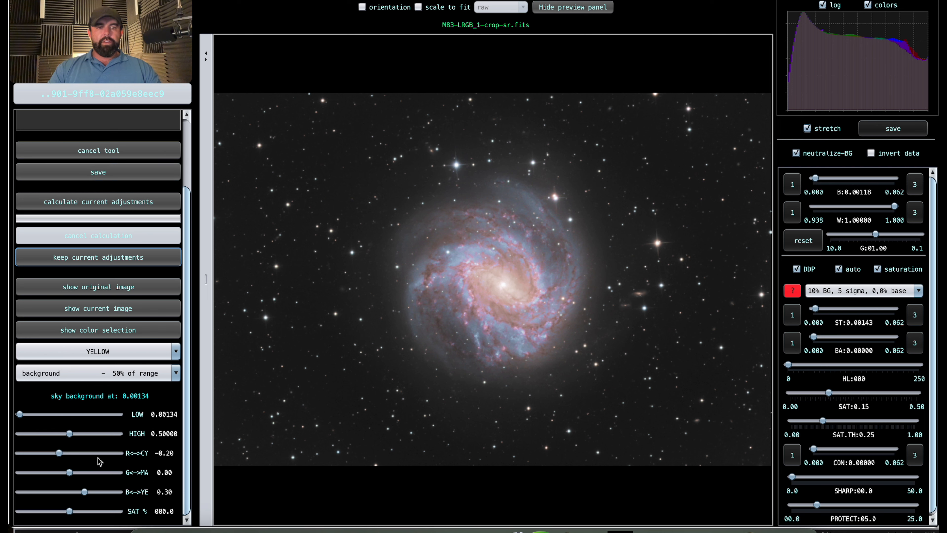
drag(72, 515, 71, 514)
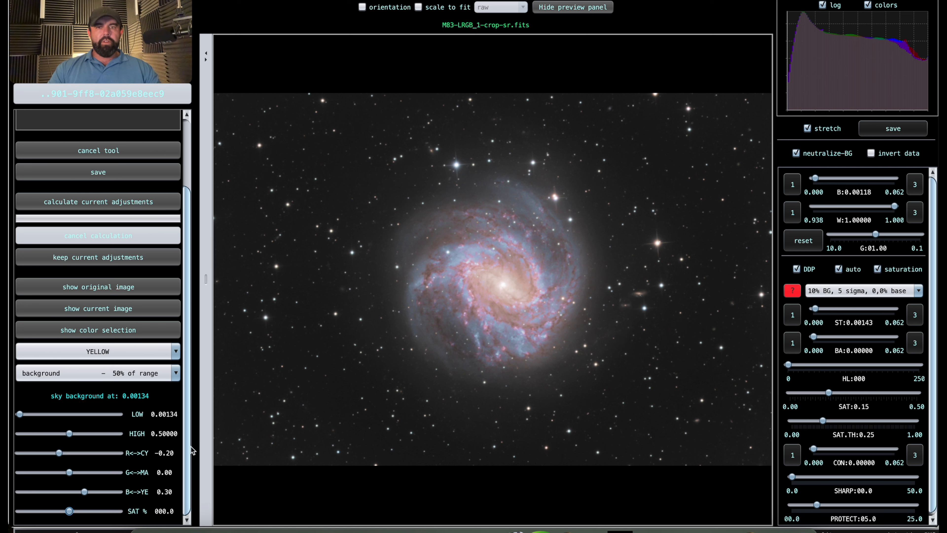
drag(74, 515, 79, 514)
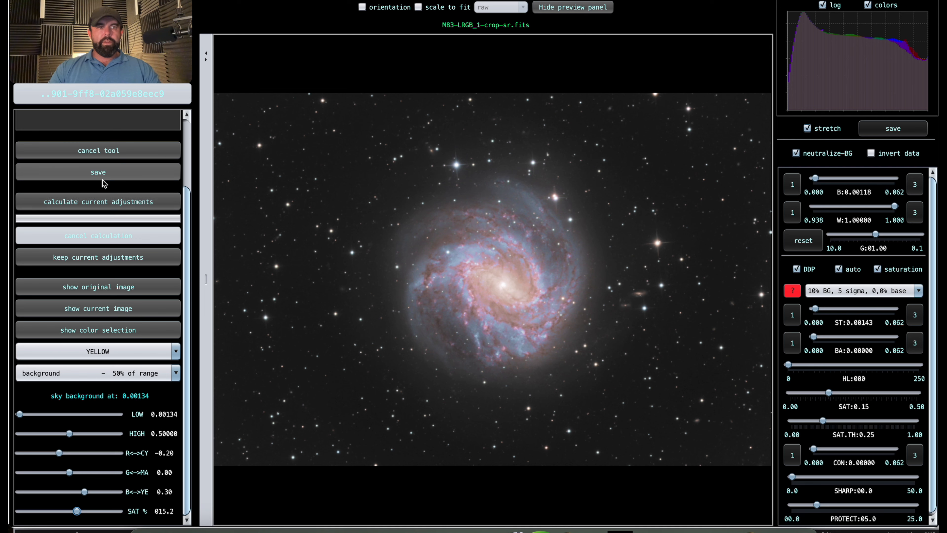
- Calculate the yellow adjustments and save the color-adjusted image
click(103, 202)
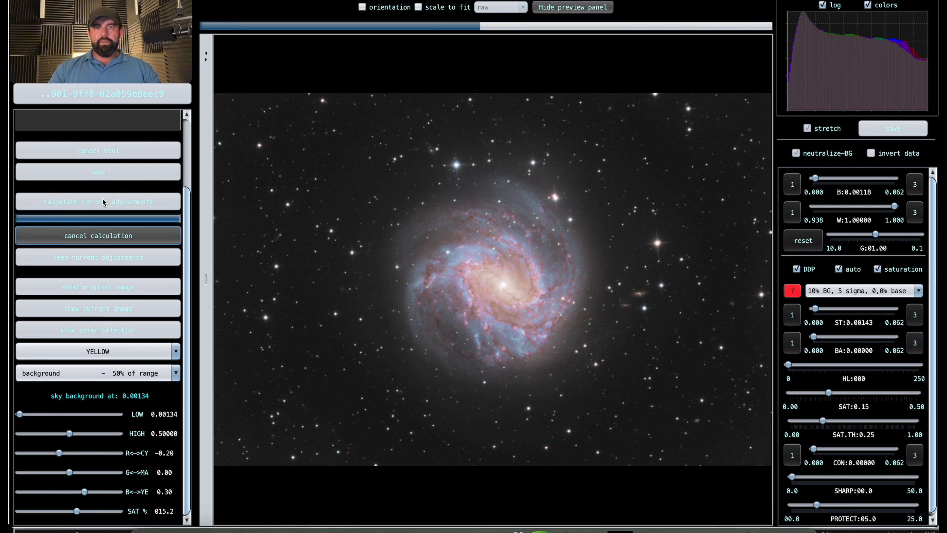
click(89, 175)
click(660, 364)
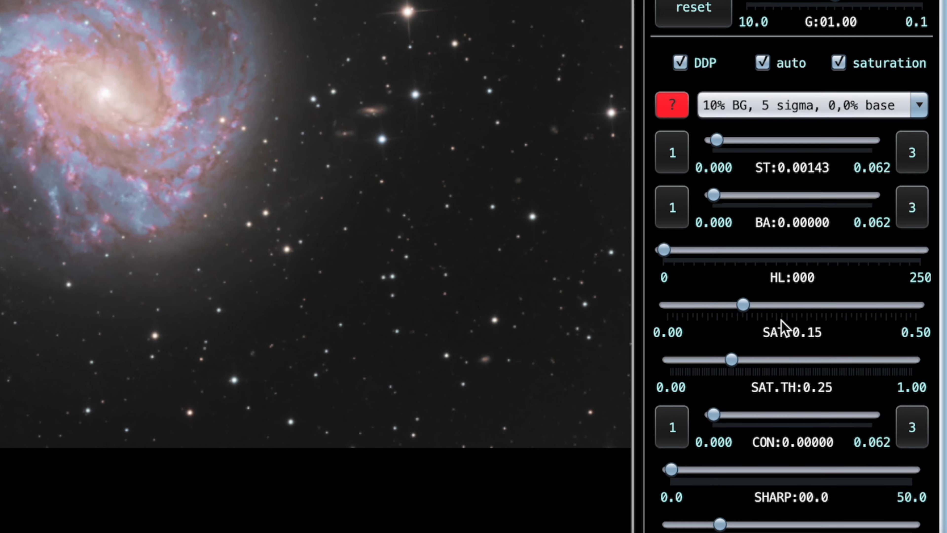
- Lower the preview's saturation threshold (SAT.TH) to 0.15
drag(732, 360, 707, 360)
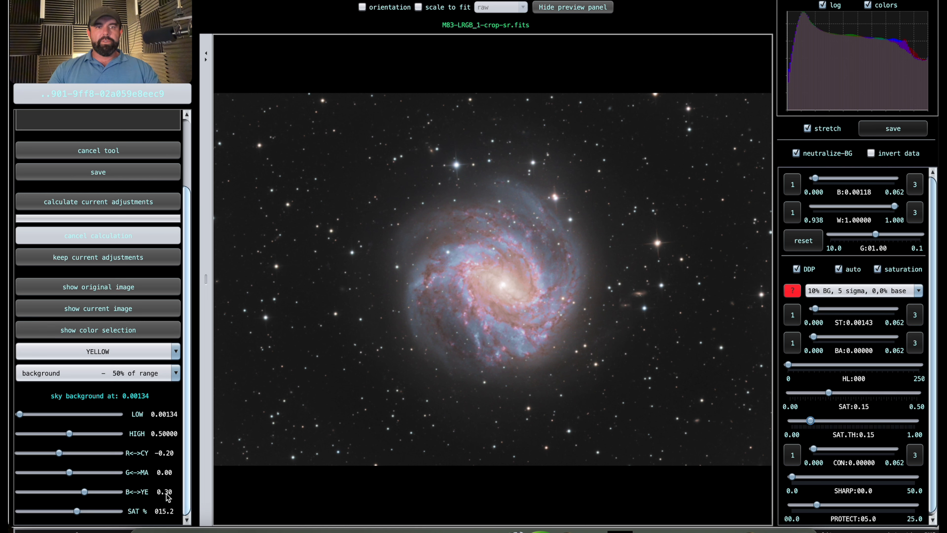
click(120, 530)
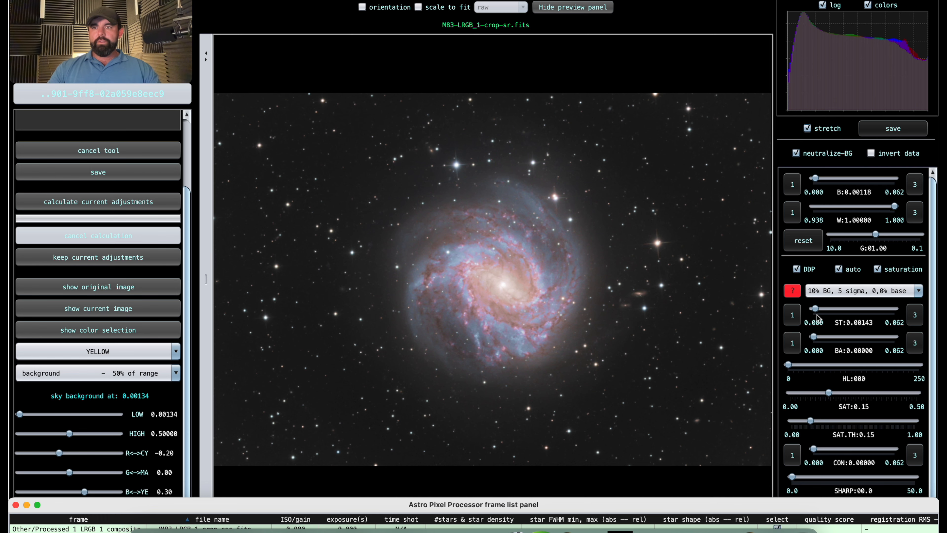
- Try a DDP stretch (ST) value of 0.00417 and narrow the slider's range for finer control
drag(815, 310, 820, 310)
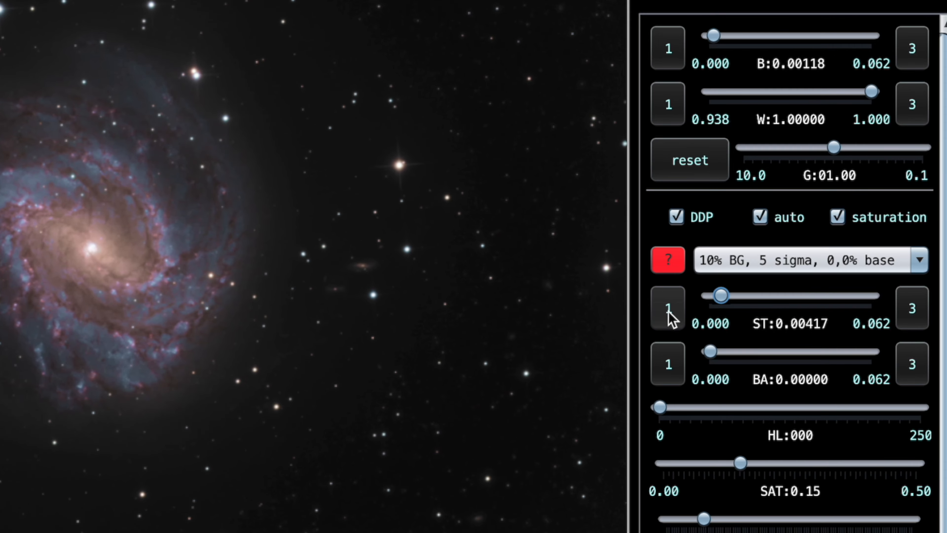
click(922, 315)
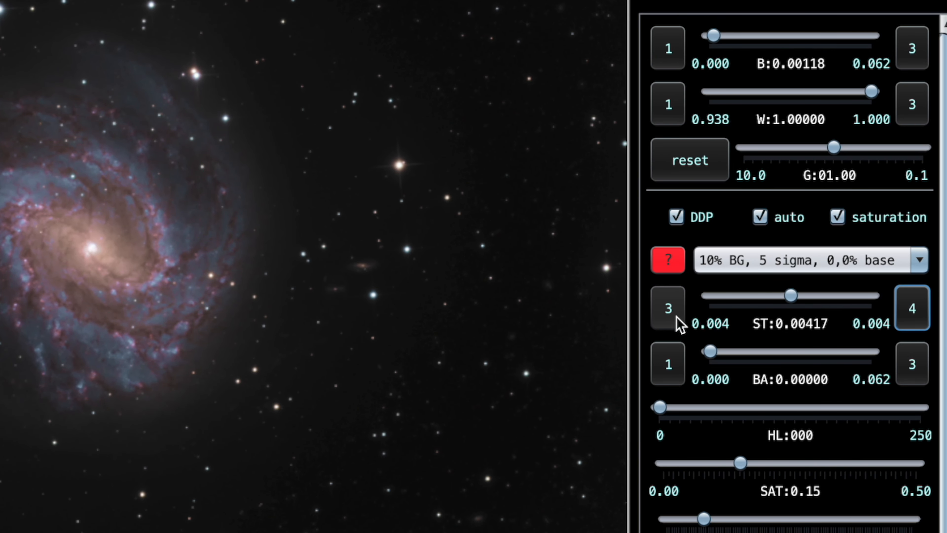
click(666, 311)
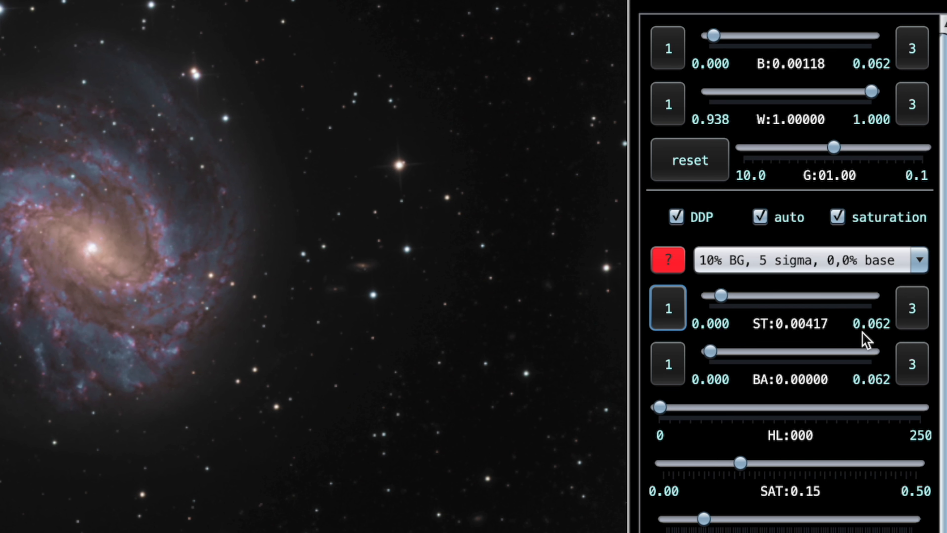
click(913, 316)
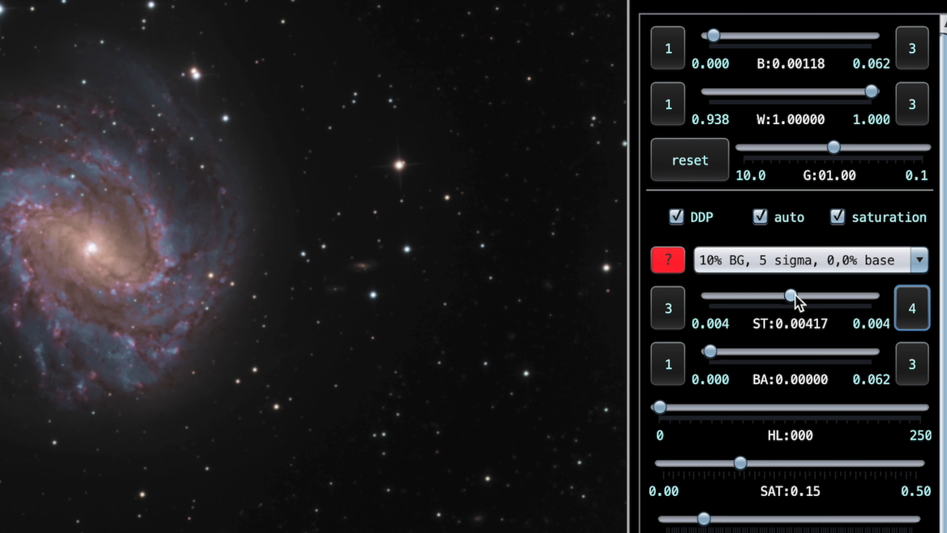
- Reapply the 10% BG, 5 sigma, 0,0% base stretch preset and fine-tune the DDP stretch (ST) to 0.00178
click(816, 267)
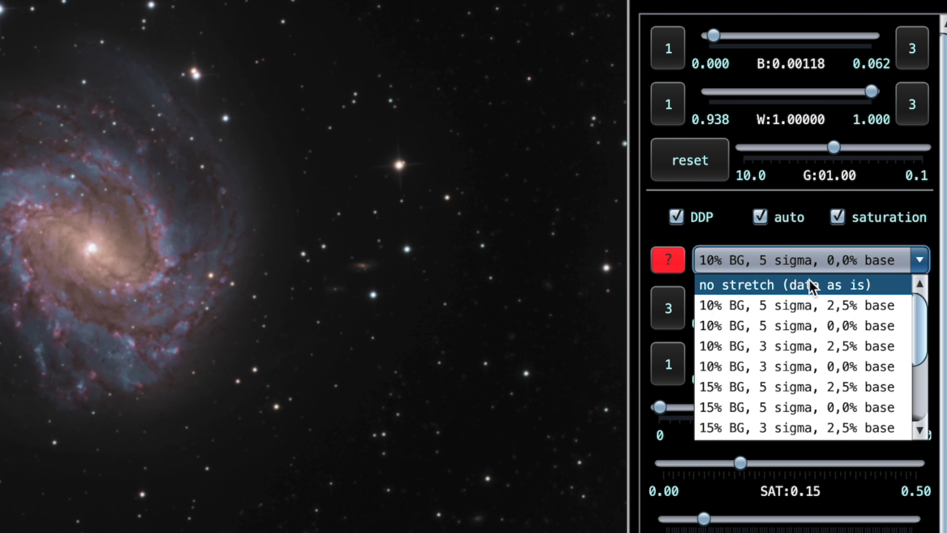
click(804, 326)
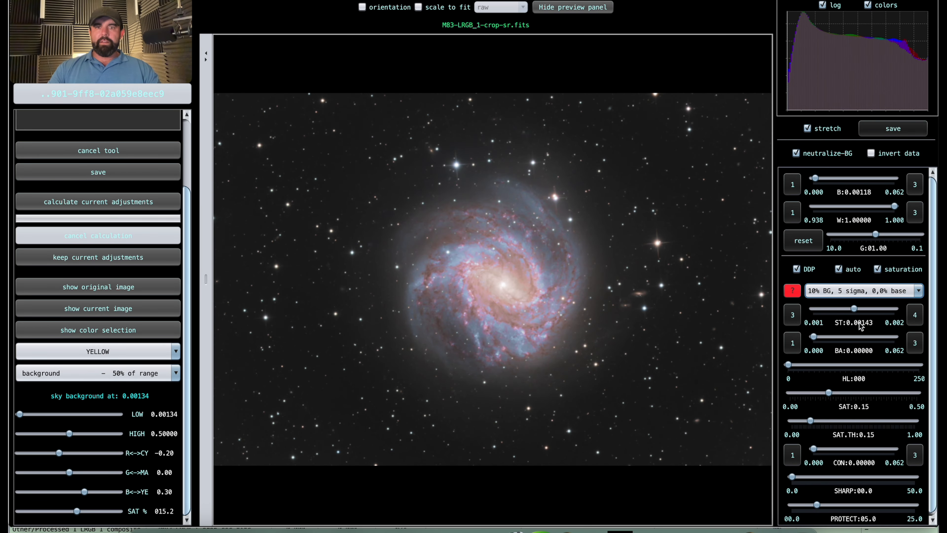
drag(854, 309, 871, 310)
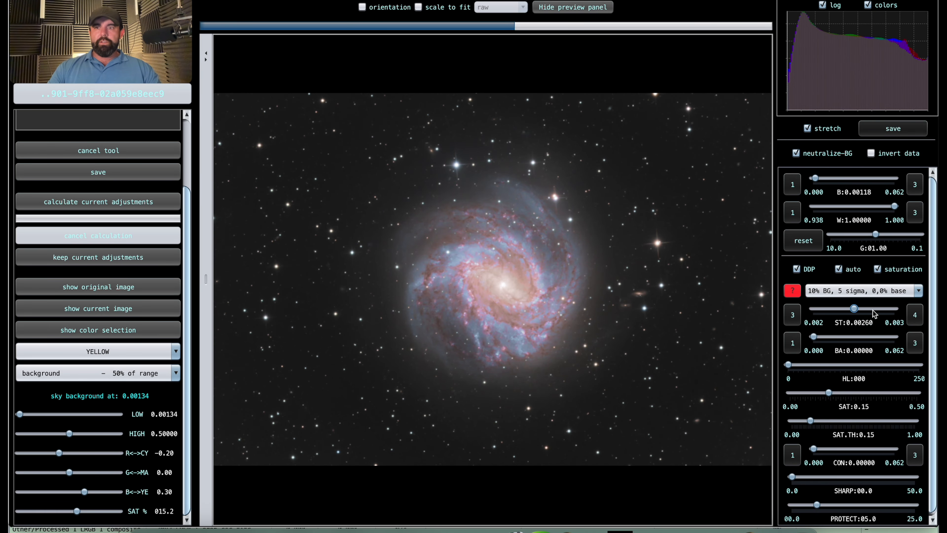
drag(854, 310, 692, 321)
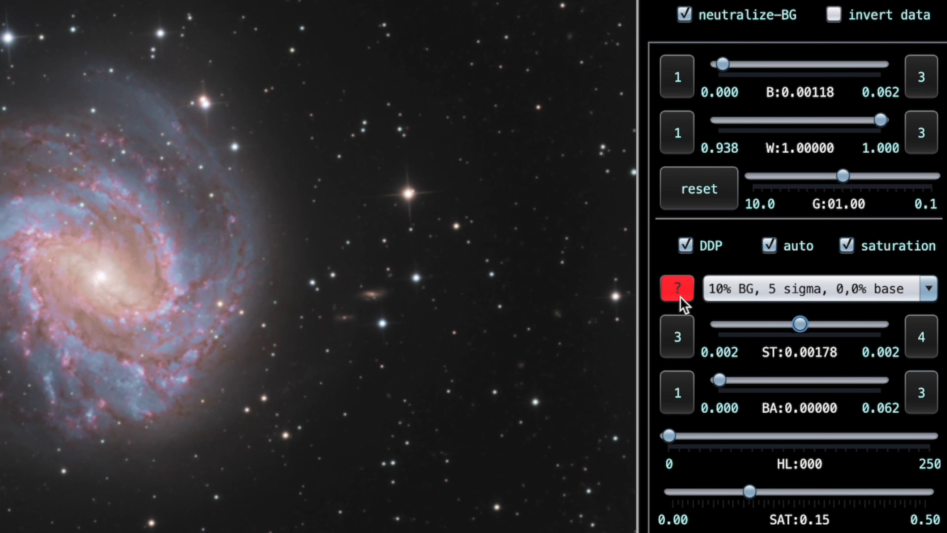
- Skim the preview filter instructions with their example images and close them
click(678, 295)
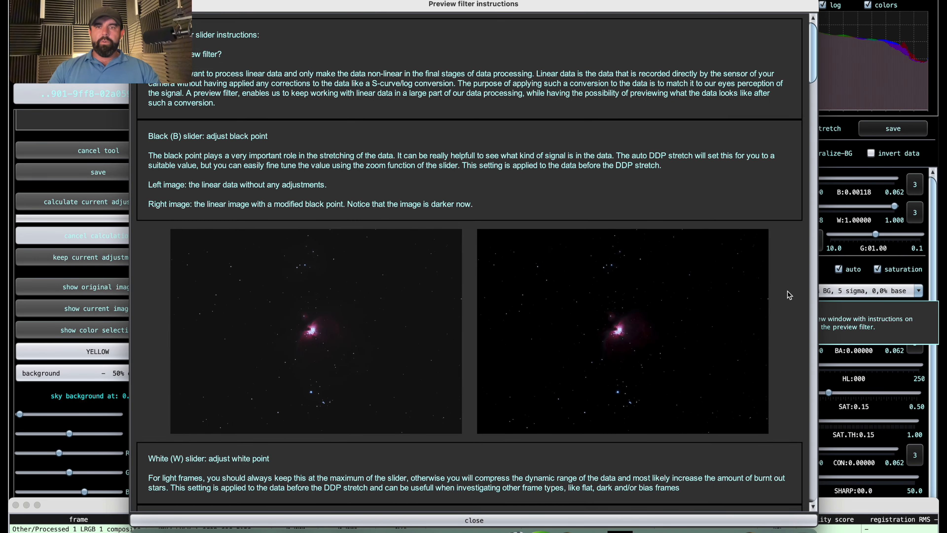
scroll(594, 332, down, 20)
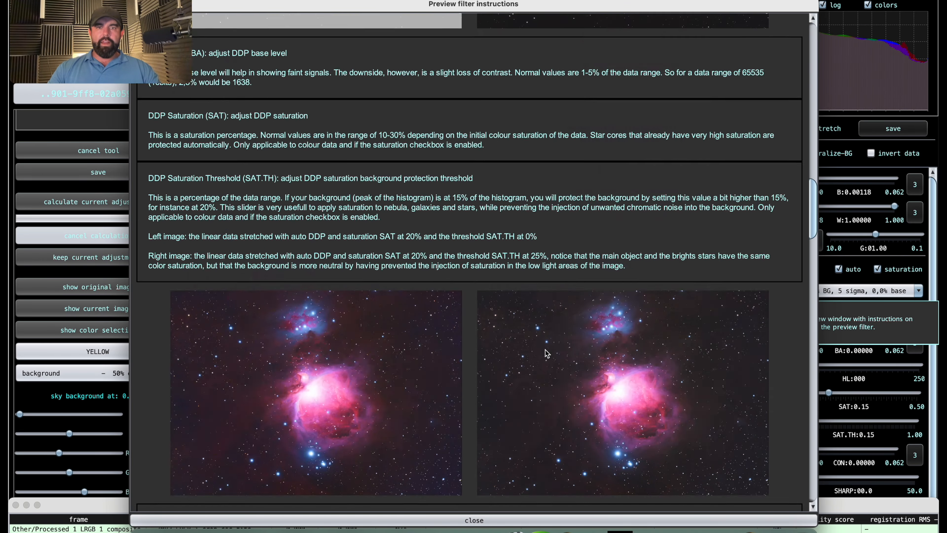
scroll(548, 353, down, 20)
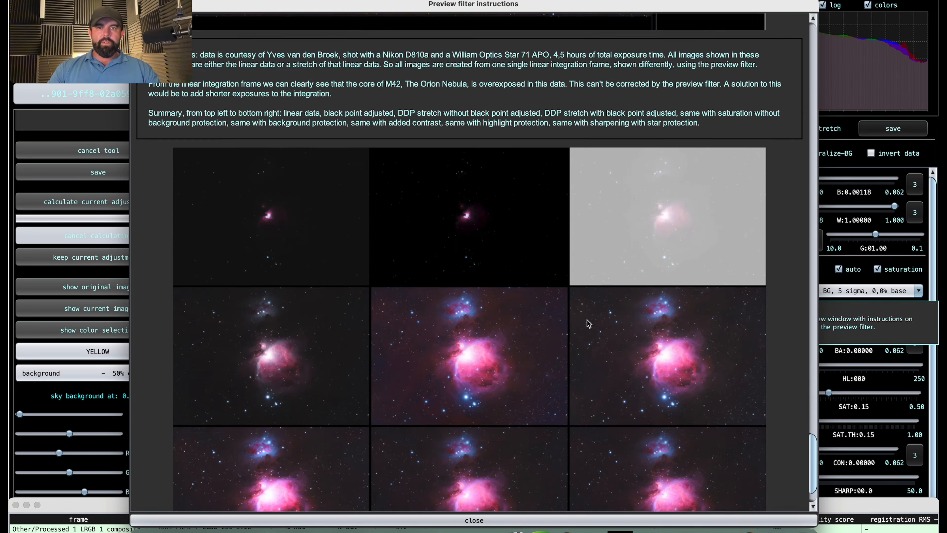
scroll(588, 323, down, 3)
double_click(382, 11)
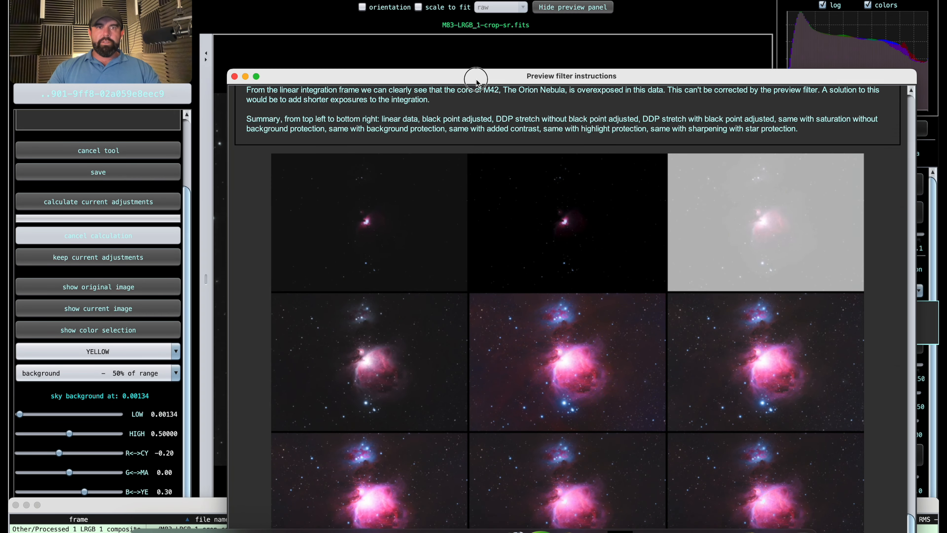
click(236, 77)
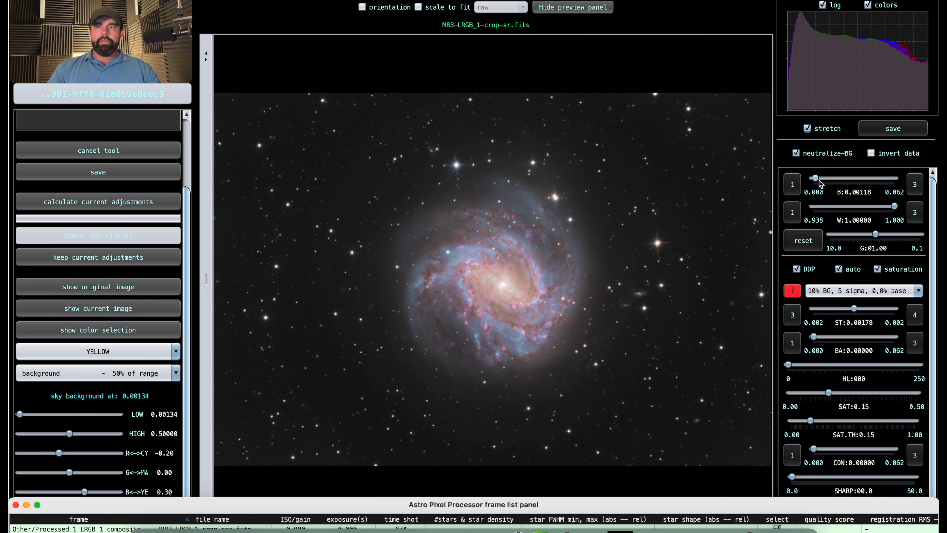
- Try black points of 0.00958, 0.00042 and 0.00250, and restore the 10% BG, 5 sigma, 0,0% base stretch preset
drag(817, 179, 826, 180)
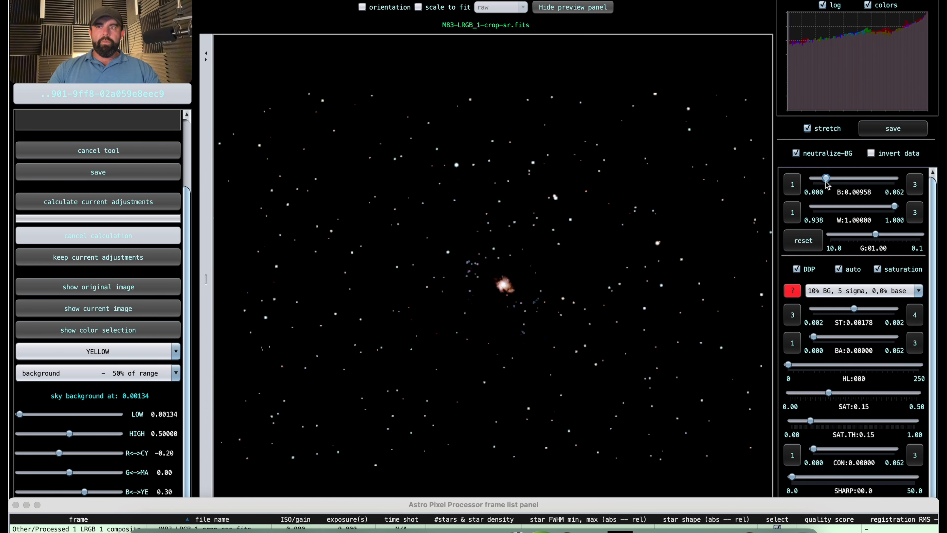
drag(827, 182, 814, 182)
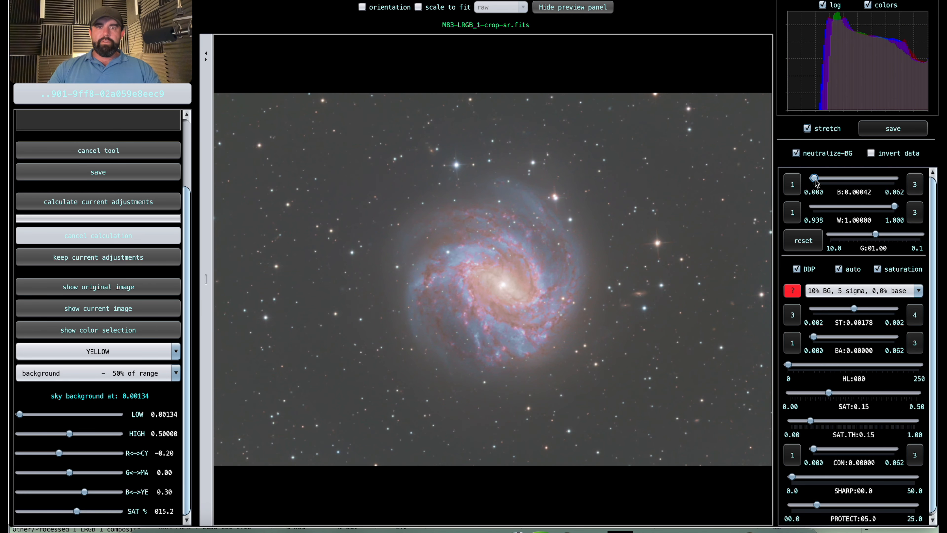
drag(816, 182, 818, 183)
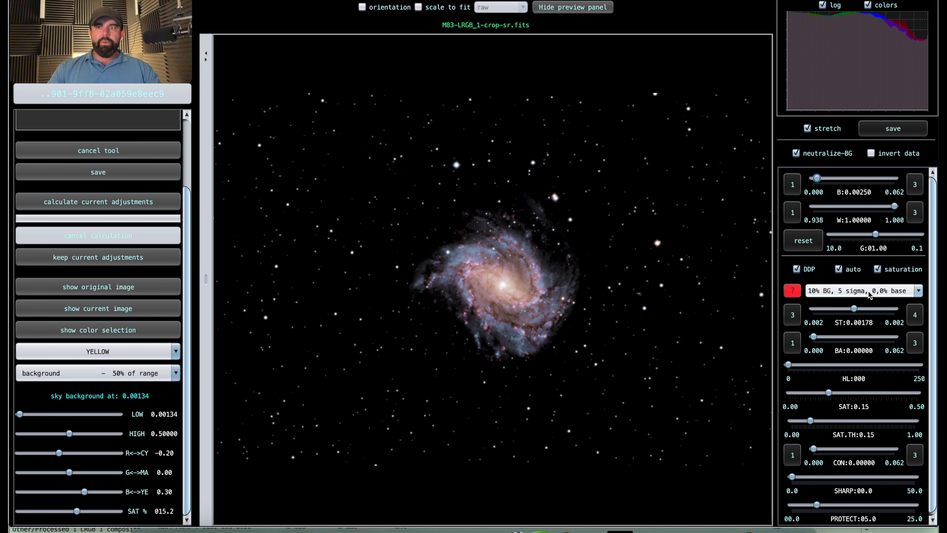
click(869, 293)
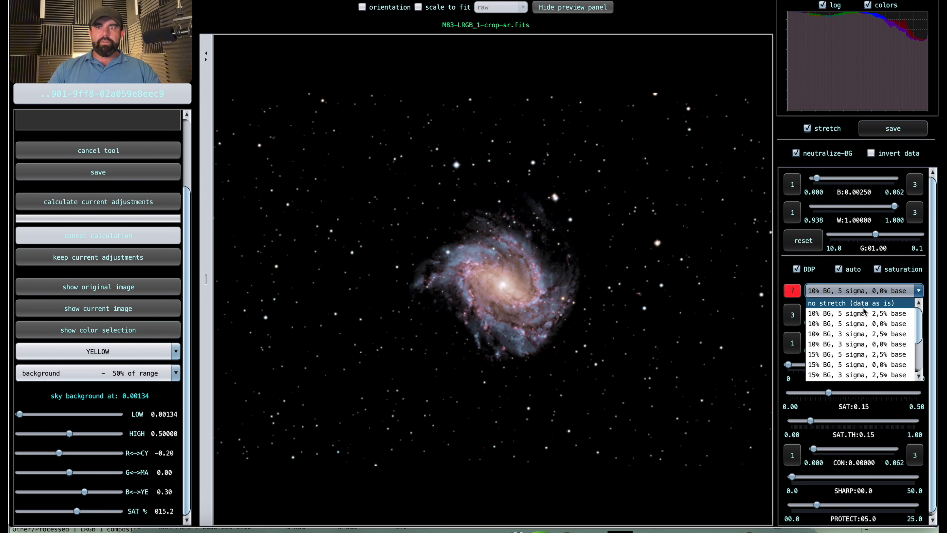
click(877, 324)
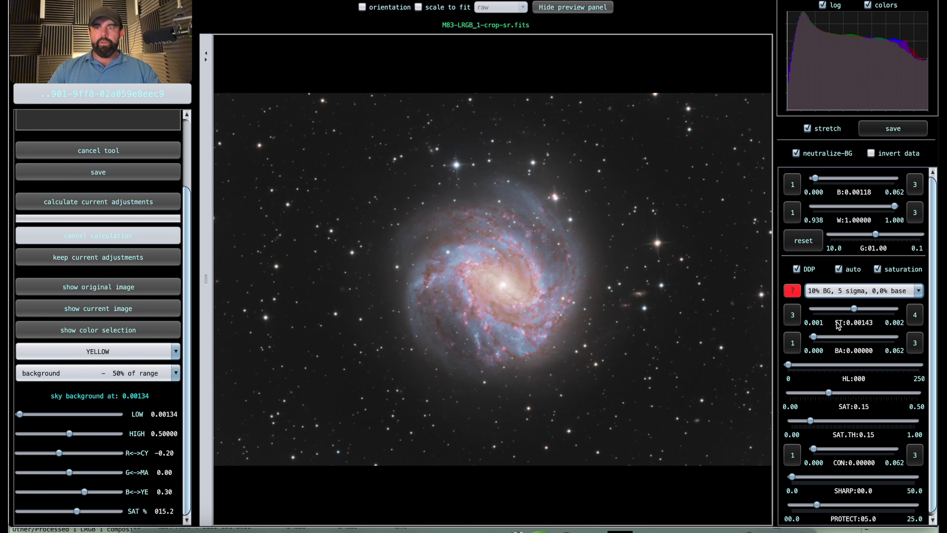
- Raise the DDP stretch (ST) to 0.00173 and keep the base (BA) at 0.00000
drag(854, 309, 856, 312)
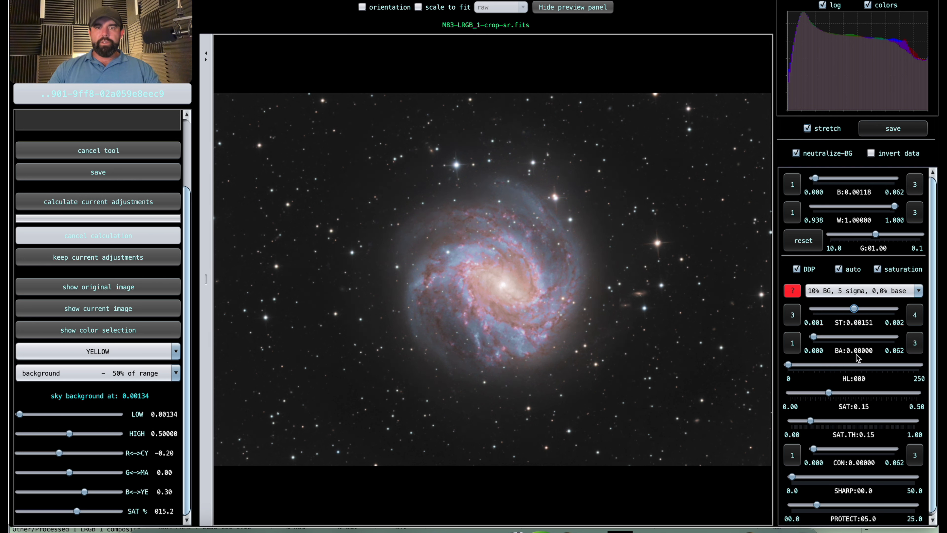
drag(857, 309, 862, 311)
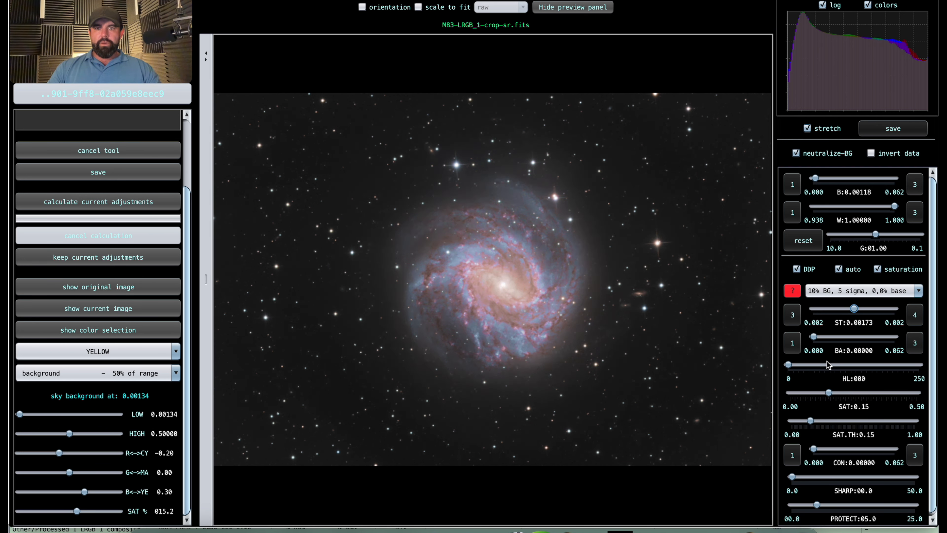
scroll(828, 413, down, 1)
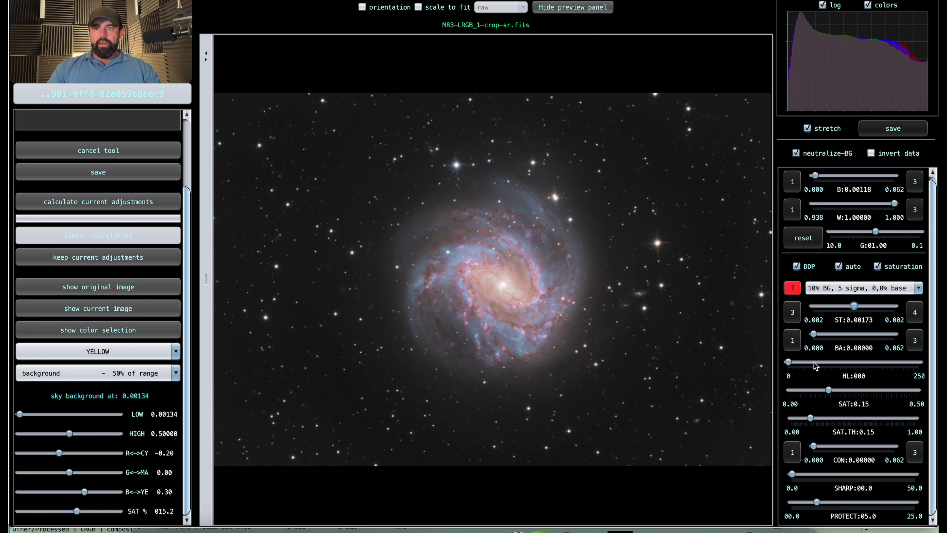
drag(815, 334, 767, 339)
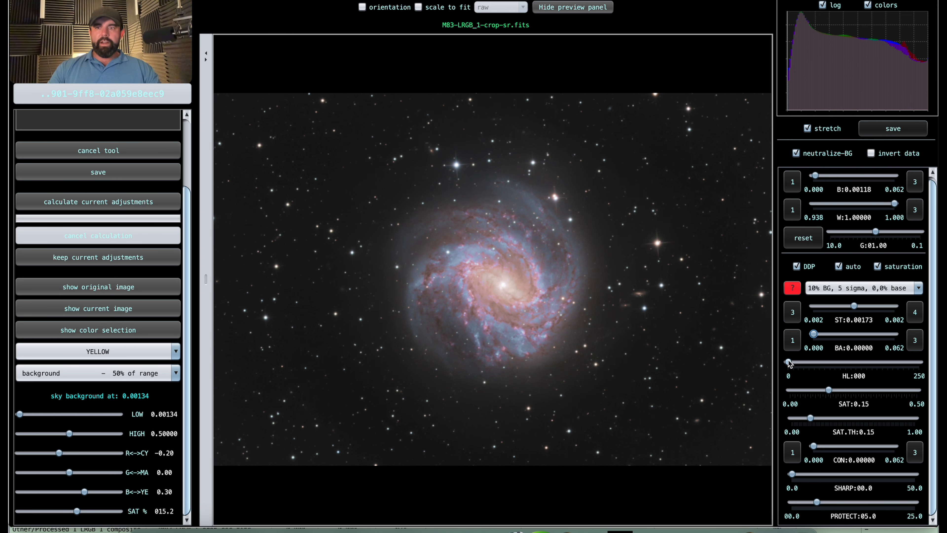
- Try highlight (HL) values of 250, 30 and 0, and set HL to 24
drag(787, 362, 936, 359)
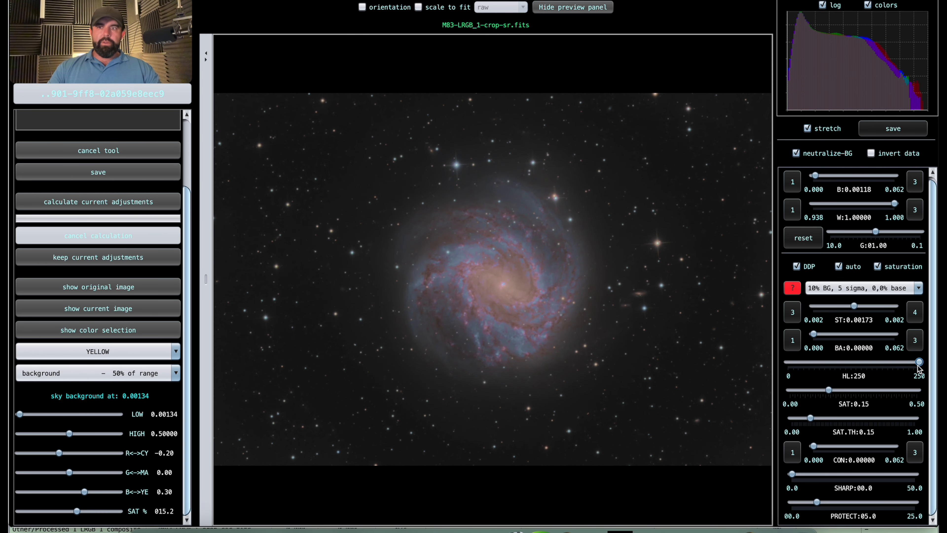
drag(920, 362, 806, 376)
drag(801, 375, 801, 377)
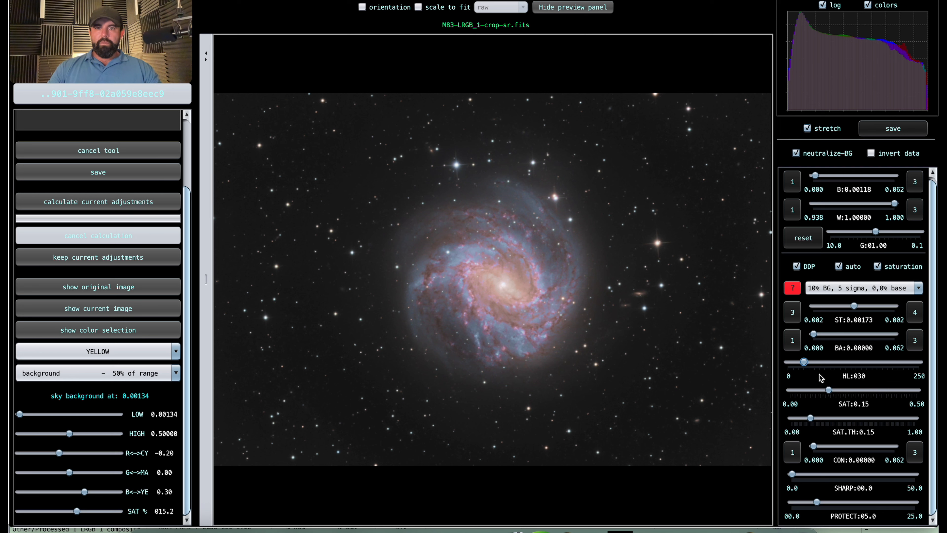
drag(804, 364, 760, 368)
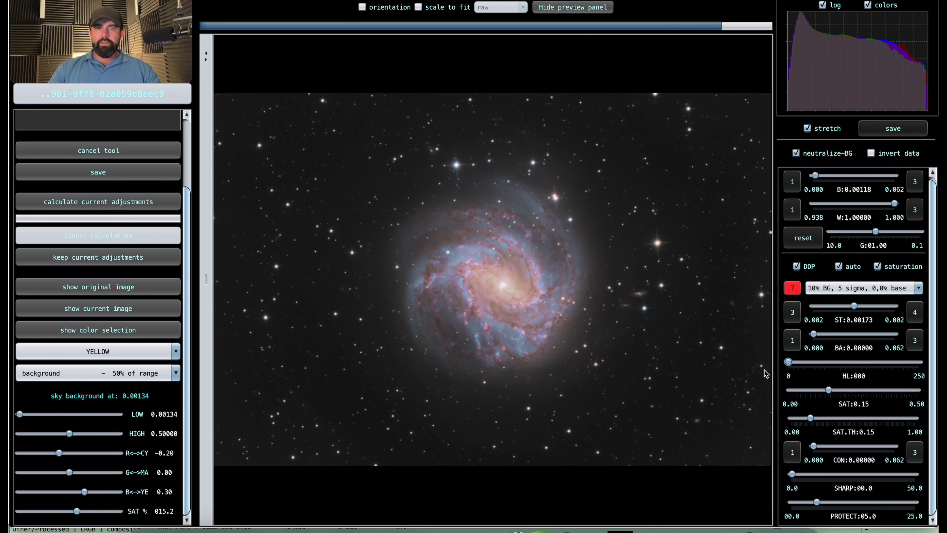
drag(788, 363, 837, 394)
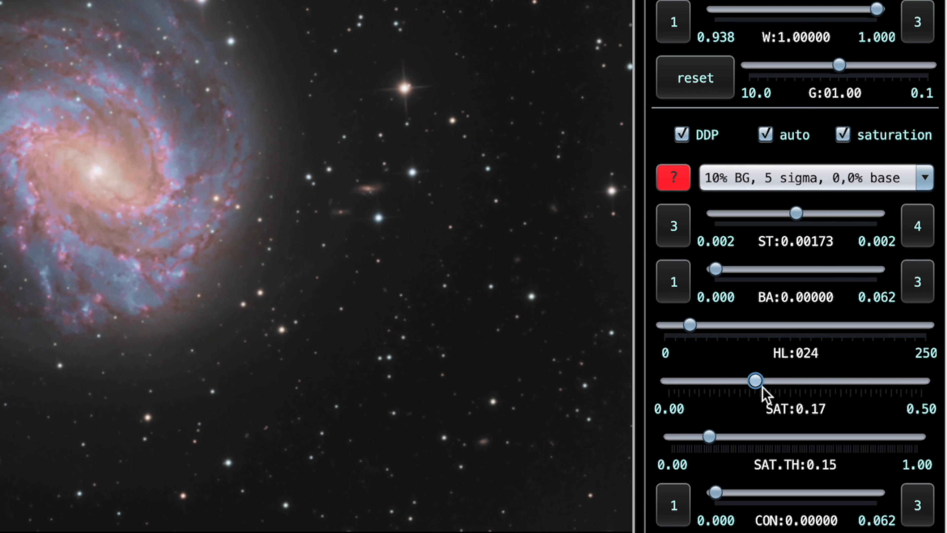
- Try a saturation (SAT) of 0.50 with the saturation threshold (SAT.TH) lowered to 0.00
drag(758, 383, 754, 383)
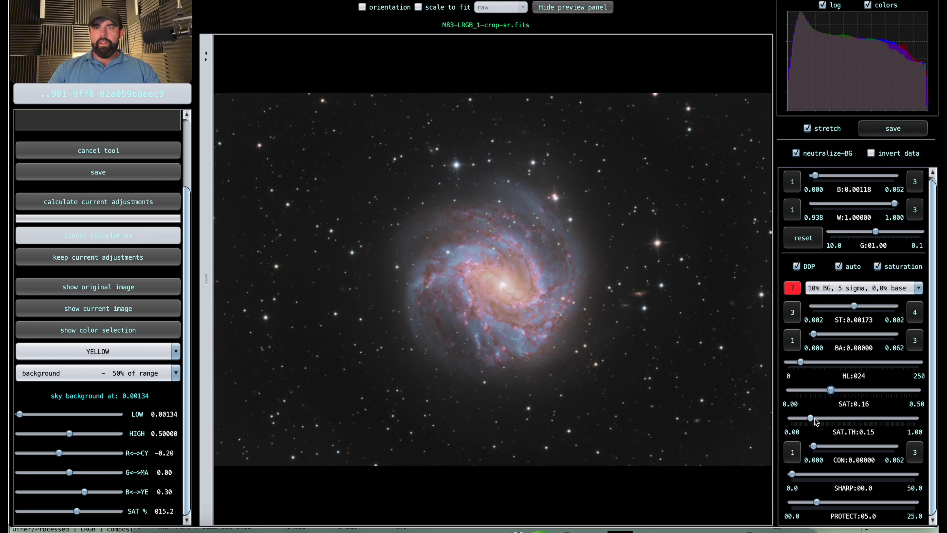
drag(814, 419, 729, 422)
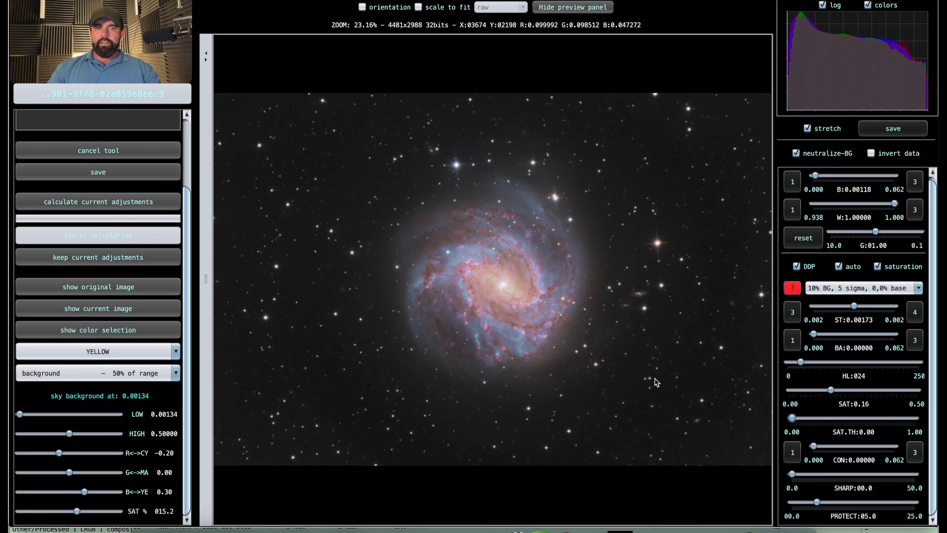
click(831, 389)
drag(831, 390, 936, 391)
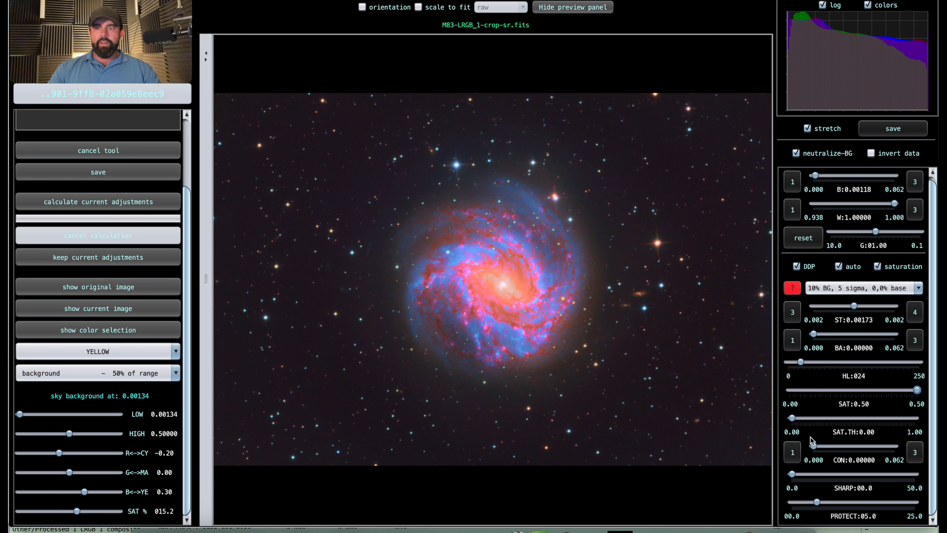
- Try a saturation threshold (SAT.TH) of 0.25, and settle on a threshold of 0.15 with saturation (SAT) at 0.18
drag(793, 418, 823, 418)
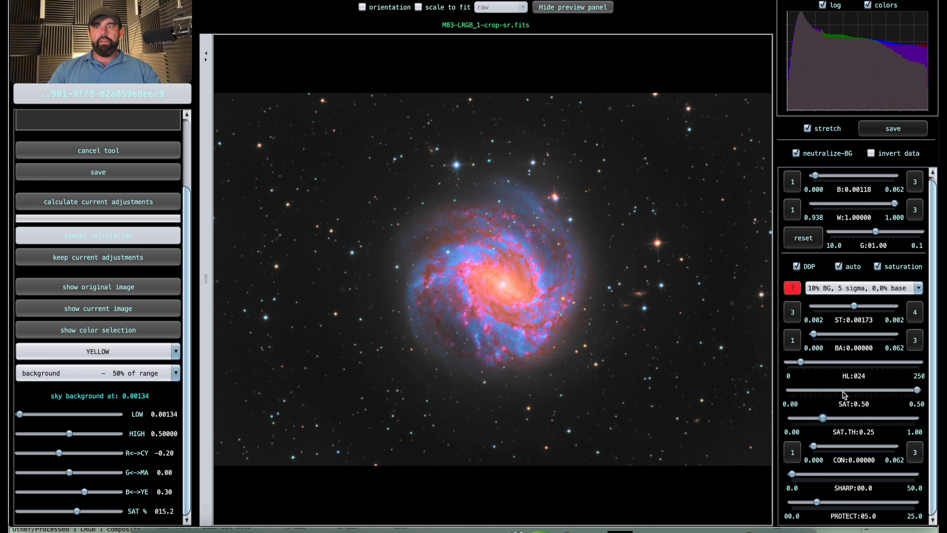
drag(918, 390, 834, 390)
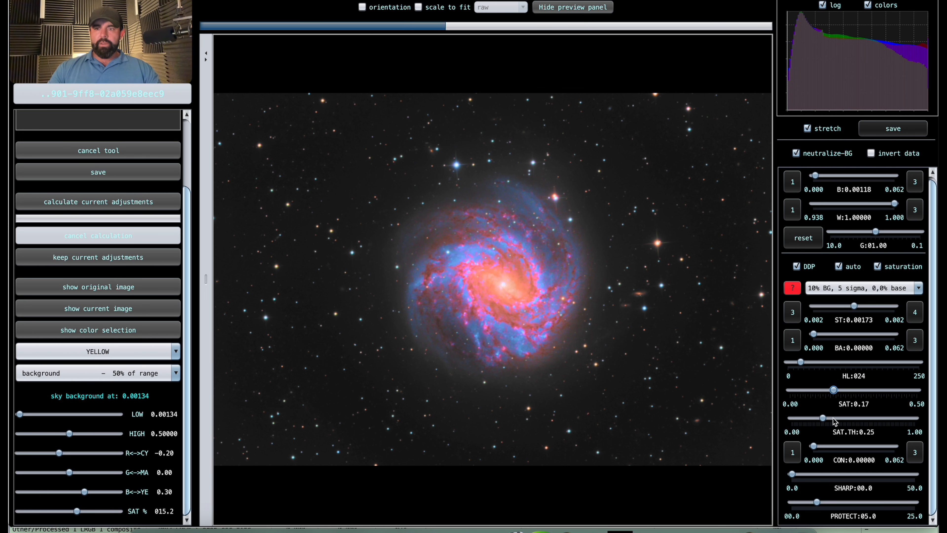
drag(822, 419, 810, 422)
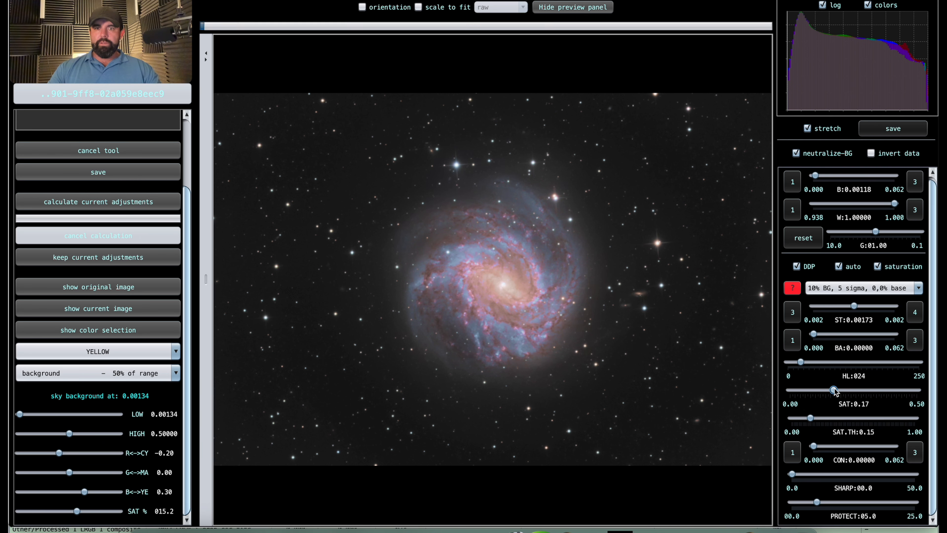
drag(835, 392, 836, 398)
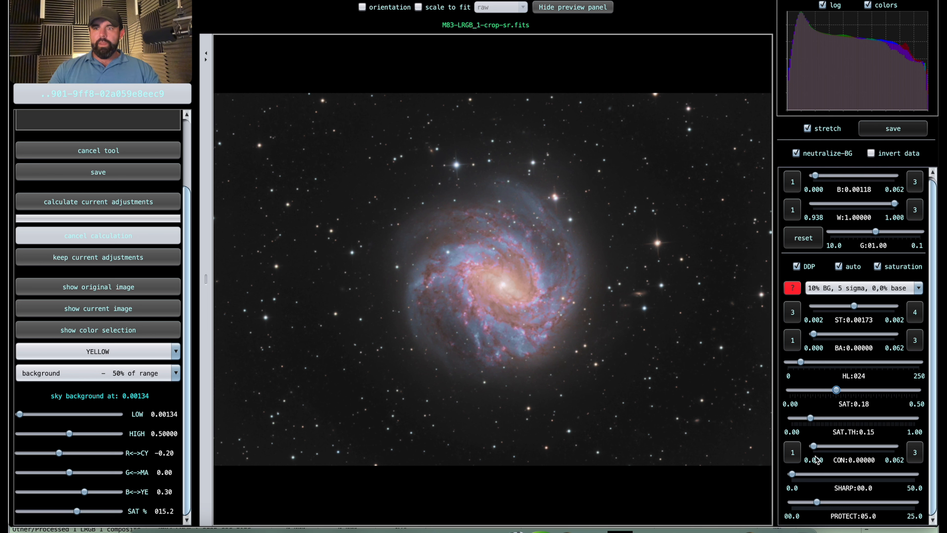
- Raise the contrast (CON) to 0.08292 and the highlight value (HL) to 35
drag(818, 448, 820, 448)
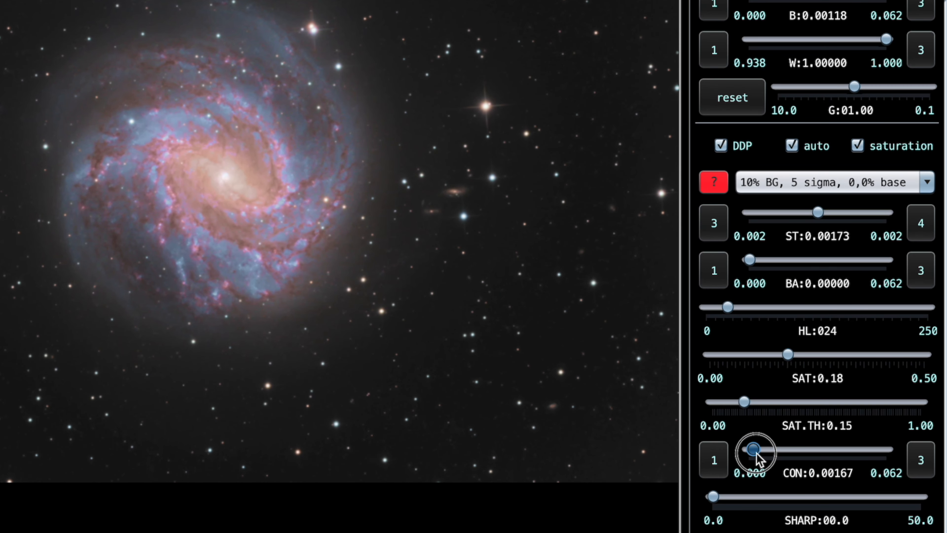
drag(756, 453, 828, 455)
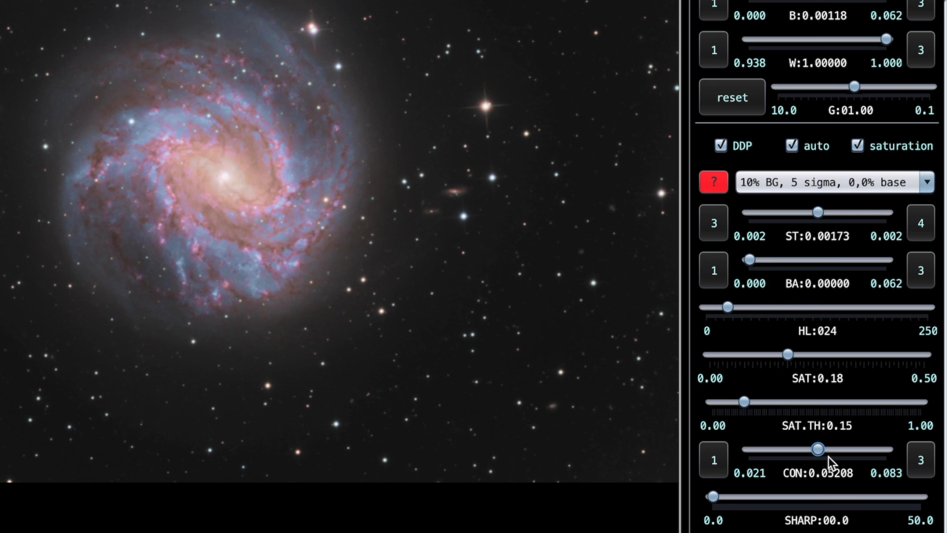
click(834, 454)
drag(728, 310, 738, 312)
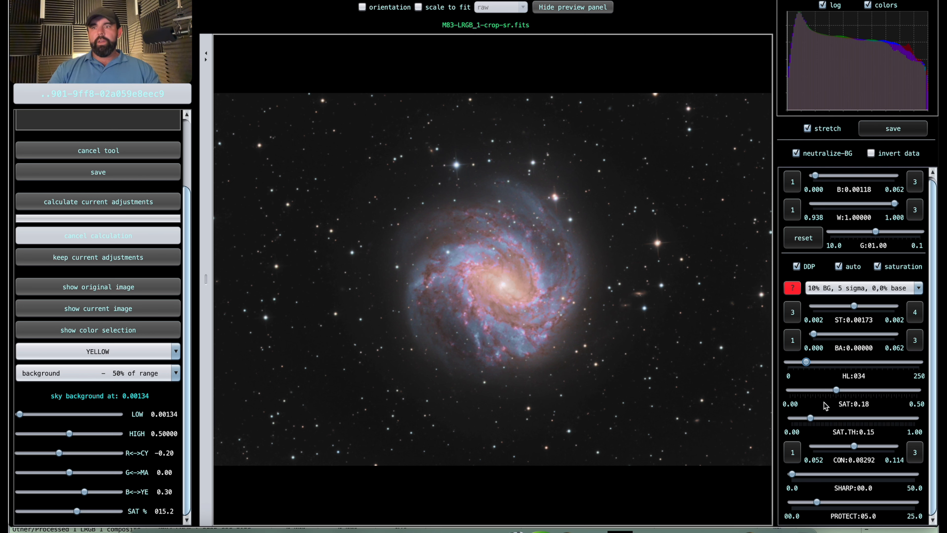
drag(807, 362, 808, 362)
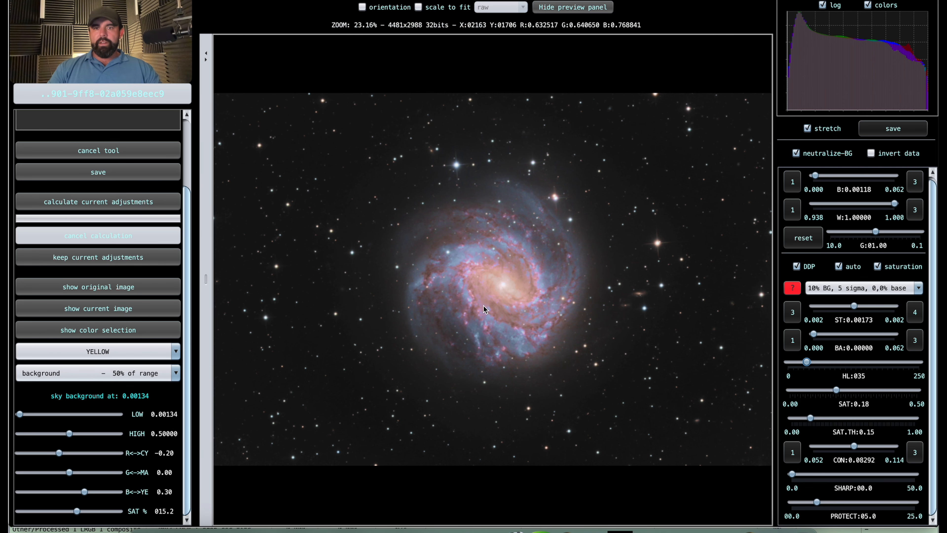
- Try a sharpening (SHARP) value of 3.5 on the galaxy and reset it to 0.0 for comparison
scroll(485, 309, up, 2)
drag(587, 302, 551, 317)
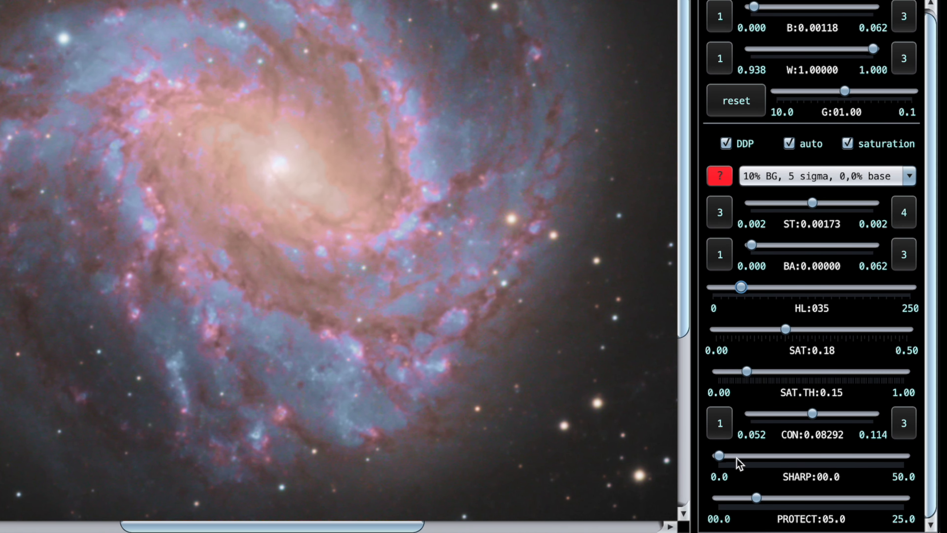
click(723, 454)
drag(725, 454, 737, 455)
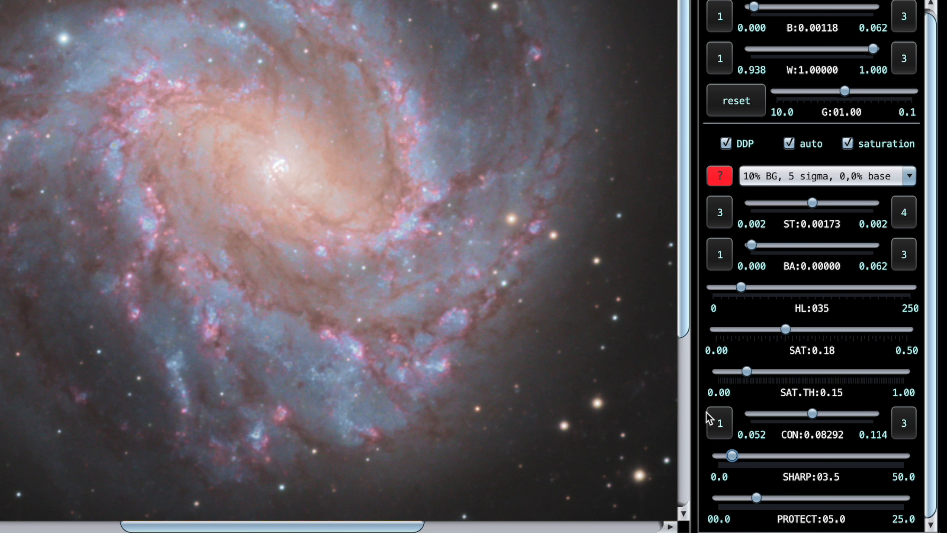
drag(733, 455, 653, 456)
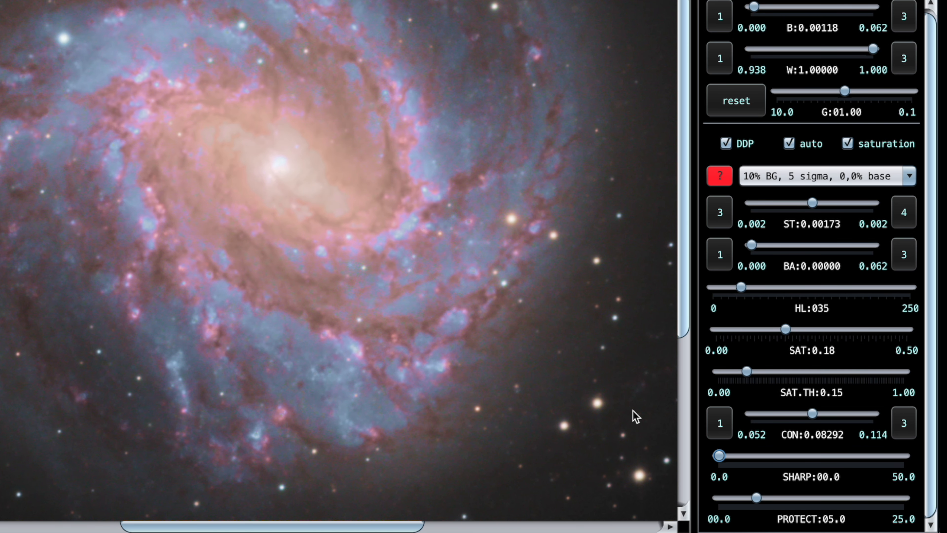
- Set sharpening (SHARP) to 3.5 after also trying stronger values of 4.2 and 18.9
drag(720, 456, 733, 459)
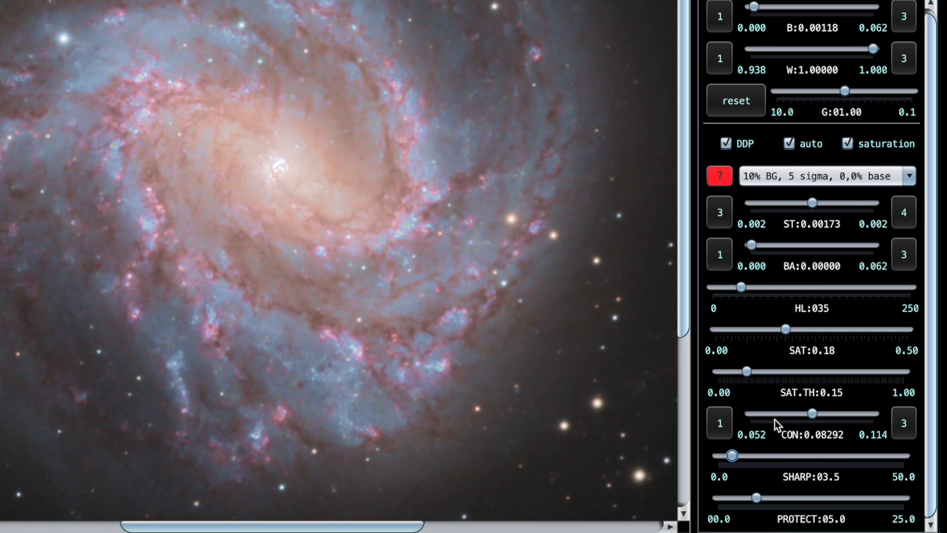
drag(733, 457, 739, 458)
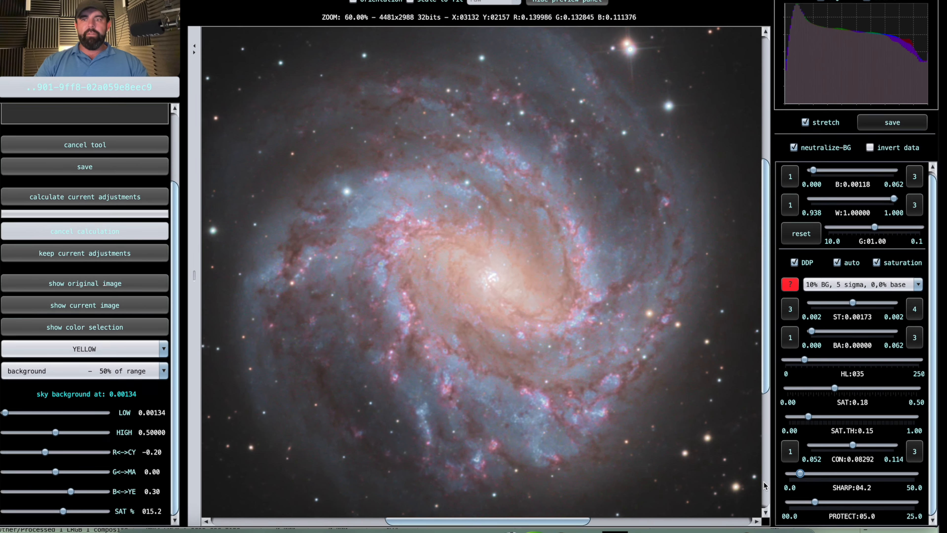
click(731, 458)
drag(800, 477, 838, 476)
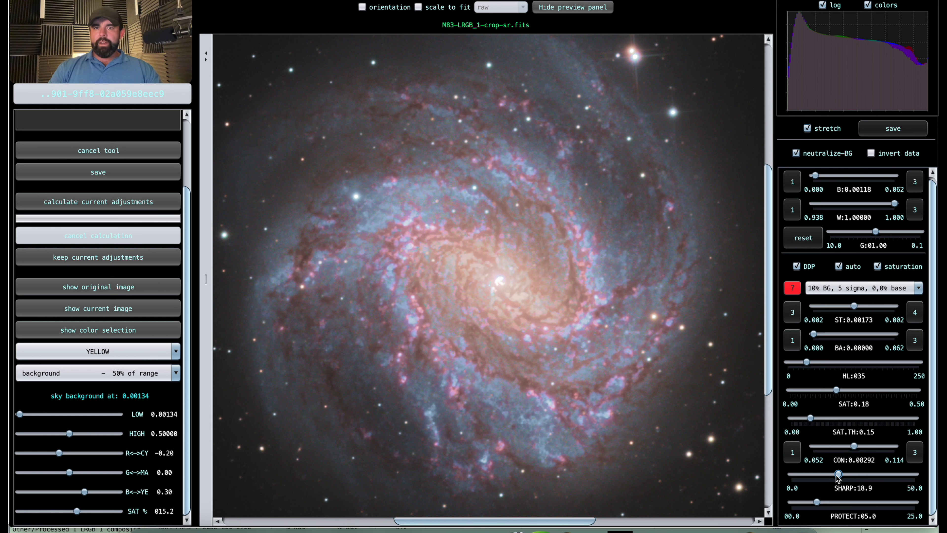
drag(836, 475, 798, 477)
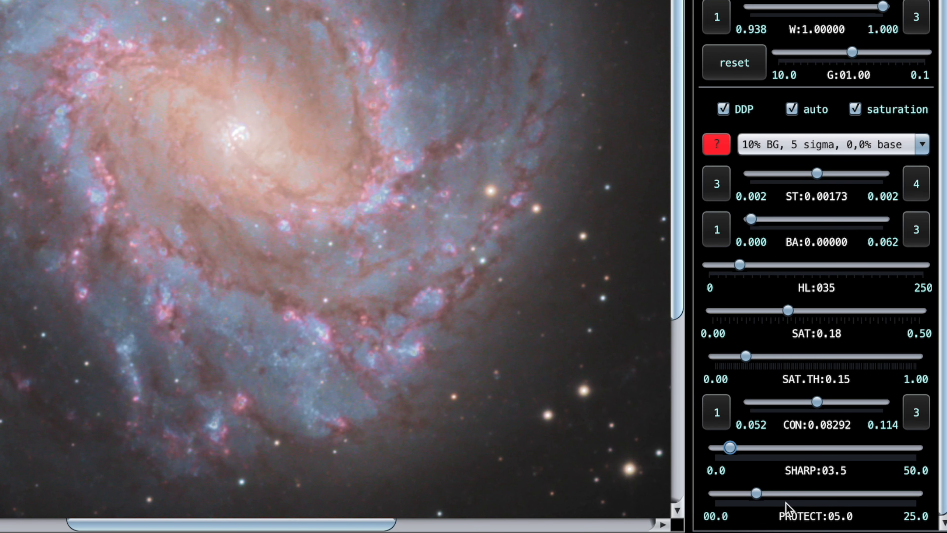
- Try sharpening protection (PROTECT) values of 3.5 and 0.0, set it to 1.6, and check the galaxy's details
drag(756, 493, 746, 494)
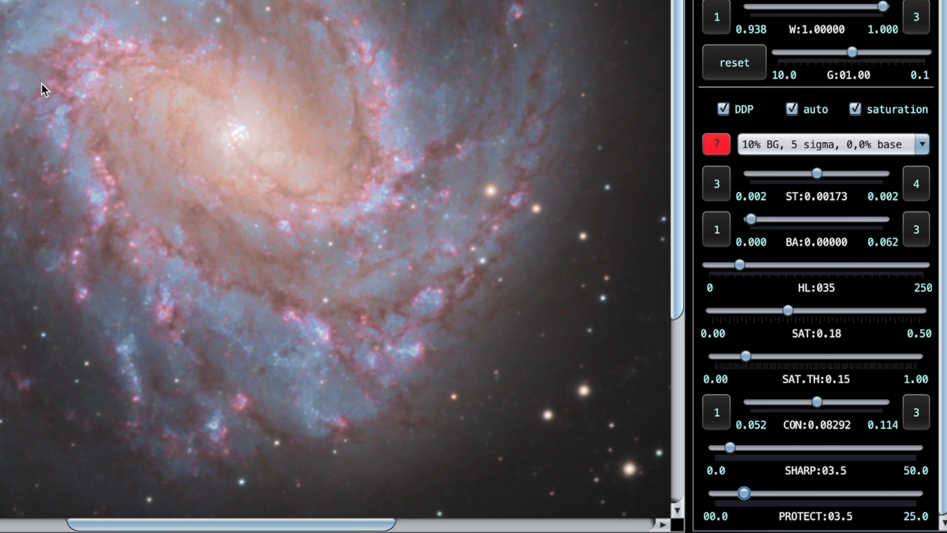
scroll(2, 2, up, 2)
drag(614, 228, 192, 81)
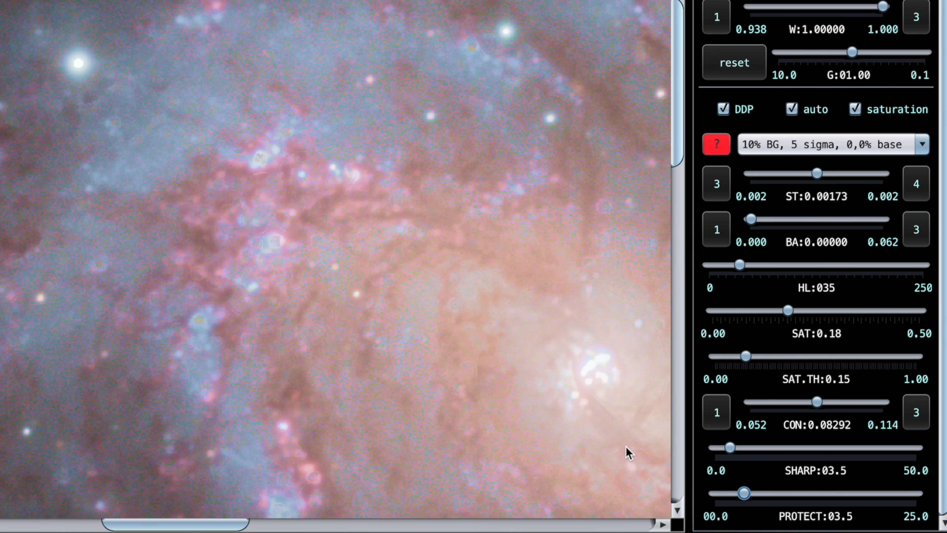
drag(744, 493, 641, 494)
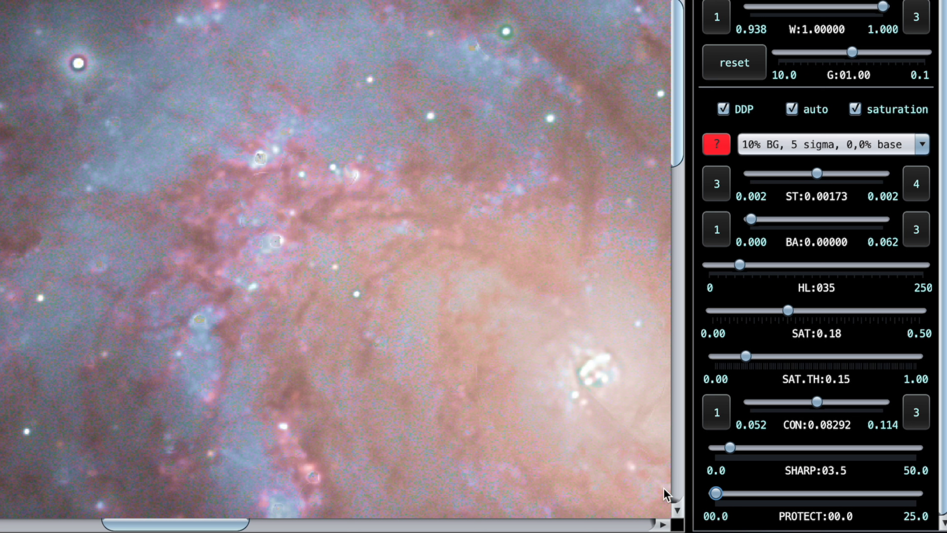
drag(717, 495, 734, 498)
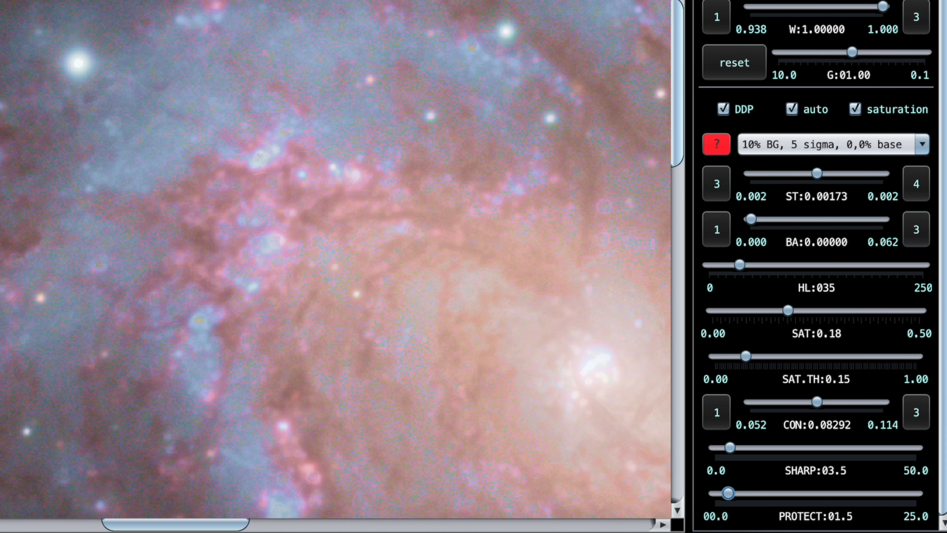
drag(389, 150, 11, 291)
drag(415, 89, 81, 328)
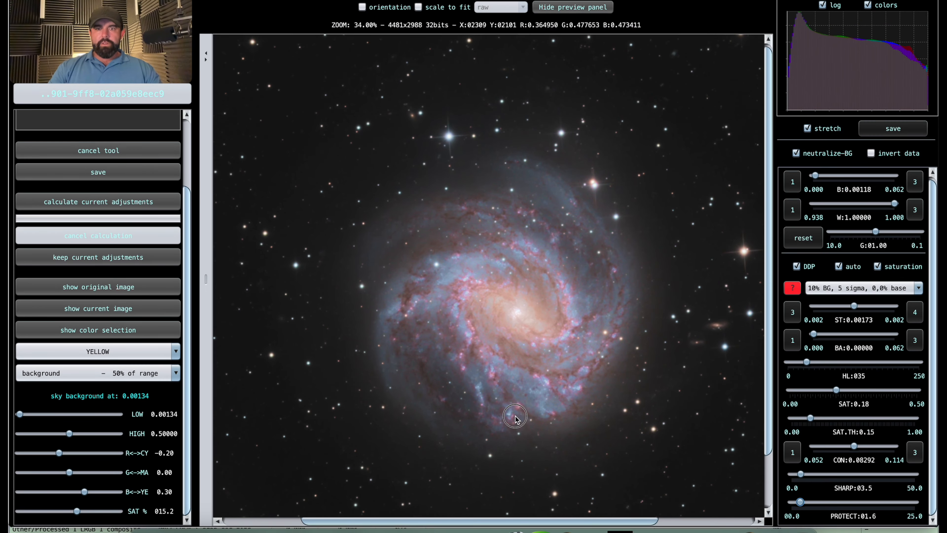
- Fine-tune sharpening (SHARP) to 5.3 and protection (PROTECT) to 1.8, and check the whole galaxy
scroll(518, 432, up, 2)
drag(504, 433, 508, 450)
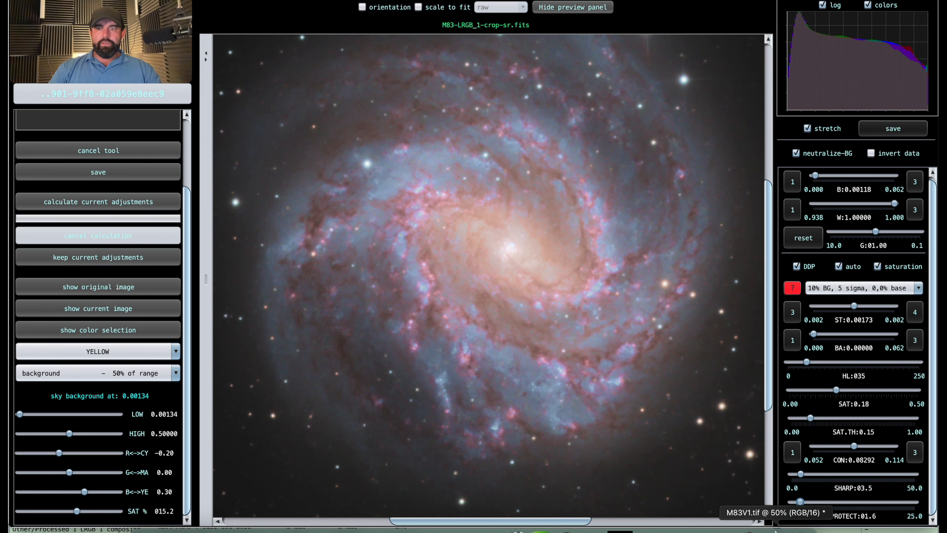
drag(802, 473, 804, 474)
scroll(571, 394, down, 1)
scroll(571, 394, up, 2)
drag(401, 329, 460, 416)
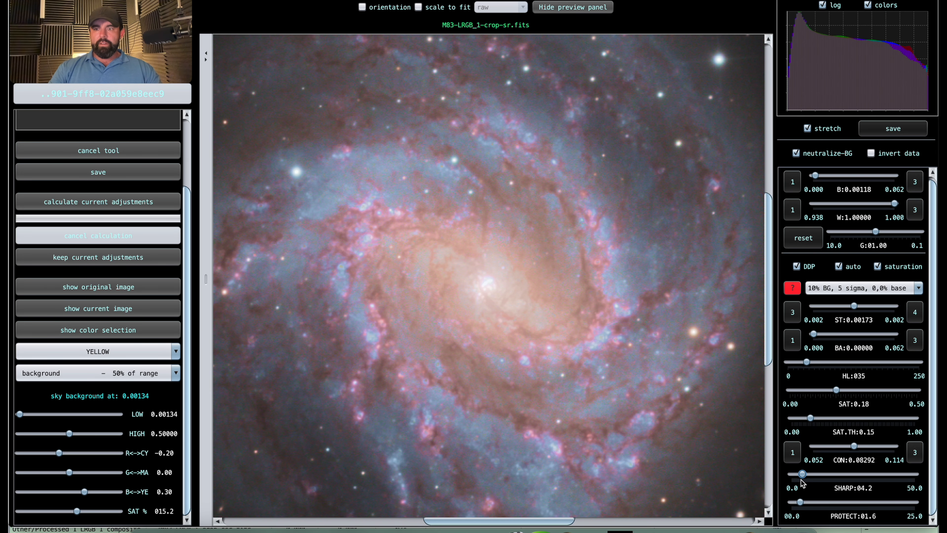
drag(802, 474, 805, 474)
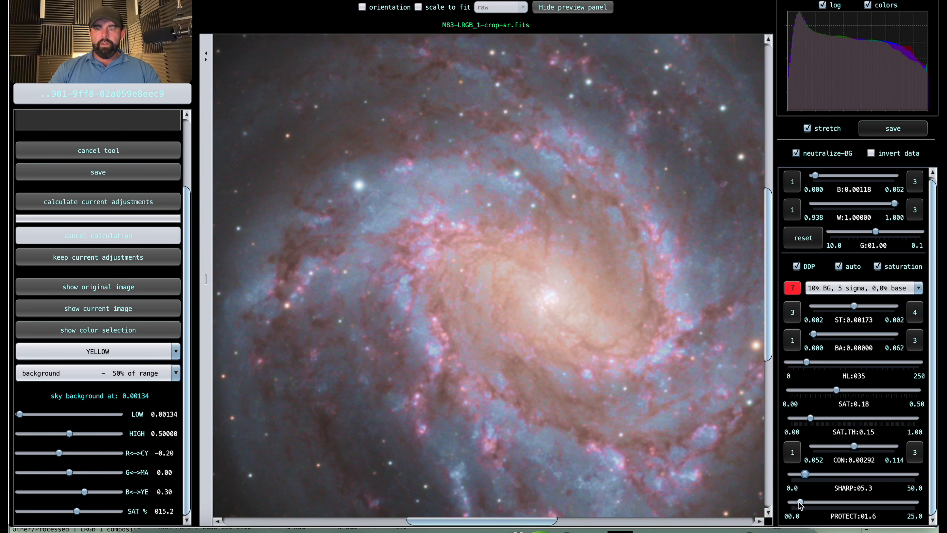
drag(799, 504, 800, 502)
scroll(350, 287, up, 3)
scroll(392, 310, down, 6)
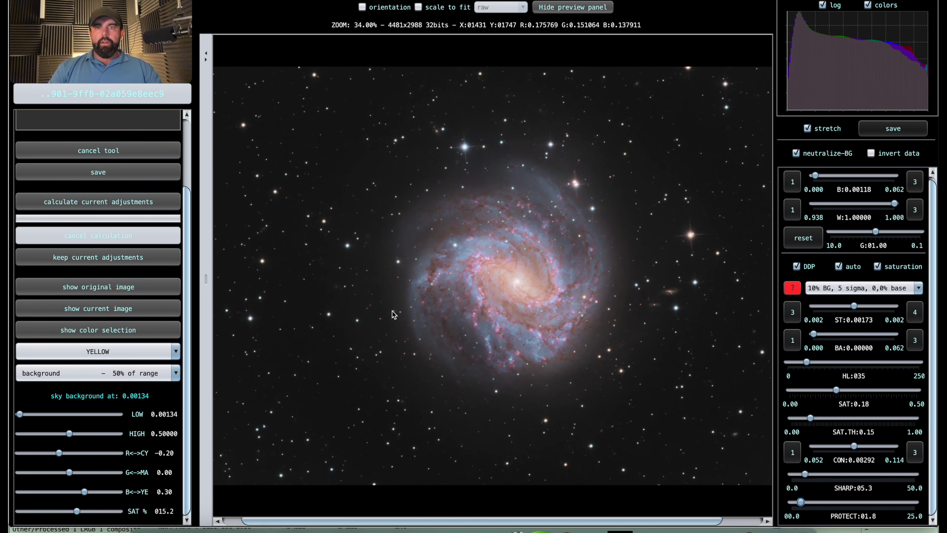
- Return to AstroPixelProcessor and save the color-adjusted image as a 32-bit floats FITS file named M83-LRGB_1-crop-sr-SC
scroll(394, 314, down, 2)
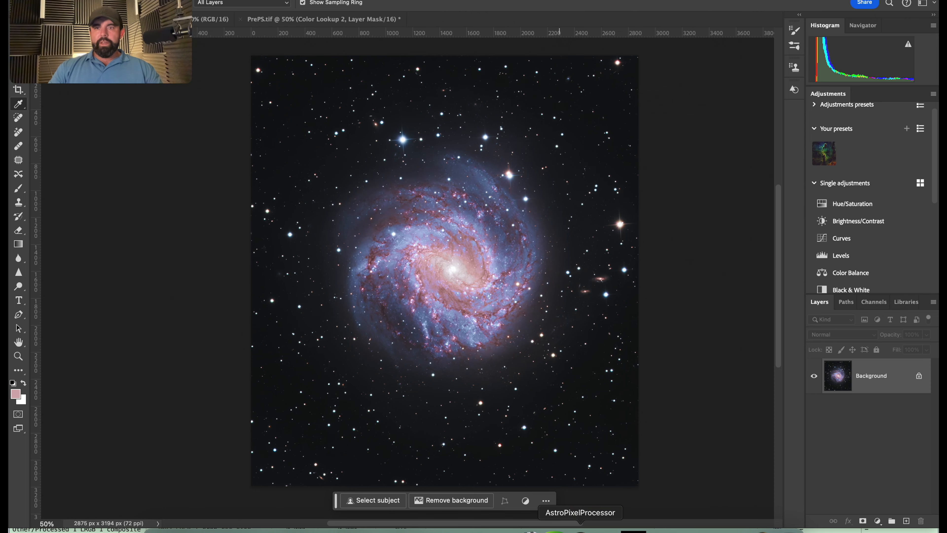
click(581, 530)
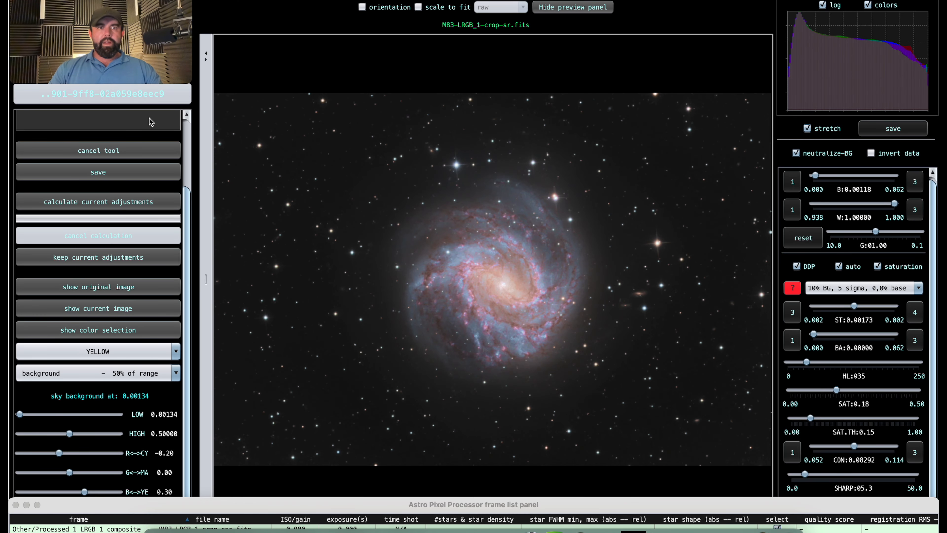
click(112, 173)
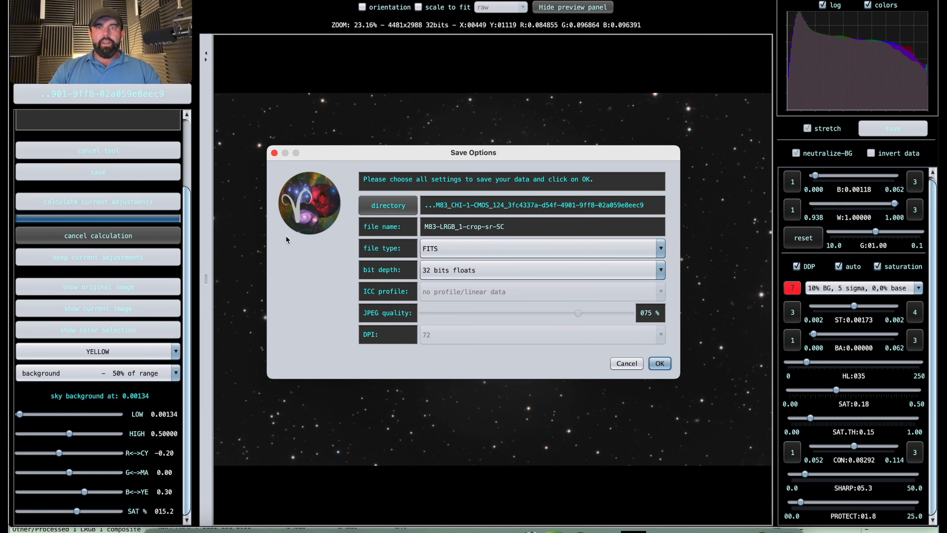
click(659, 363)
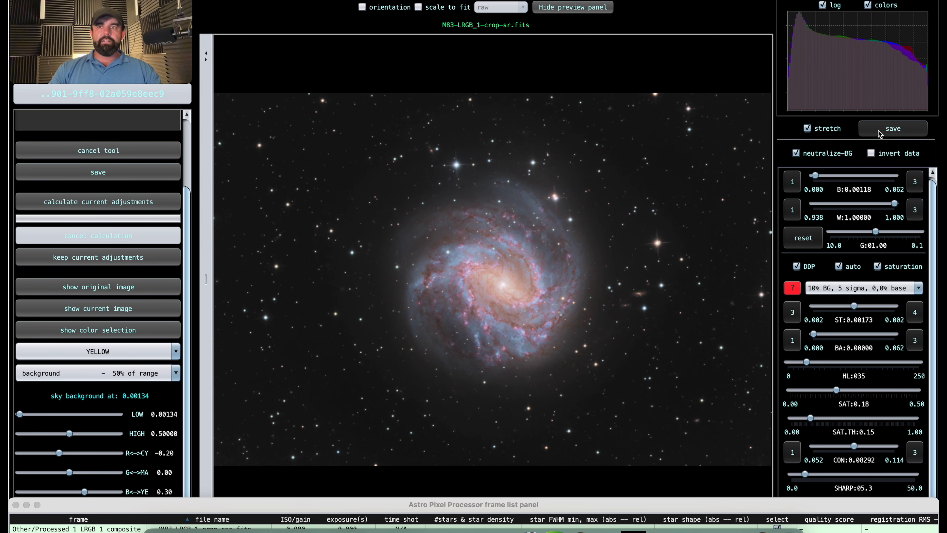
- Save the stretched image as M83-LRGB_1-crop-sr-St in 16-bit integer TIFF format with the sRGB v2 Legacy profile and 72 DPI
click(809, 129)
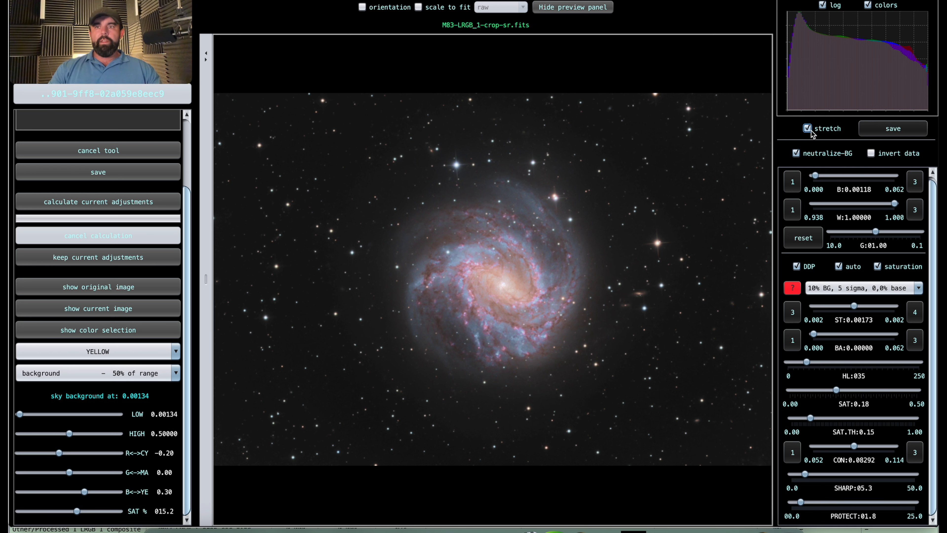
click(901, 129)
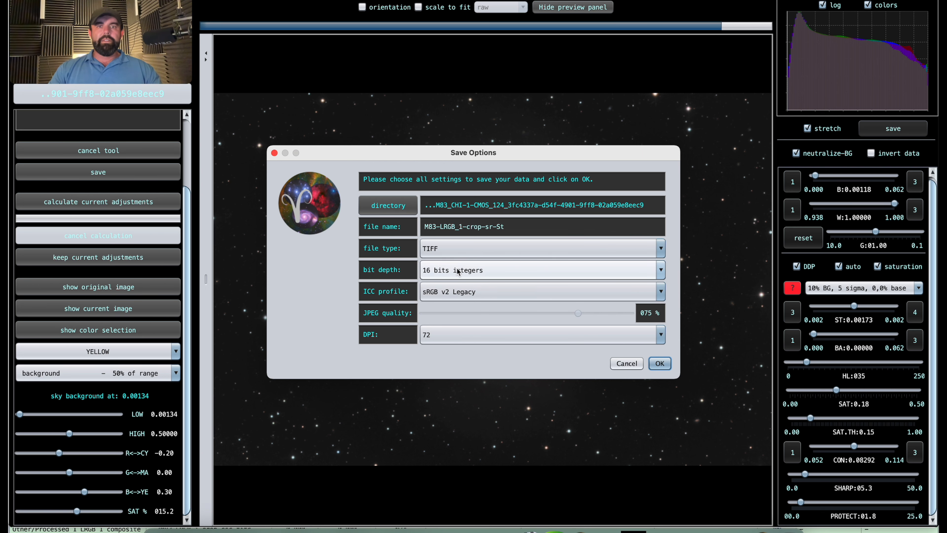
click(659, 363)
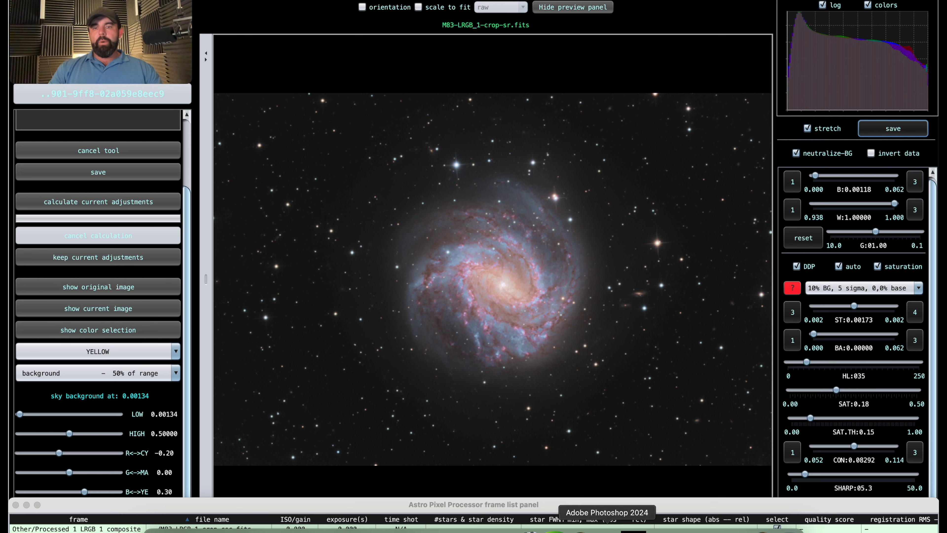
- Switch to Photoshop and open M83-LRGB_1-crop-sr-St.tiff from the M83_CHI-1-CMOS subfolder of M83 Galaxy on the WDBlack drive
click(607, 529)
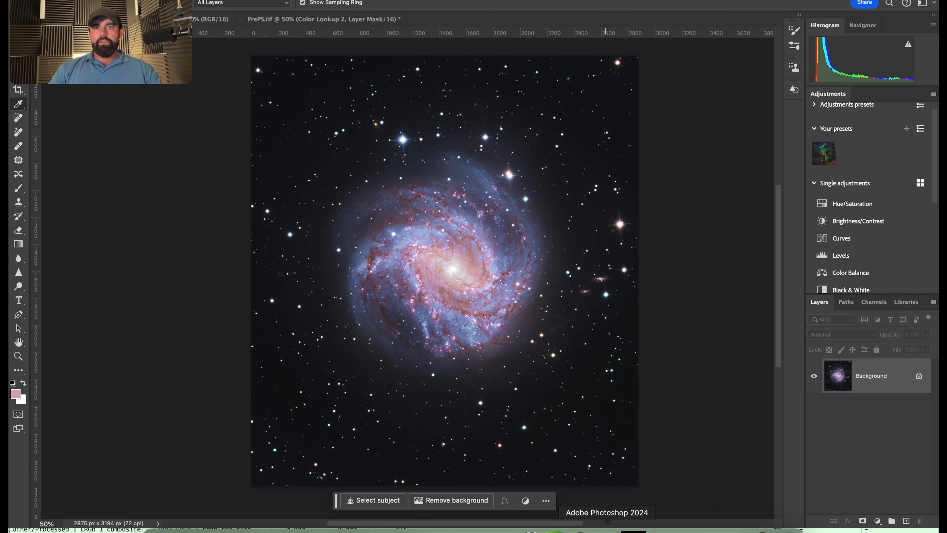
click(111, 1)
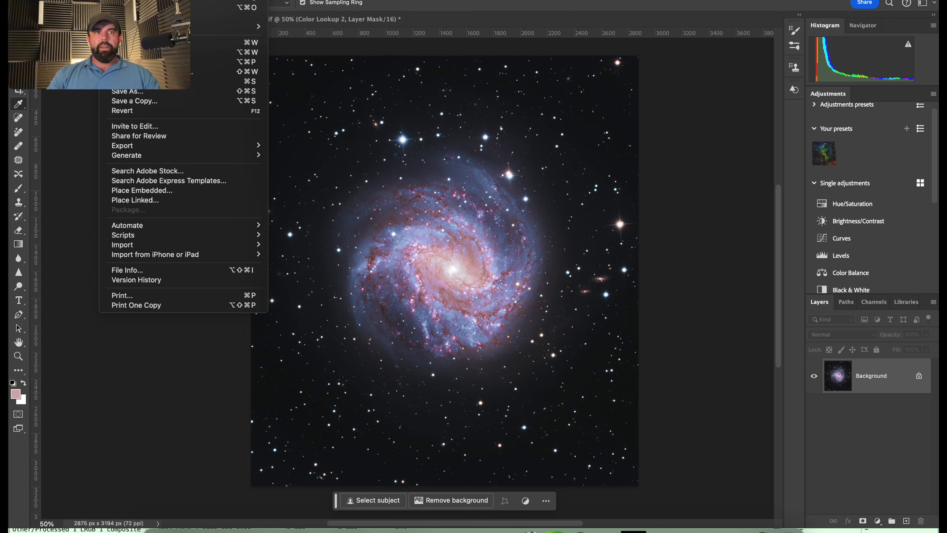
click(127, 8)
click(111, 1)
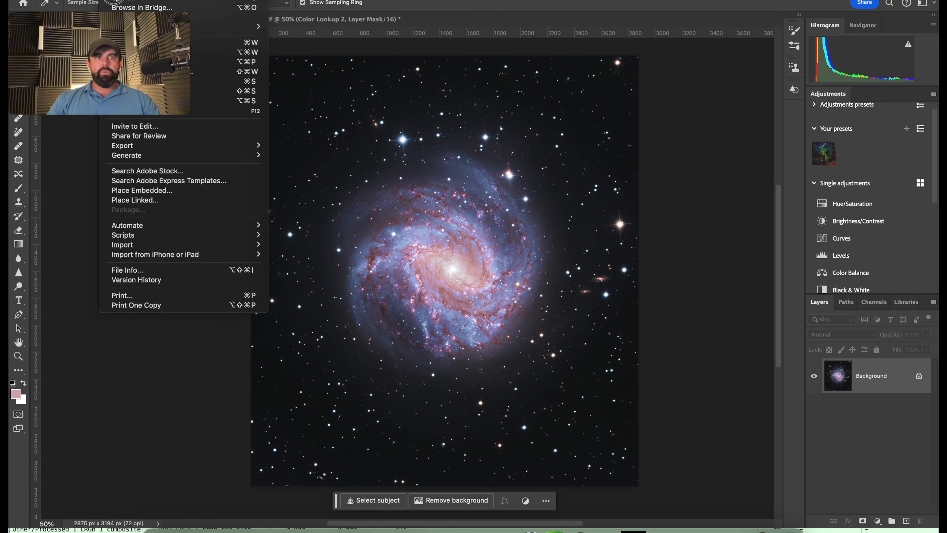
click(126, 2)
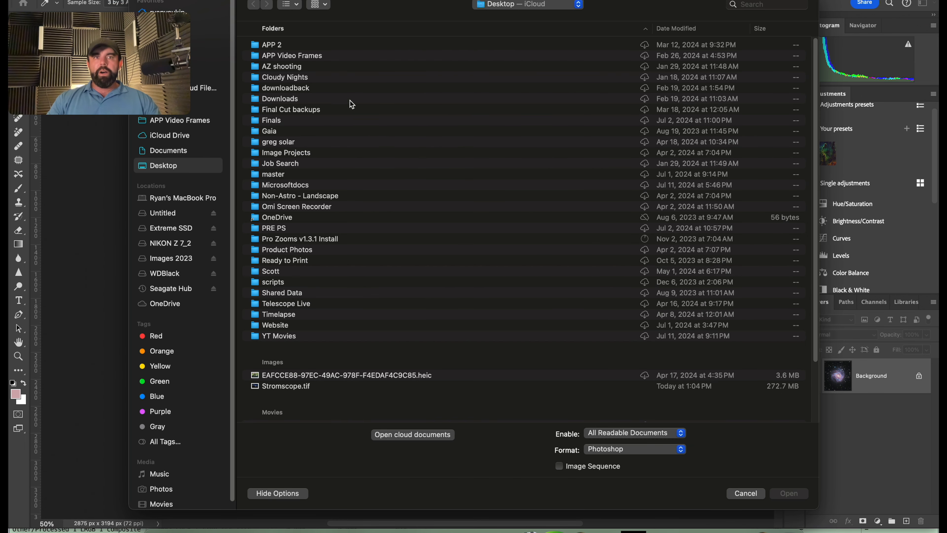
scroll(373, 165, down, 5)
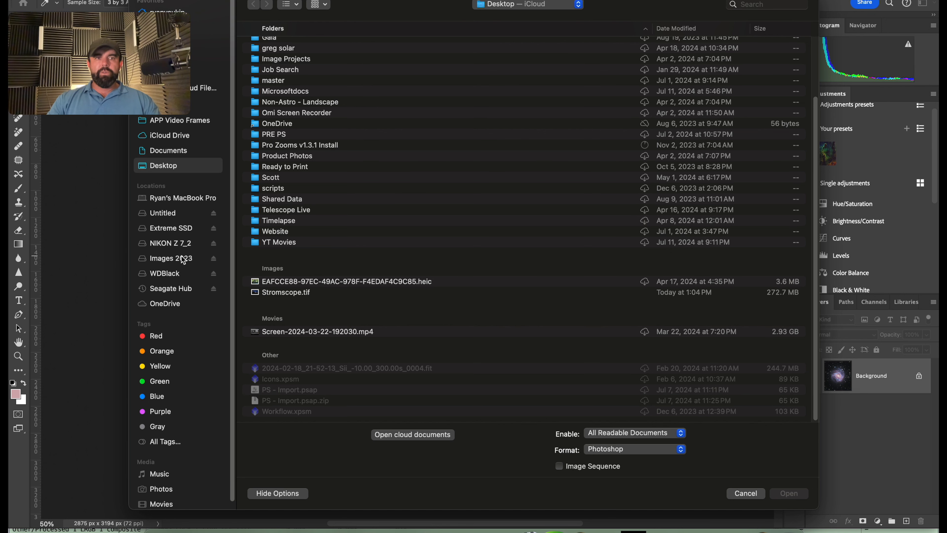
click(178, 274)
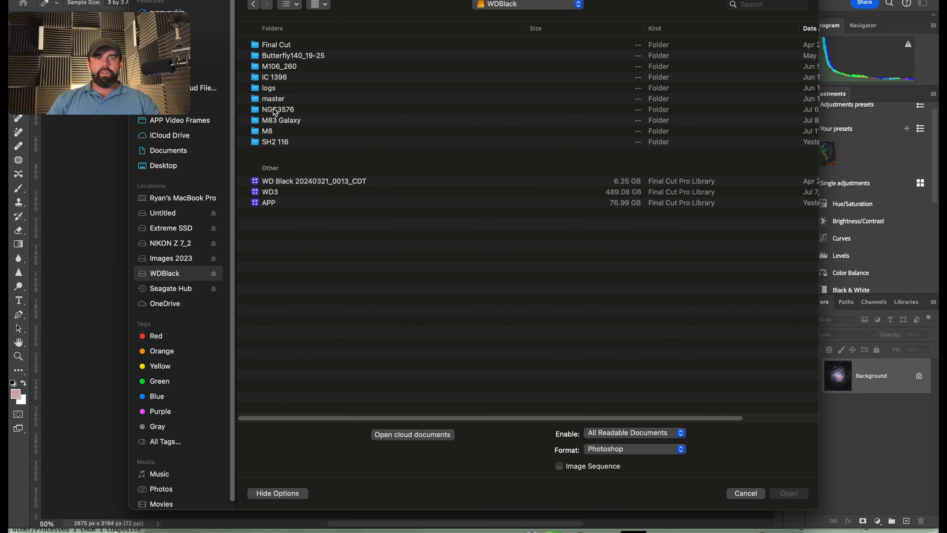
click(274, 122)
double_click(274, 121)
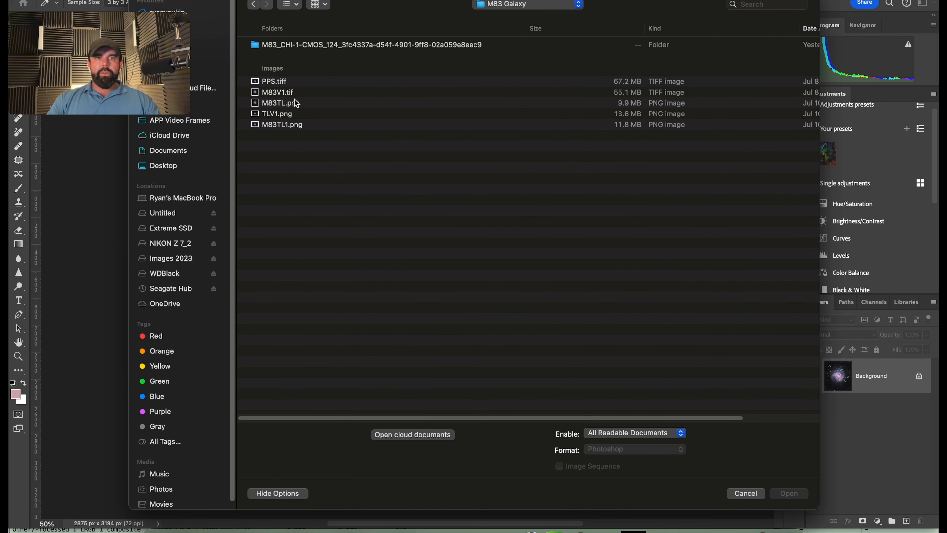
double_click(295, 45)
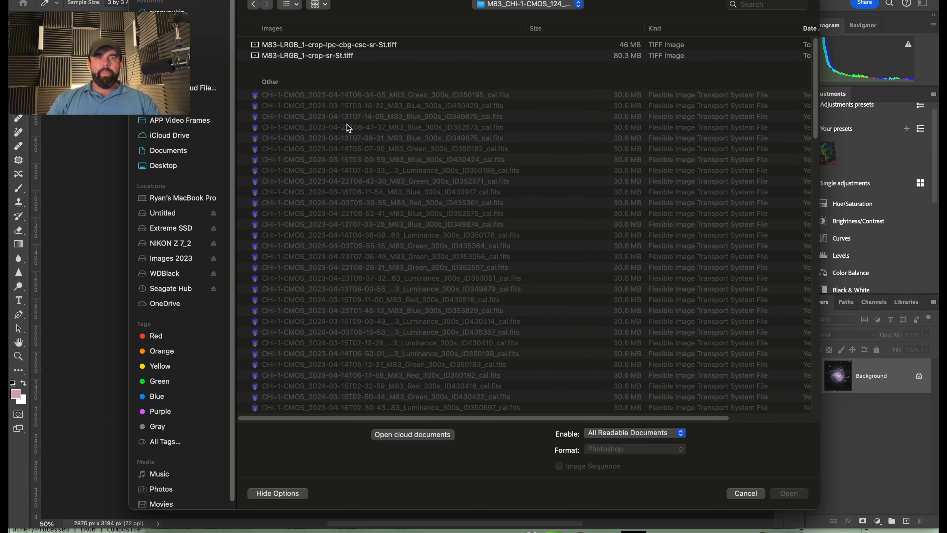
double_click(310, 56)
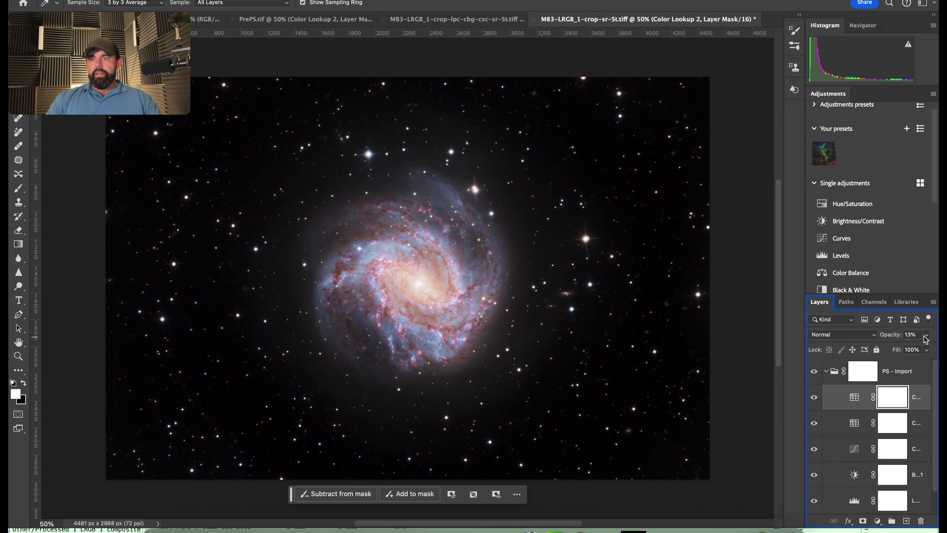
- Set the PS - Import group's opacity to 61%, compare the image with the group hidden and shown, and fine-tune the opacity
click(887, 376)
click(926, 334)
drag(903, 349, 908, 353)
click(814, 373)
click(814, 373)
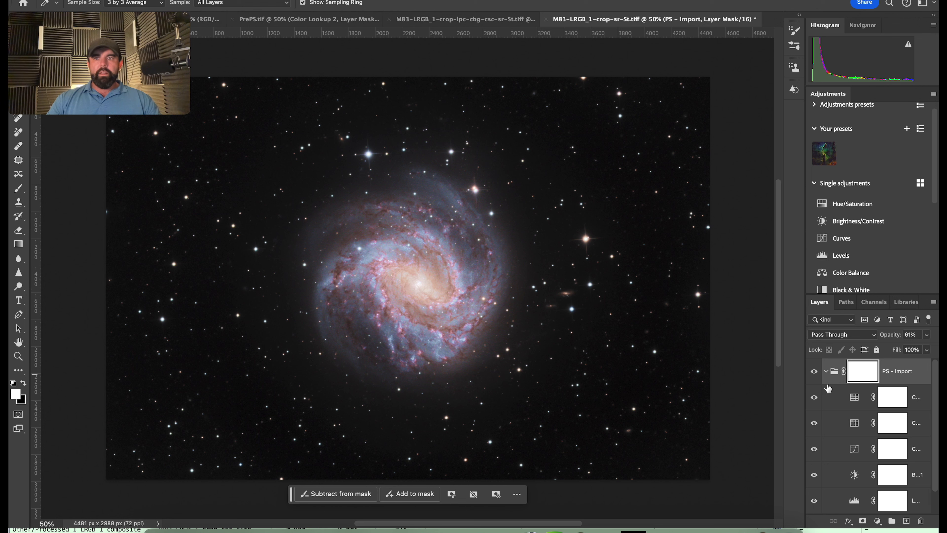
click(924, 335)
drag(913, 352, 914, 352)
- Add a Hue/Saturation adjustment with slightly raised saturation and a Levels adjustment with the midtones set to 0.92
click(846, 210)
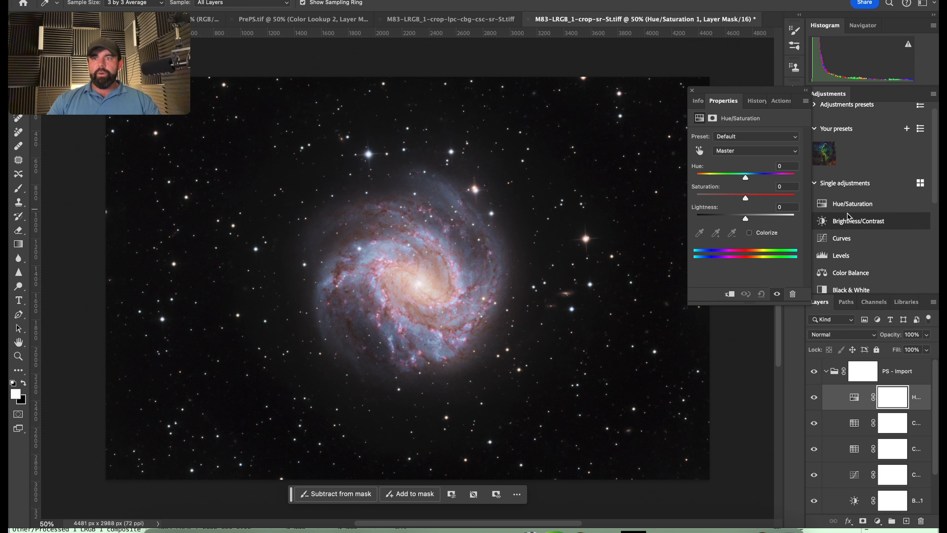
drag(745, 198, 752, 201)
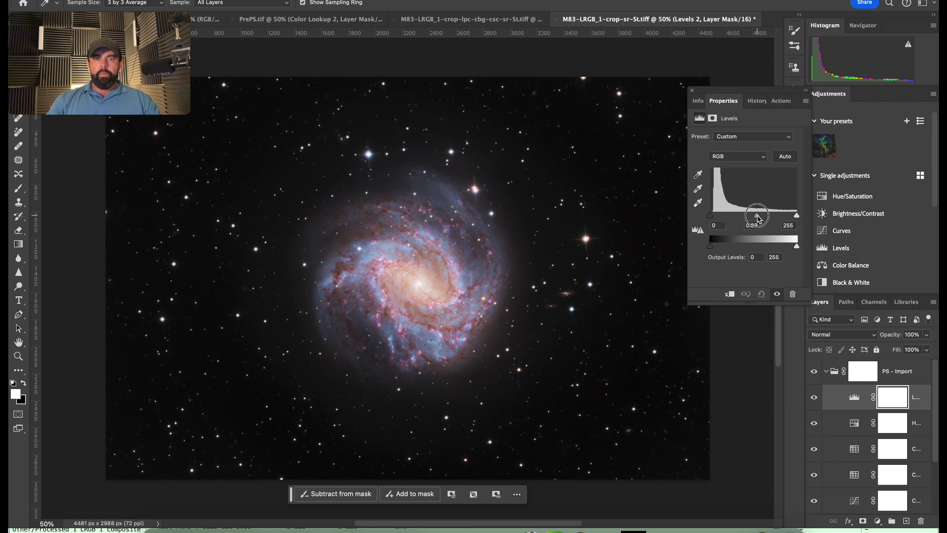
drag(758, 219, 758, 219)
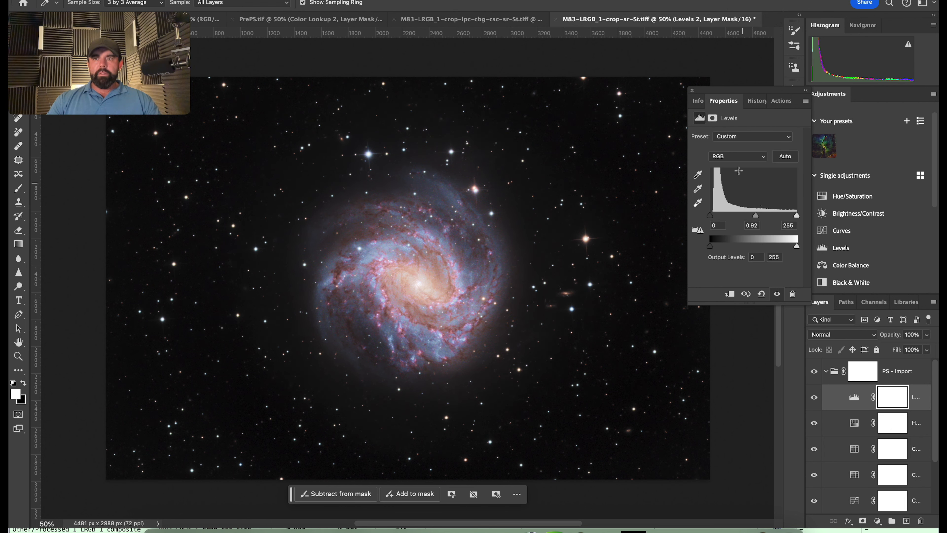
click(693, 90)
- Add a Color Balance adjustment for the midtones with Cyan-Red -4, Magenta-Green -1 and Yellow-Blue +7
scroll(850, 217, down, 1)
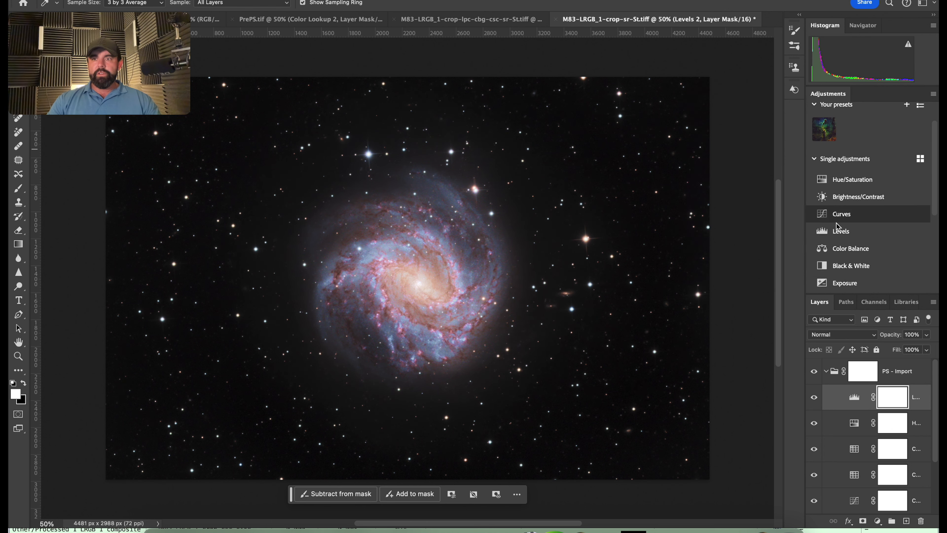
click(846, 249)
drag(732, 162, 734, 201)
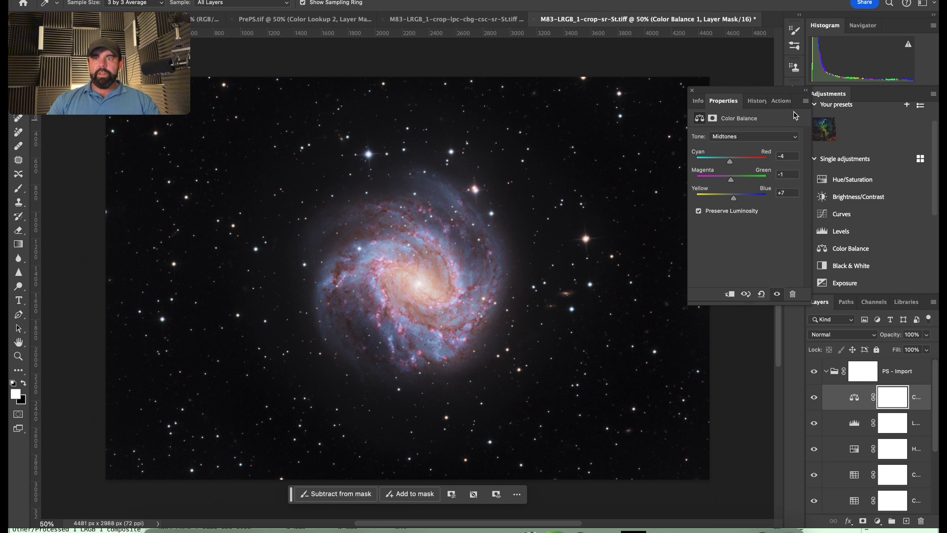
click(692, 90)
- Add a Selective Color adjustment and set the Reds to Cyan -27% and Magenta about +10%
scroll(833, 224, down, 5)
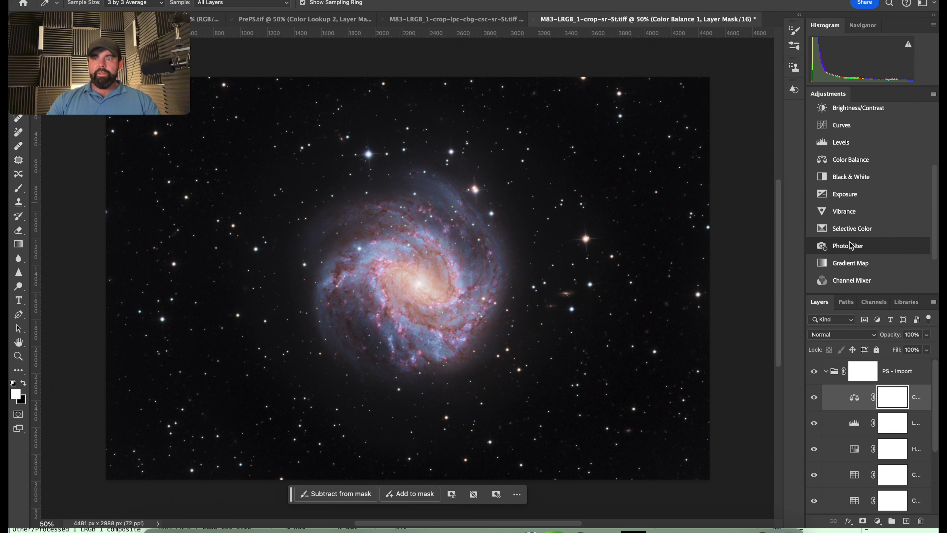
click(846, 230)
click(757, 149)
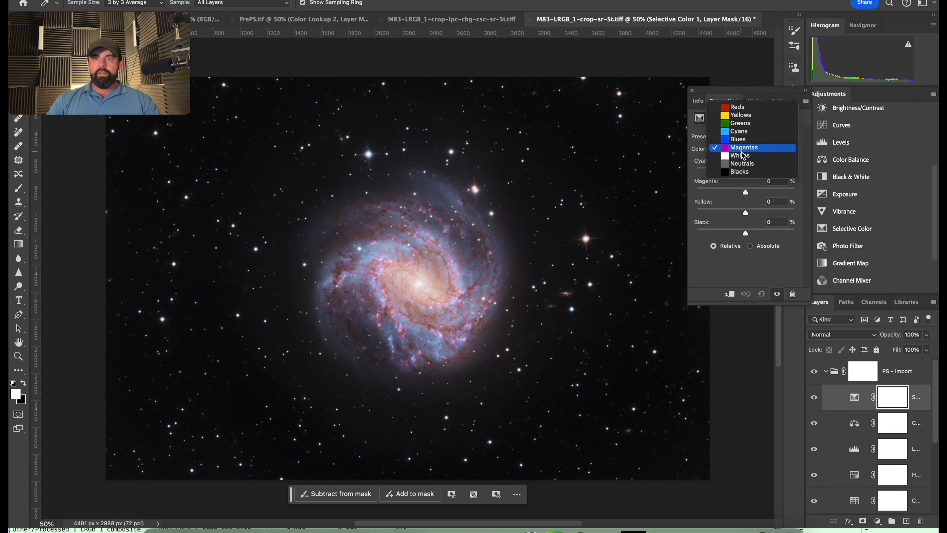
click(735, 100)
drag(747, 174, 544, 203)
drag(706, 174, 749, 196)
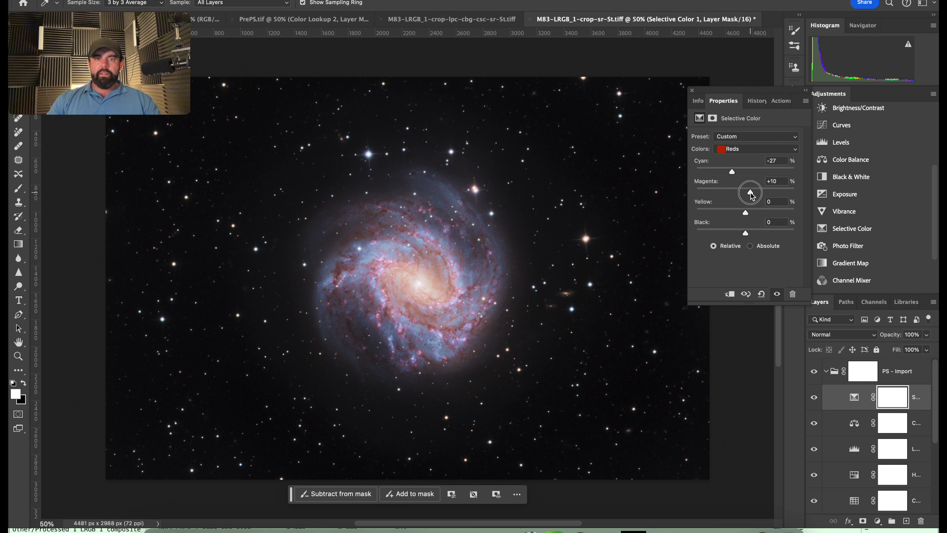
- Set the Selective Color values of the Blues to Cyan +10%, Magenta +5% and Yellow -70%
drag(740, 150, 750, 173)
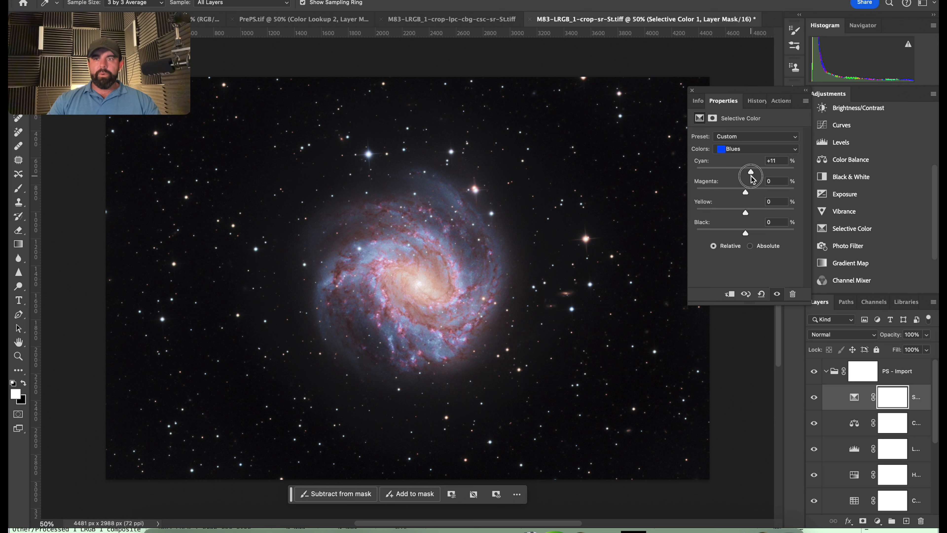
drag(746, 212, 712, 225)
mouse_move(745, 192)
mouse_down()
mouse_move(796, 193)
mouse_move(575, 194)
mouse_move(749, 200)
mouse_up()
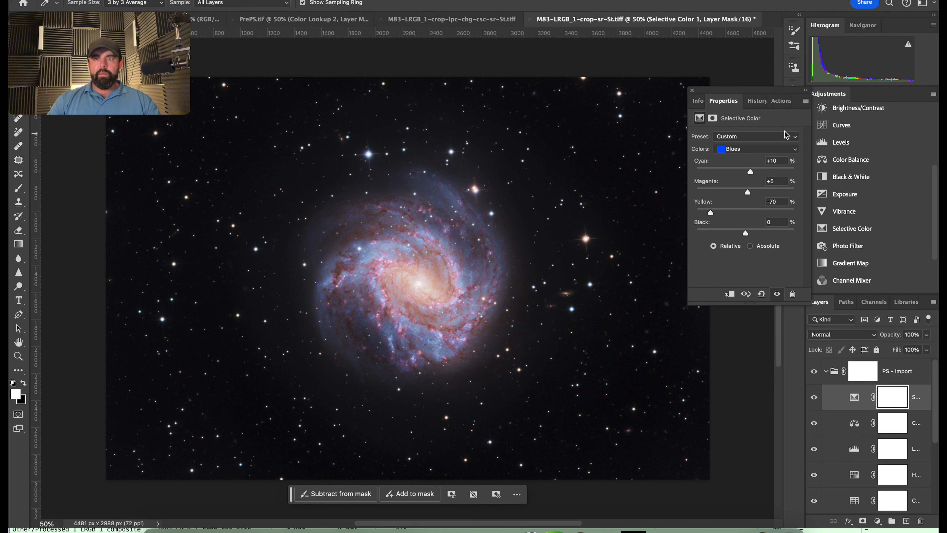
- Set the Selective Color values of the Cyans to Cyan +30%, Magenta -21% and Yellow -14%
click(781, 148)
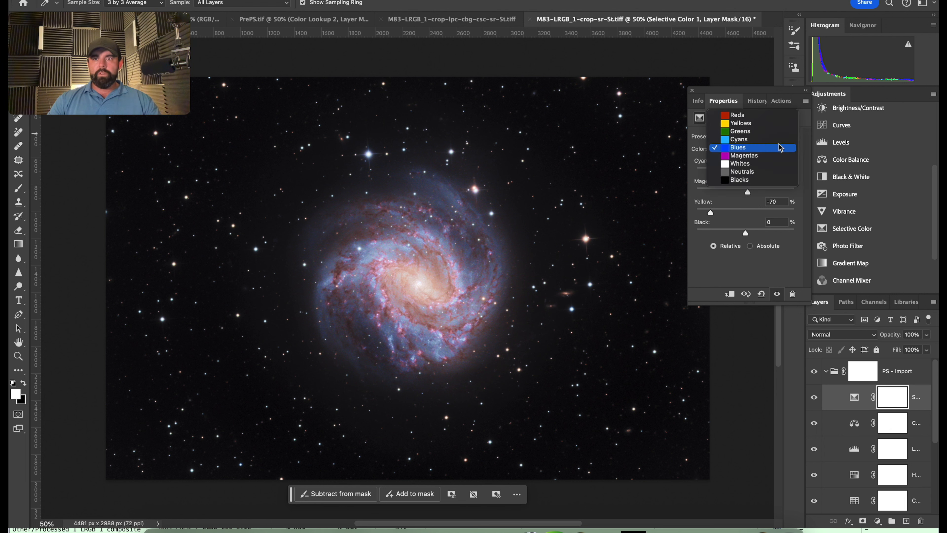
click(764, 139)
mouse_move(747, 173)
mouse_down()
mouse_move(826, 172)
mouse_move(760, 172)
mouse_up()
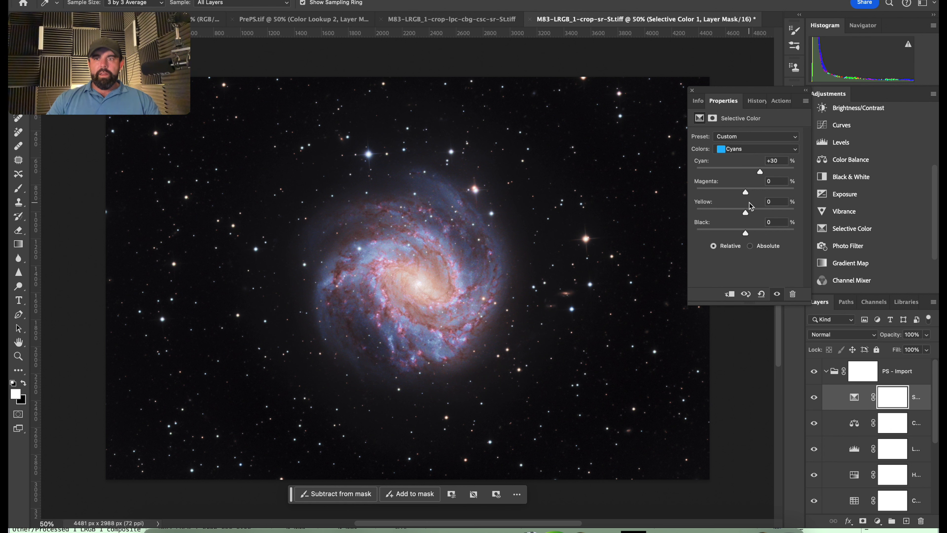
mouse_move(747, 215)
mouse_down()
mouse_move(649, 214)
mouse_move(741, 218)
mouse_move(737, 192)
mouse_move(692, 195)
mouse_move(738, 199)
mouse_up()
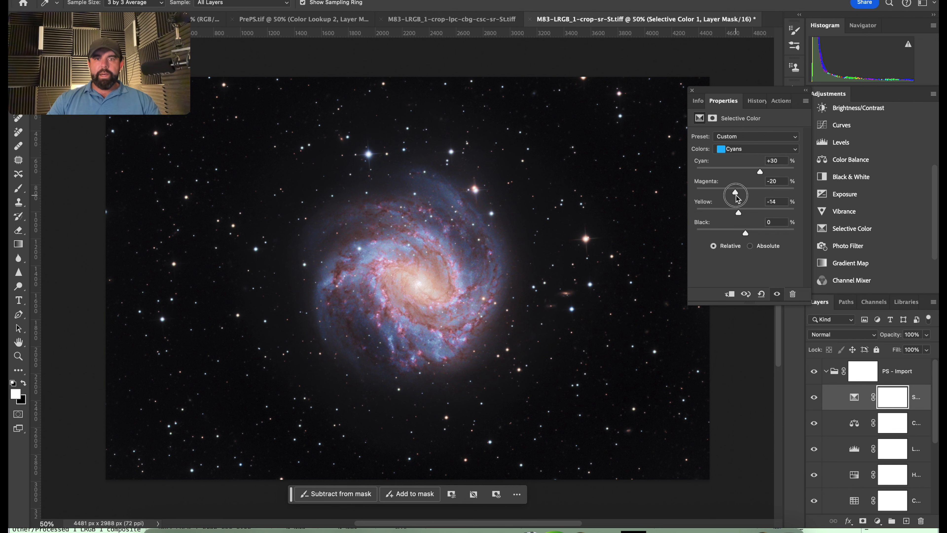
- Compare the image with the PS - Import group hidden and shown, and inspect the galaxy's colors and details at 100%
click(814, 372)
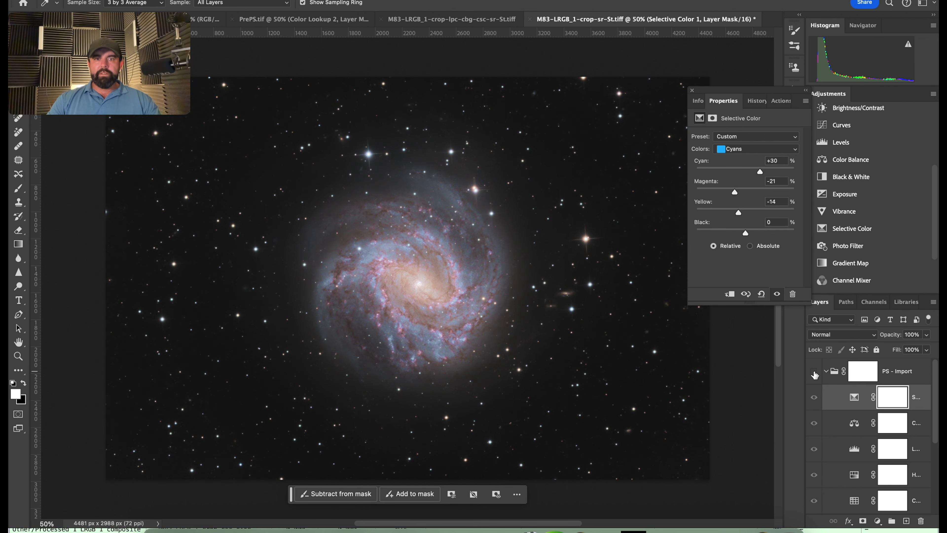
click(815, 373)
scroll(887, 389, down, 1)
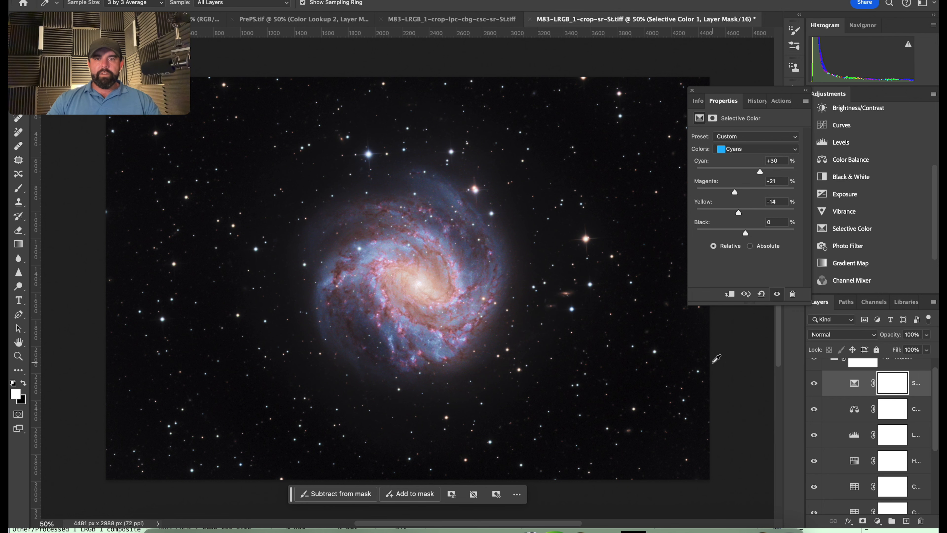
key(super+1)
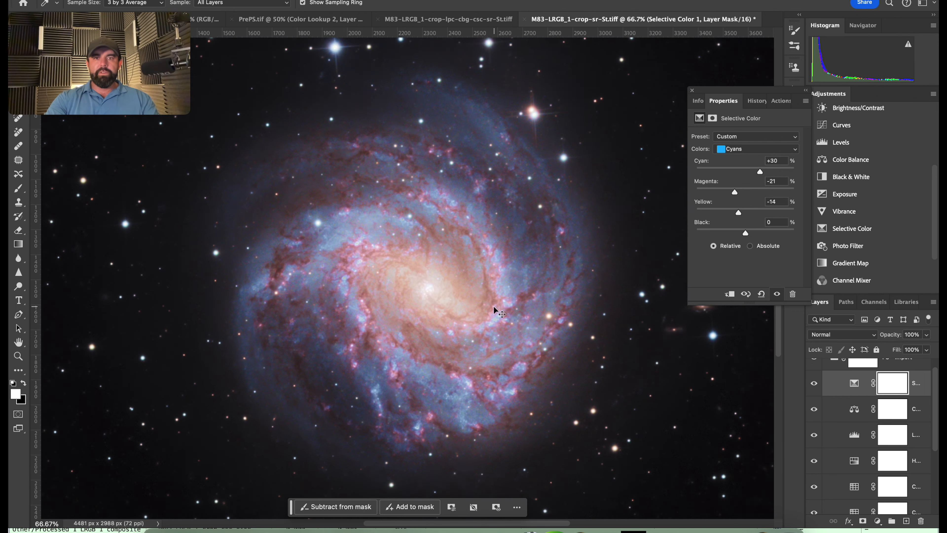
click(817, 388)
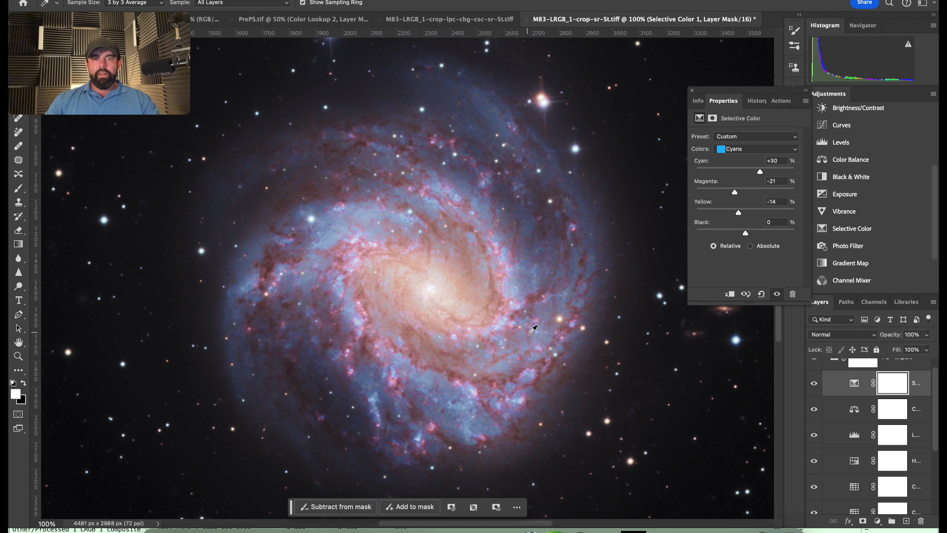
click(692, 90)
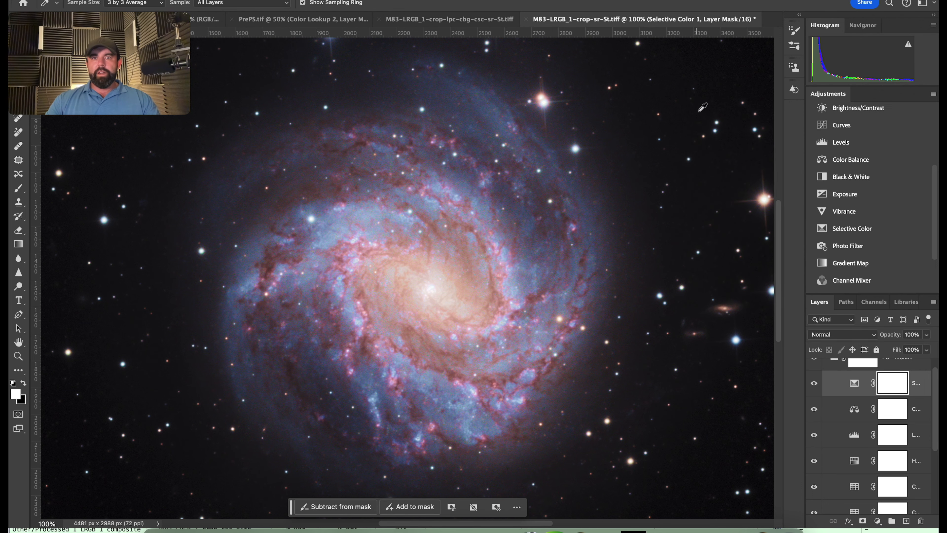
- Merge the PS - Import group and all its adjustment layers with the Background into a single layer
drag(905, 390, 900, 364)
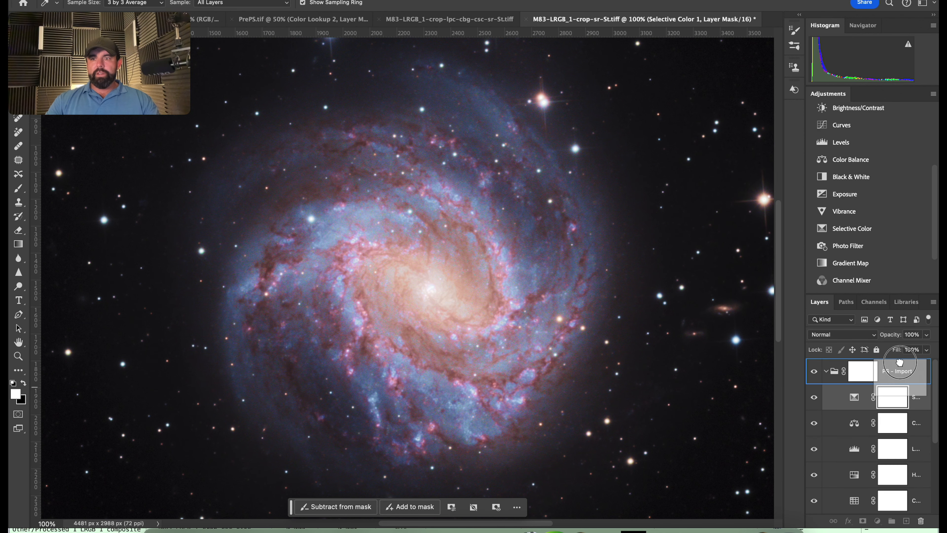
key(super+minus)
click(902, 369)
scroll(906, 418, down, 5)
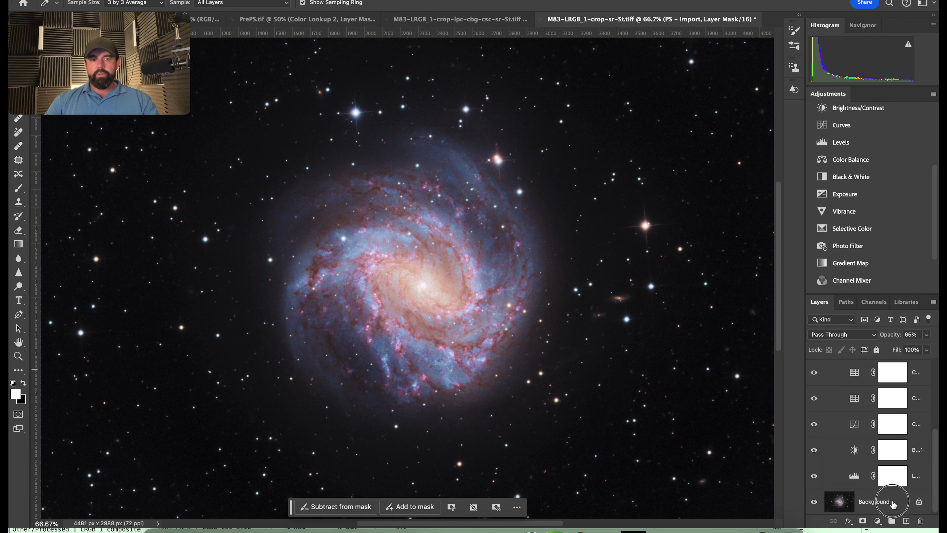
shift+click(893, 504)
key(super+e)
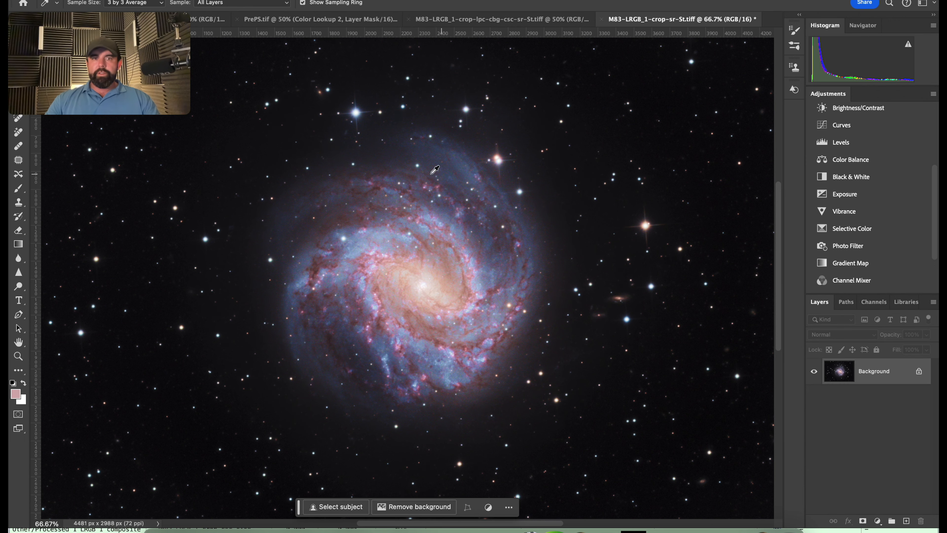
- Apply the Camera Raw Filter's Light adjustments: Contrast +3, Highlights -10, Shadows +8, Whites +18 and Blacks +6
click(279, 0)
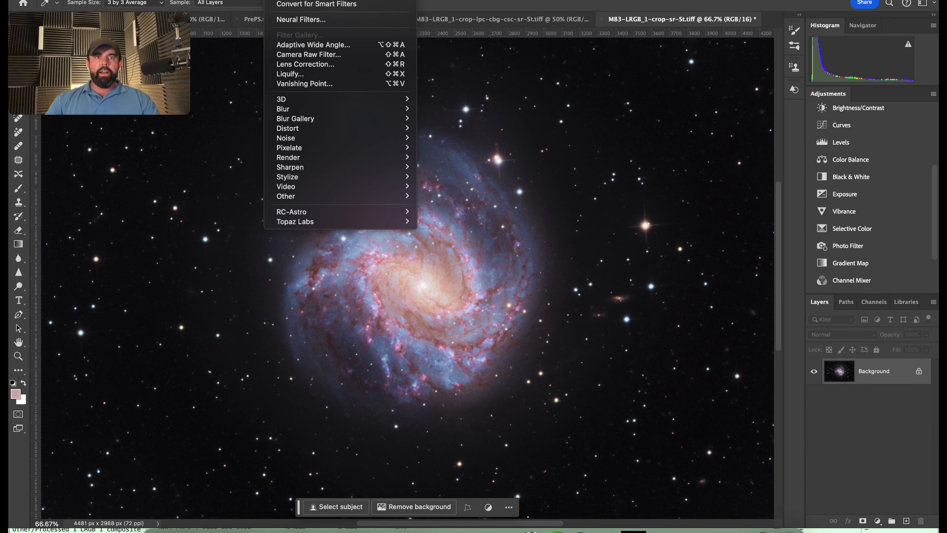
click(305, 54)
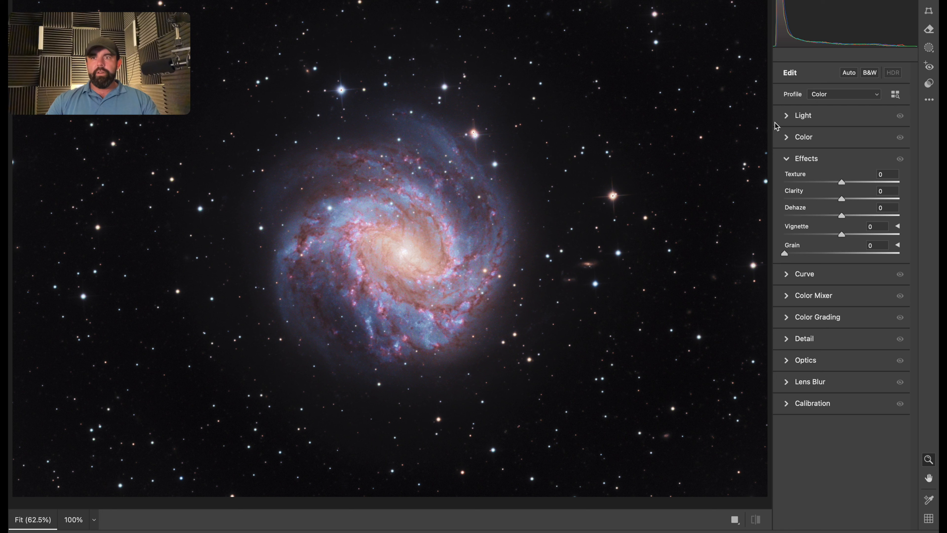
click(791, 115)
drag(843, 178, 846, 158)
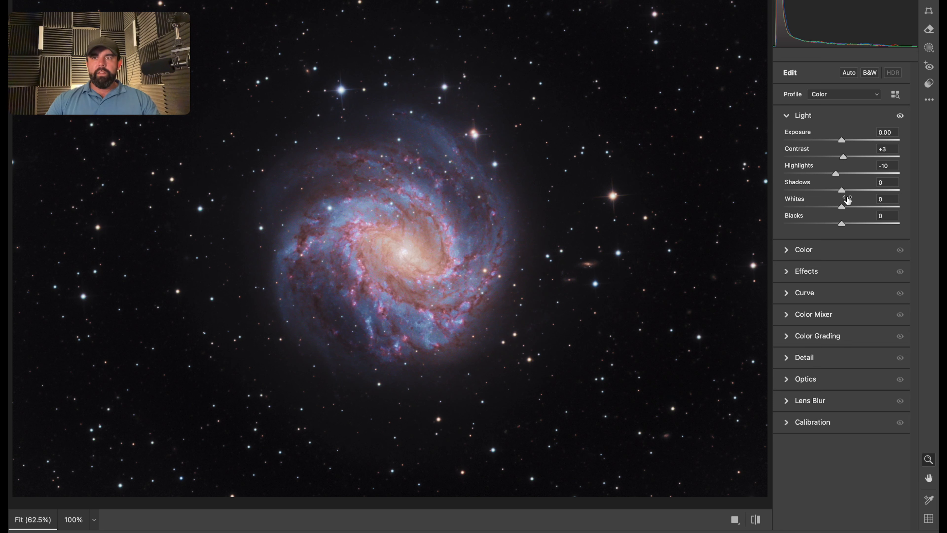
drag(850, 195, 846, 191)
mouse_move(841, 224)
mouse_down()
mouse_move(845, 206)
mouse_move(873, 211)
mouse_move(855, 213)
mouse_up()
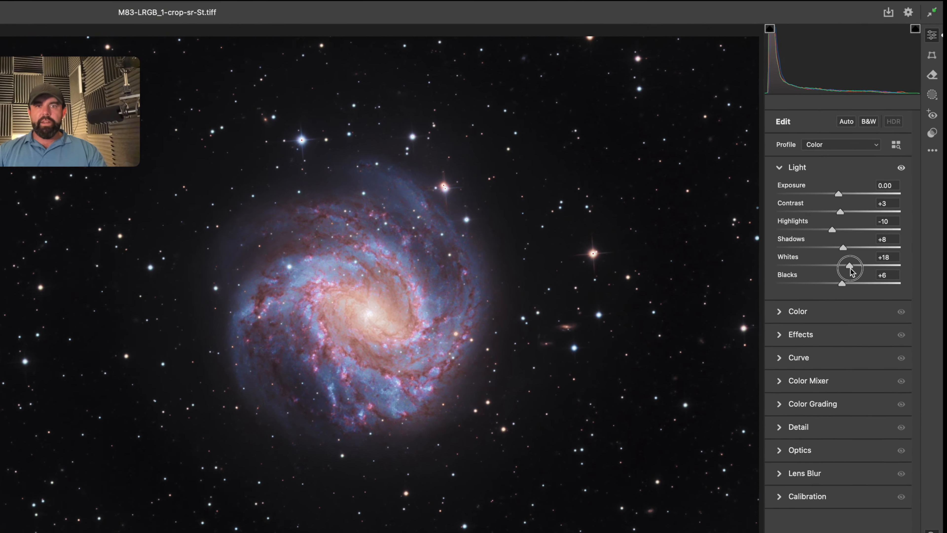
drag(850, 268, 850, 268)
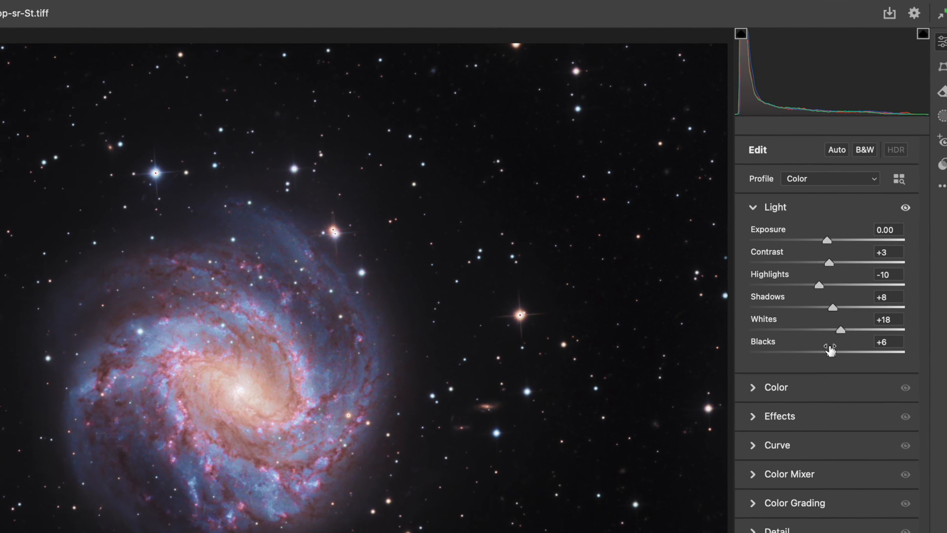
- Check the shadow clipping while adjusting Blacks to +5, and reduce the Whites slightly
drag(820, 421, 801, 420)
mouse_move(829, 288)
mouse_down()
mouse_move(795, 286)
mouse_move(818, 293)
mouse_up()
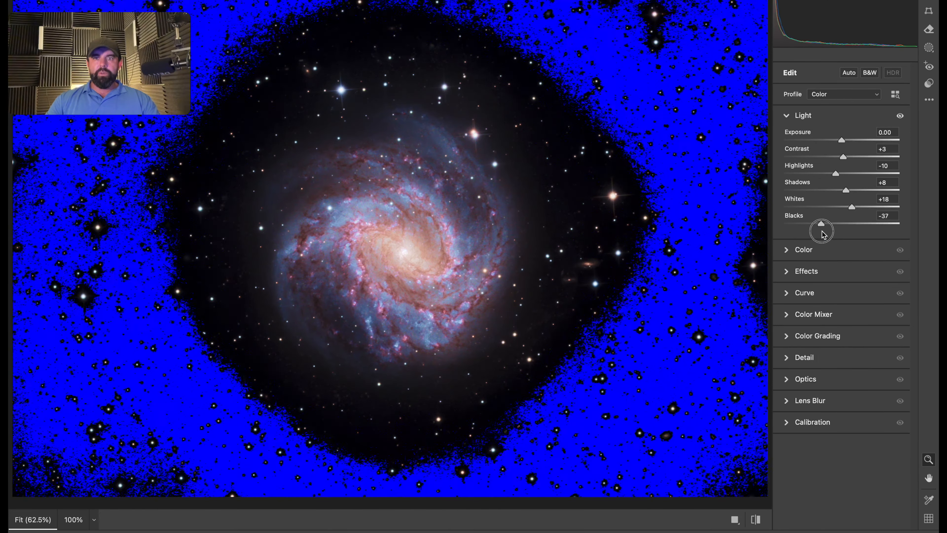
drag(823, 233, 844, 232)
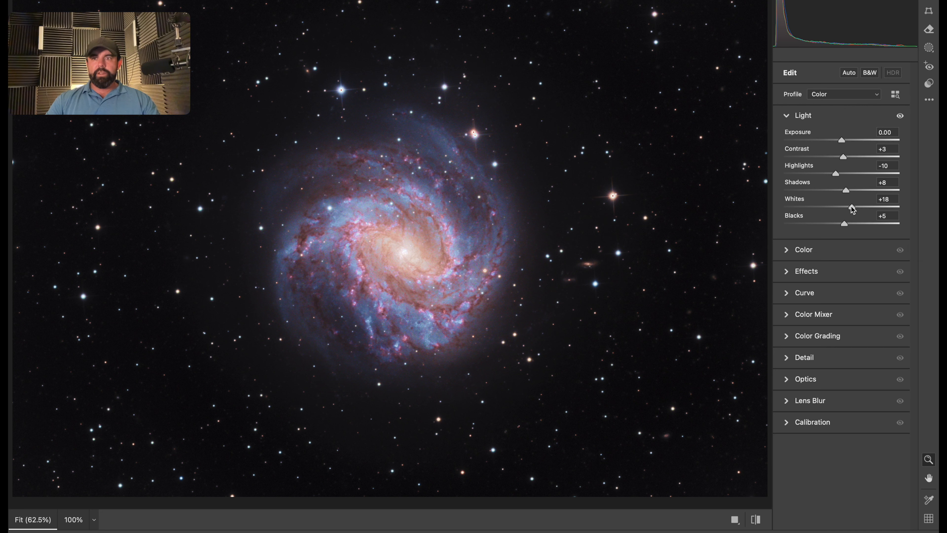
mouse_move(854, 210)
mouse_down()
mouse_move(837, 209)
mouse_move(861, 209)
mouse_move(847, 210)
mouse_up()
- Set the Camera Raw color Temperature to -6 and raise Vibrance to about +3
click(789, 250)
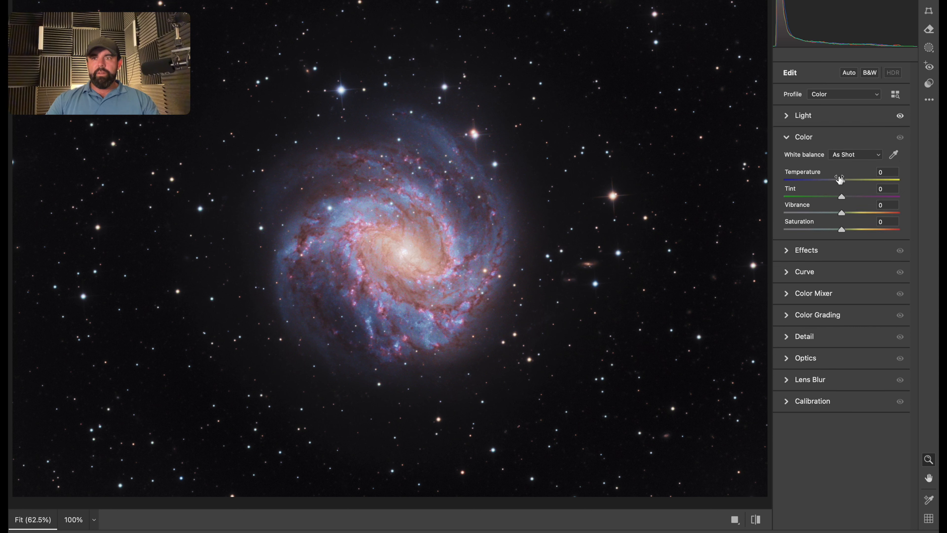
drag(843, 183, 844, 213)
click(844, 212)
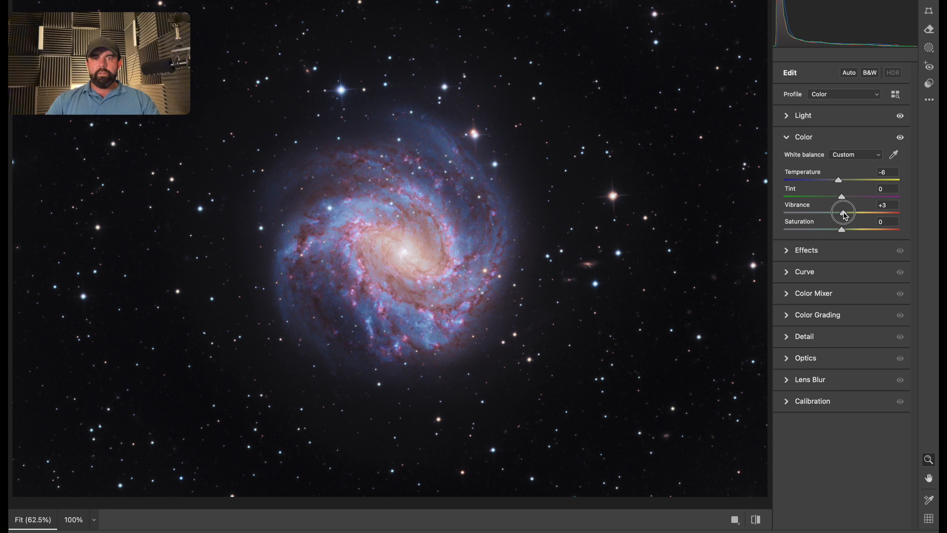
- Set the Camera Raw Clarity to about +5, leave the curve linear, and apply the filter
click(782, 253)
drag(844, 202, 848, 204)
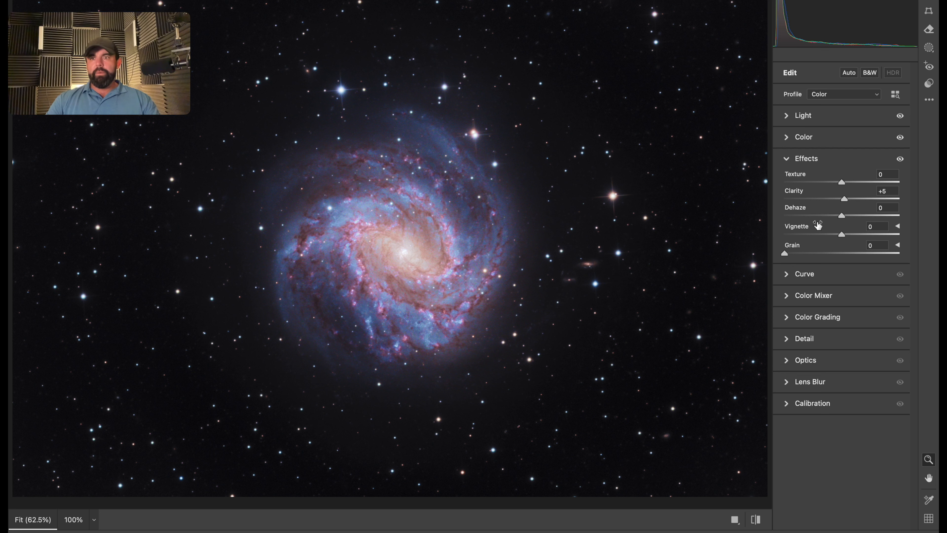
drag(842, 217, 841, 222)
click(826, 275)
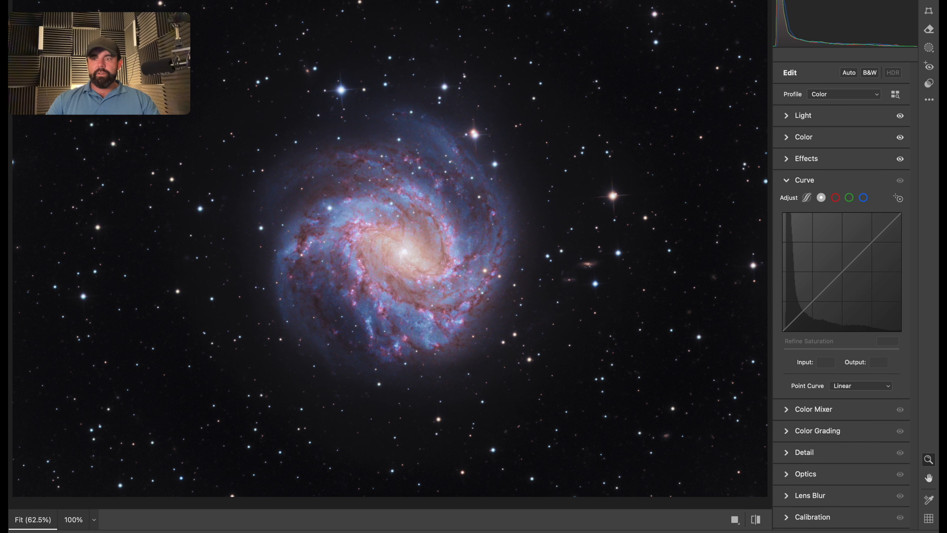
key(Return)
- Compare the edited galaxy with the earlier M83-LRGB_1-crop-lpc-cbg-csc-sr-St.tiff version and view the whole image
click(455, 20)
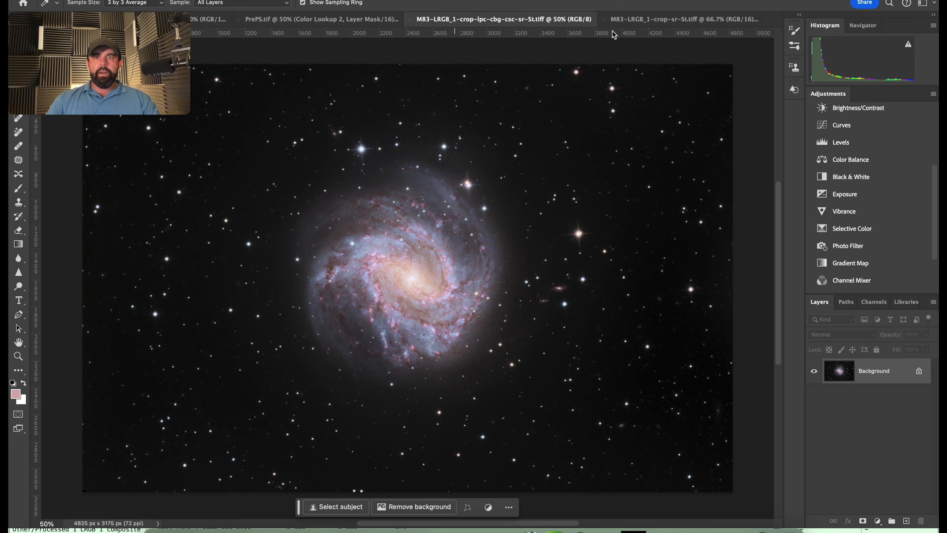
click(654, 20)
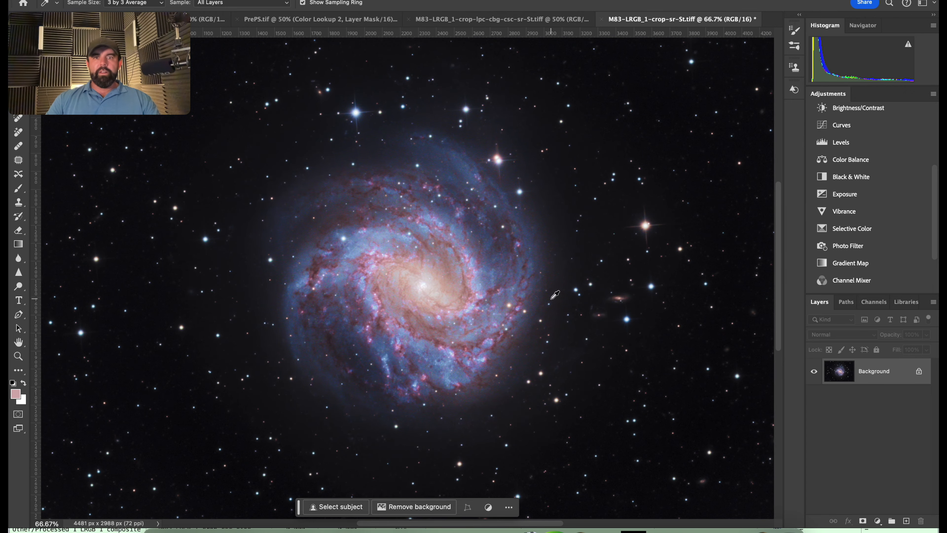
key(super+minus)
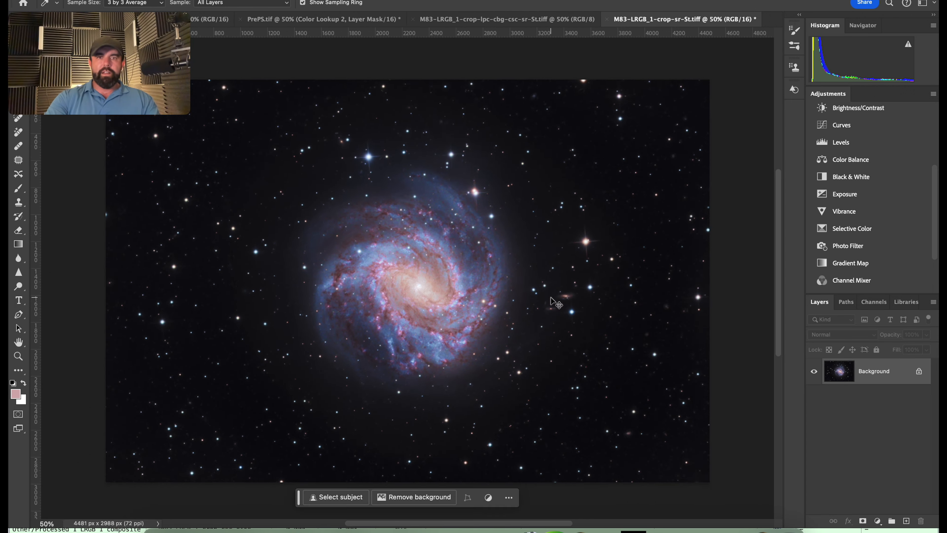
key(super+minus)
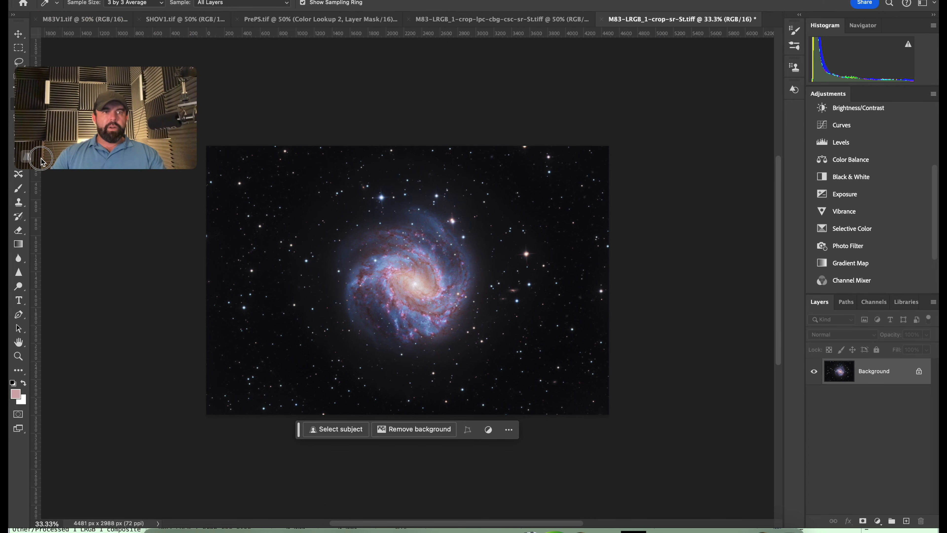
- Try cropping the image to a 4:5 (8:10) portrait ratio around the galaxy, and undo the crop
key(c)
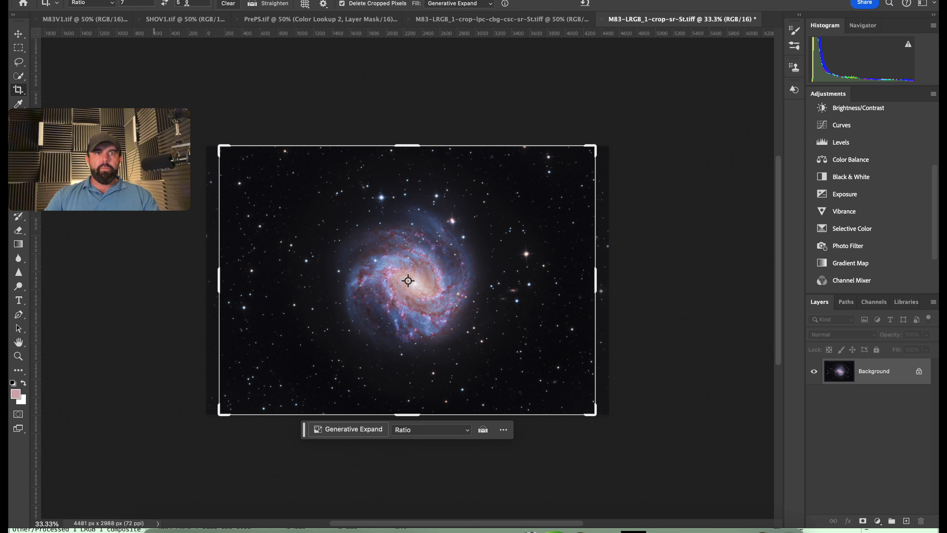
click(164, 3)
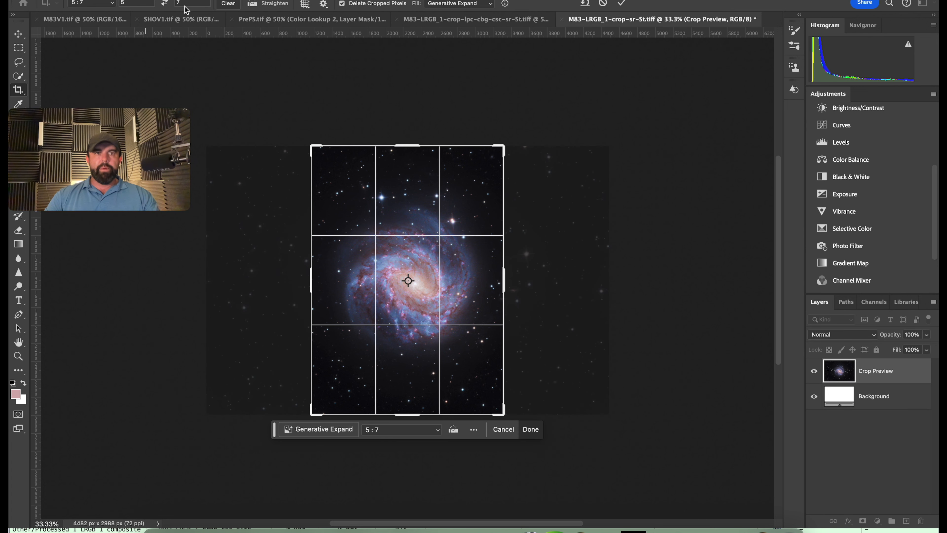
click(110, 4)
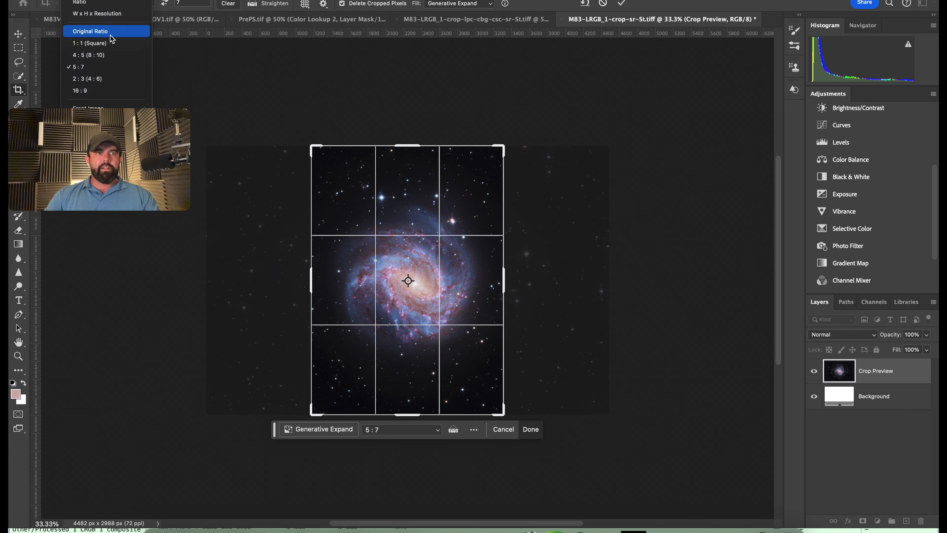
click(95, 55)
click(447, 286)
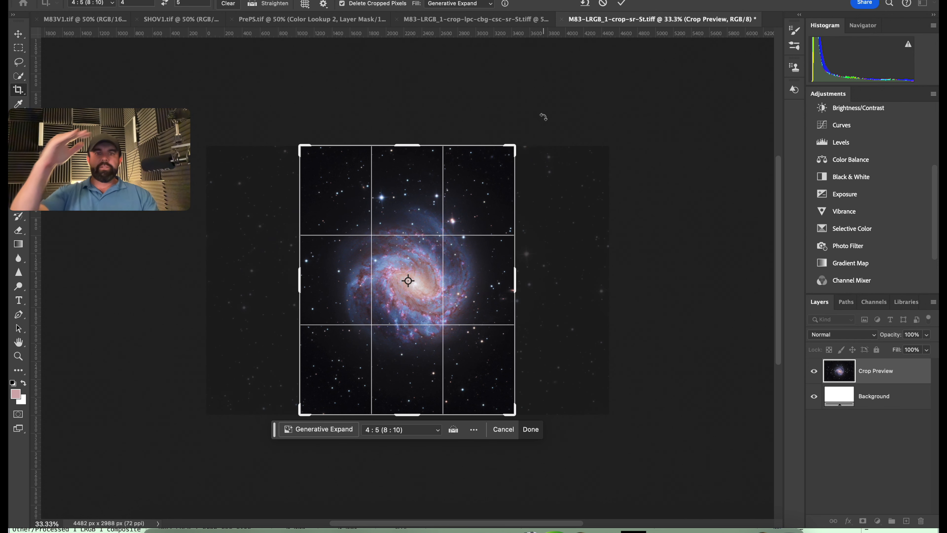
click(621, 3)
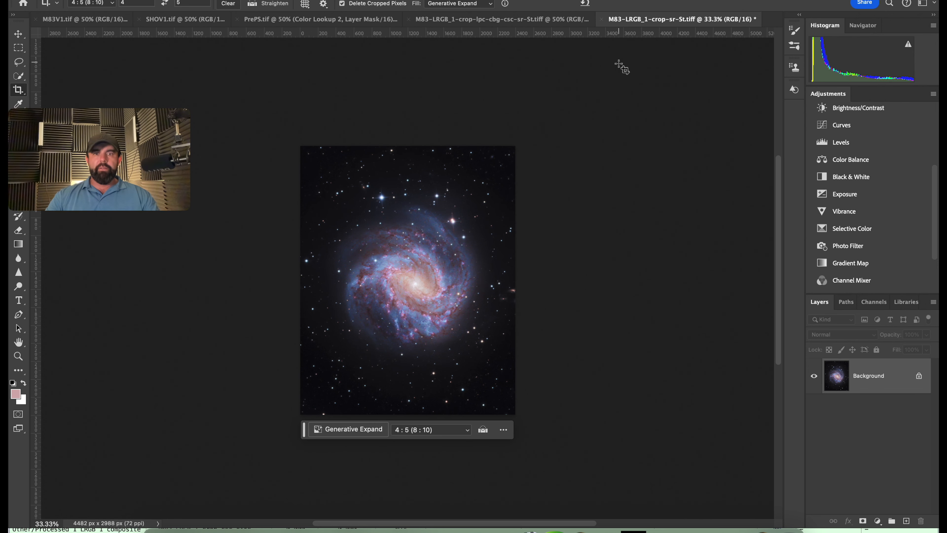
key(super+equal)
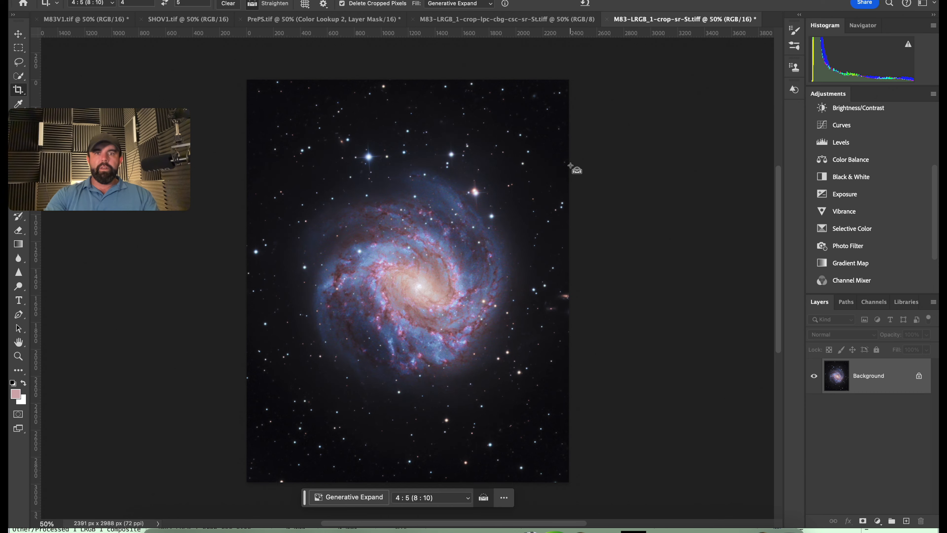
key(super+z)
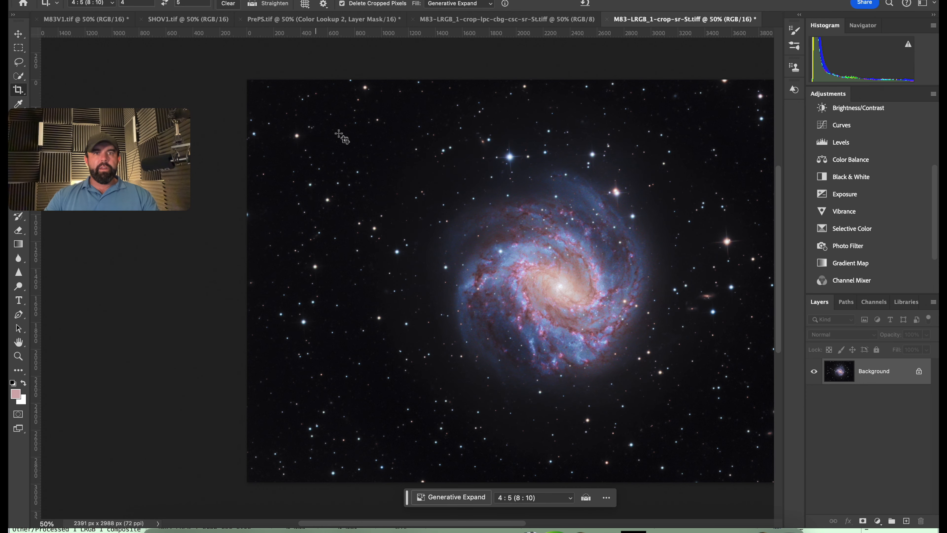
- Clear the crop ratio and crop the image freely around the galaxy to about 2868 × 2988 px
click(228, 3)
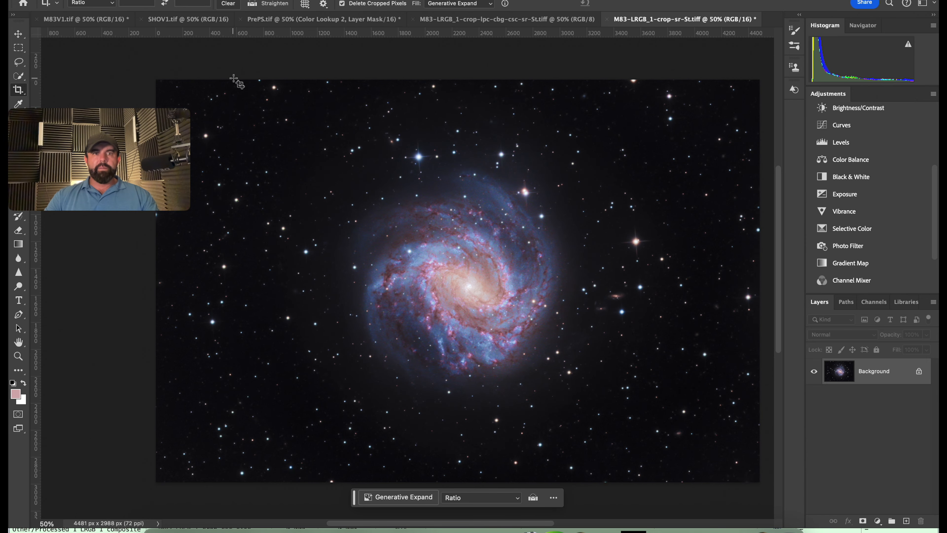
drag(265, 80, 703, 496)
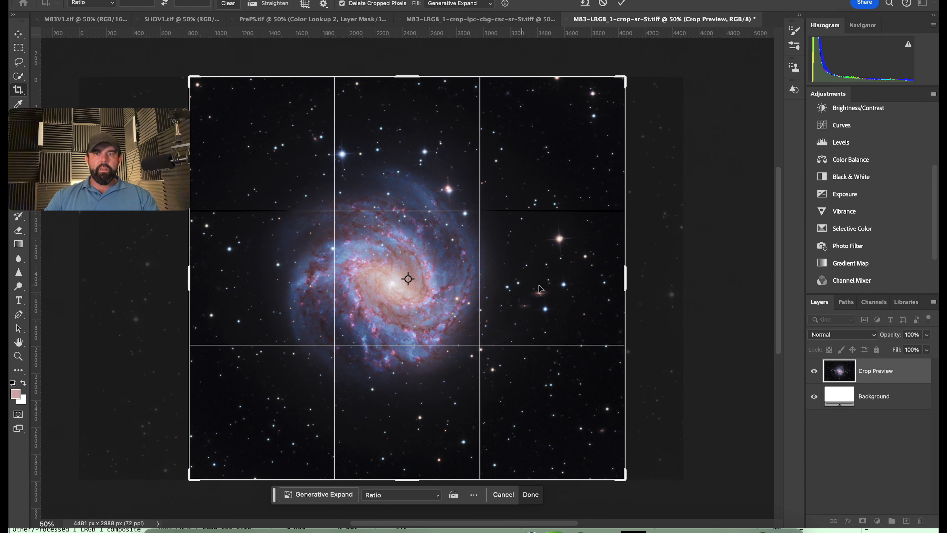
drag(623, 276, 595, 271)
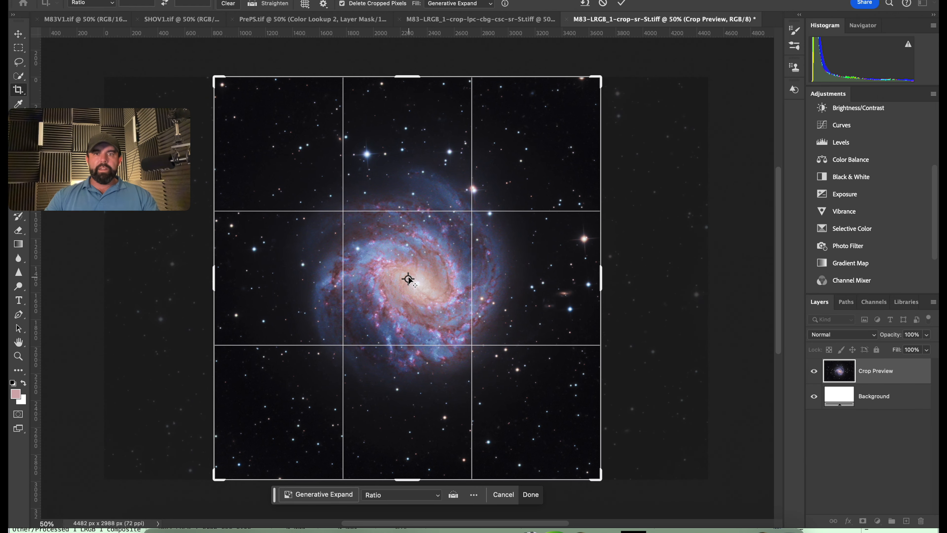
click(621, 3)
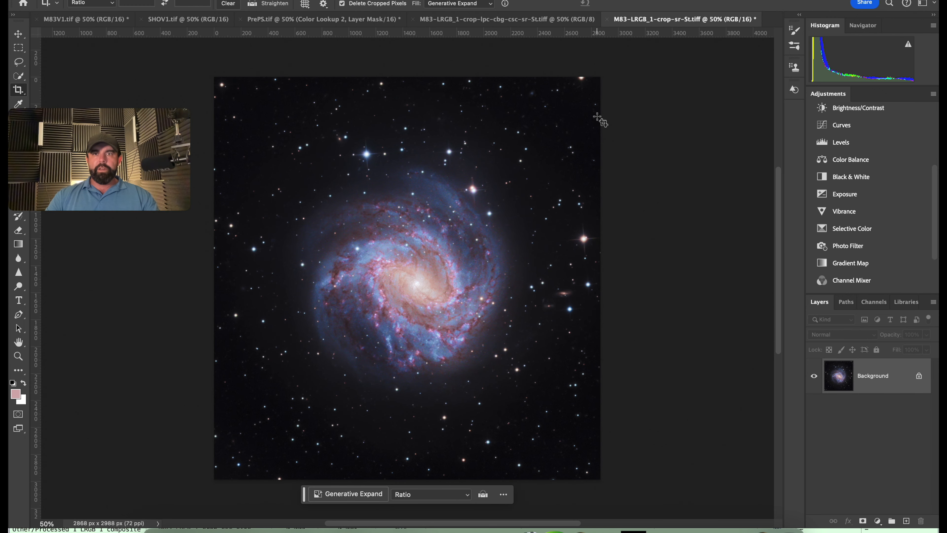
- Run the White action to place the white signature at the bottom center of the image
key(super+F1)
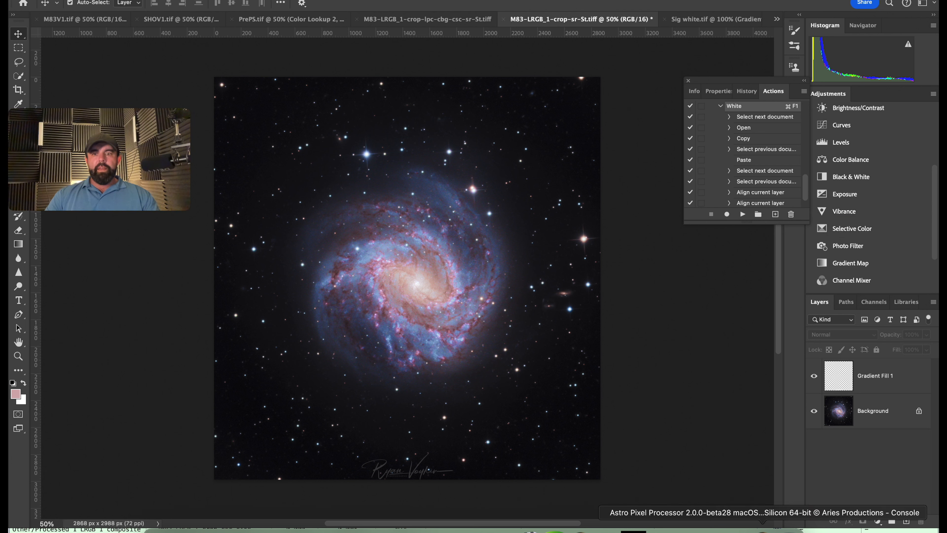
click(580, 530)
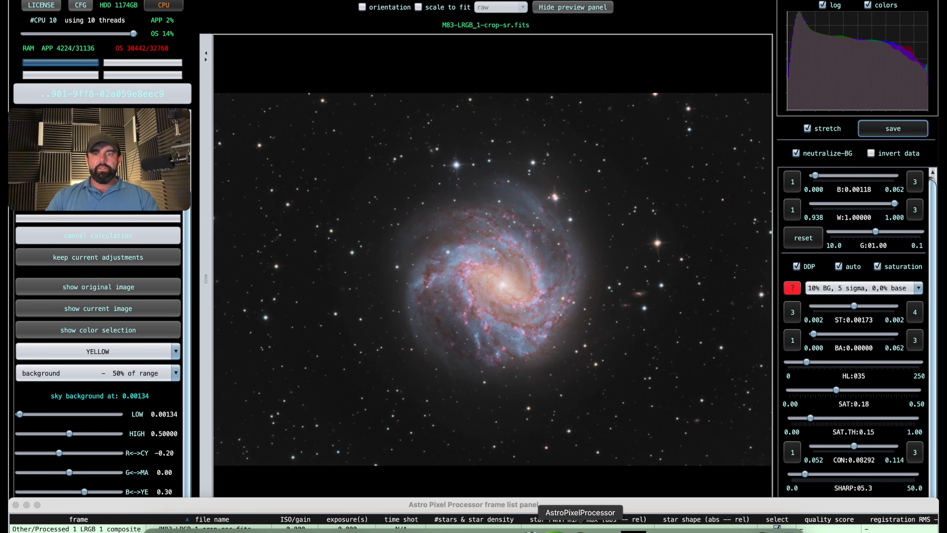
click(654, 530)
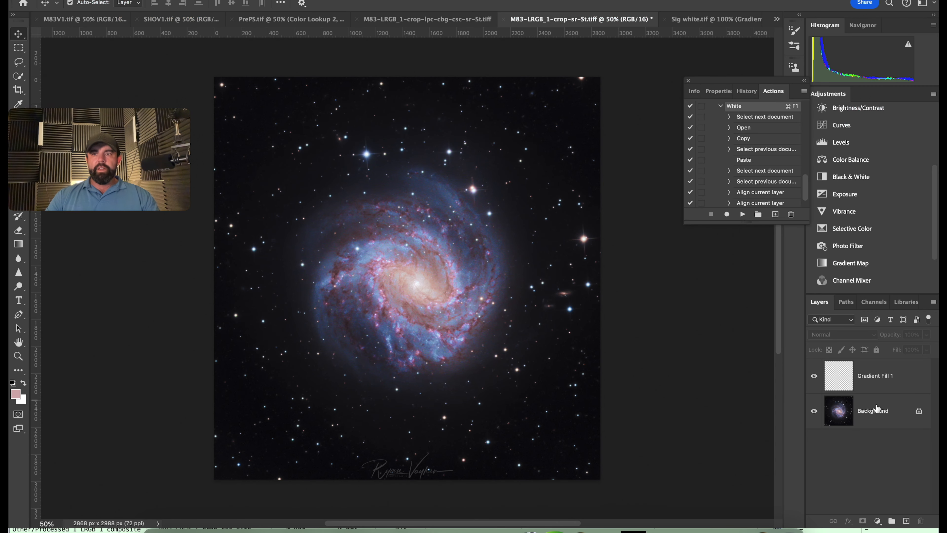
- Denoise the Background layer with Topaz DeNoise AI using the Low Light model, Remove Noise 15 and Color Noise Reduction 15
click(883, 411)
click(283, 0)
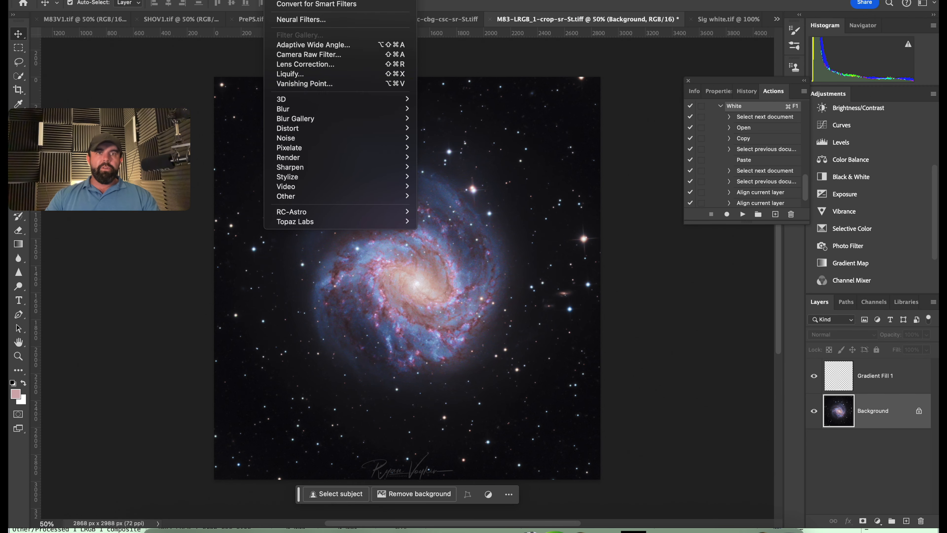
mouse_move(309, 221)
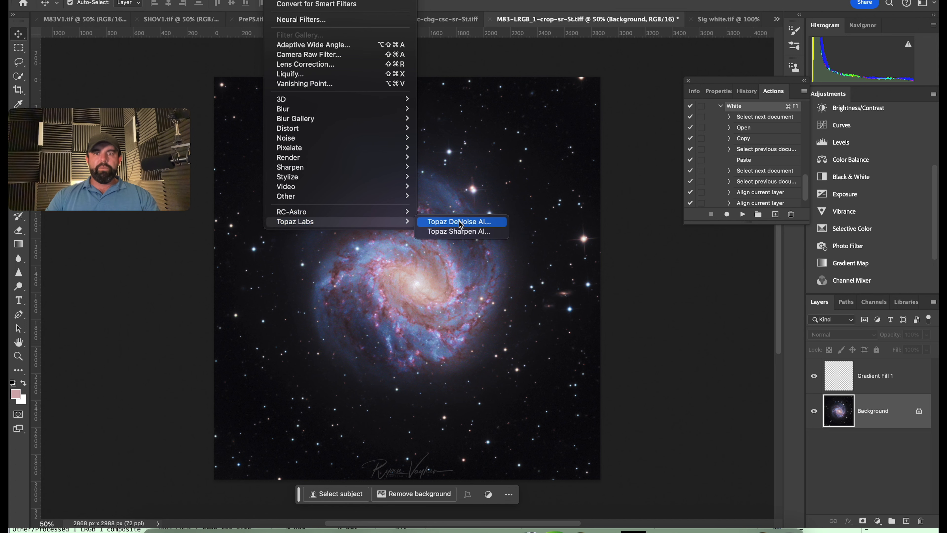
click(433, 221)
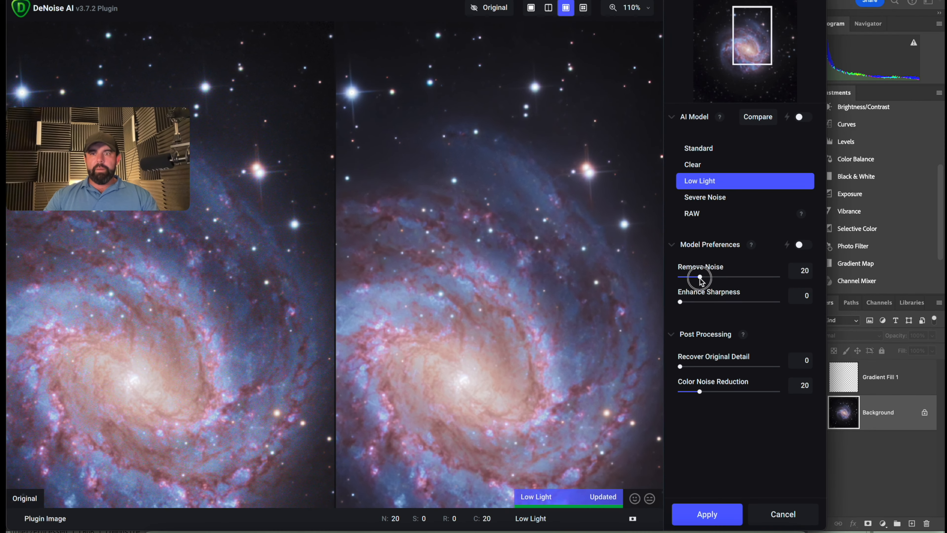
drag(795, 288, 788, 288)
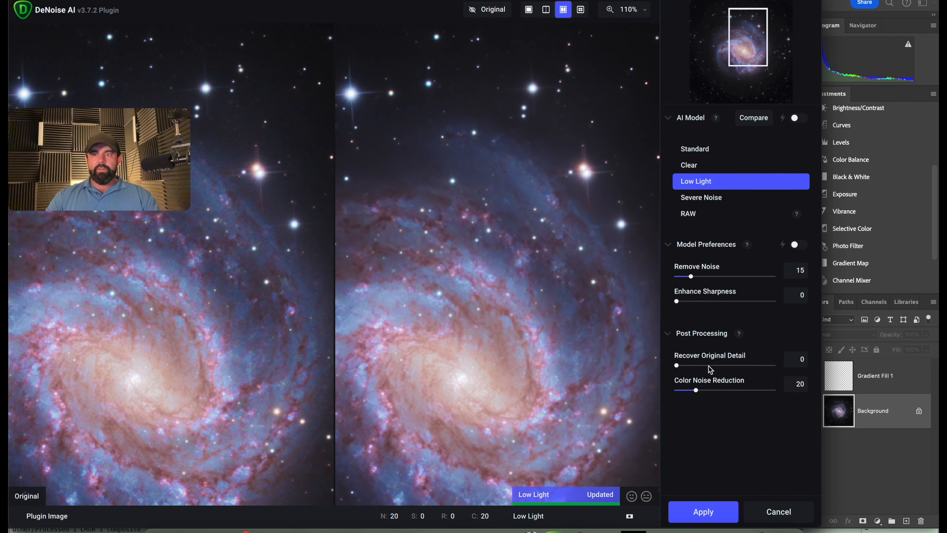
drag(696, 391, 692, 391)
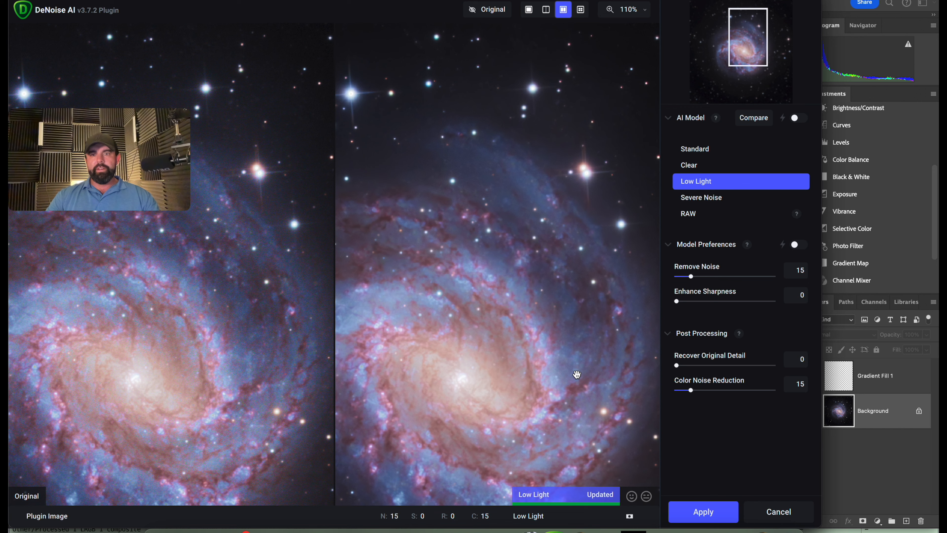
click(708, 517)
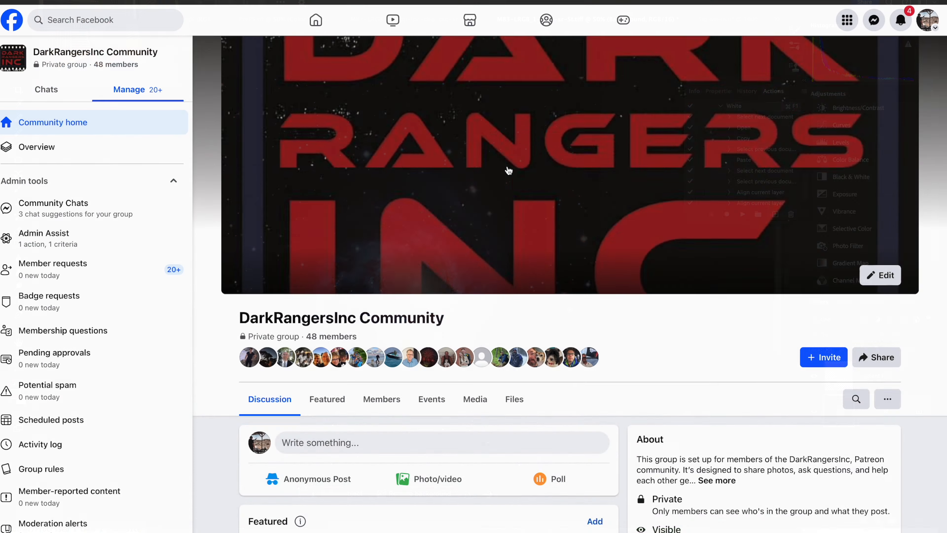
scroll(508, 170, down, 10)
scroll(509, 170, down, 15)
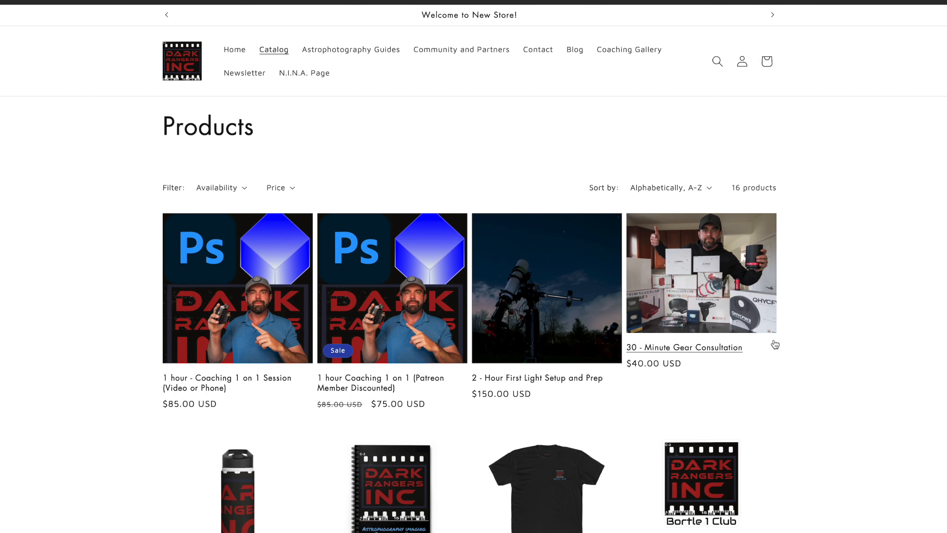
scroll(780, 339, down, 3)
scroll(780, 339, down, 14)
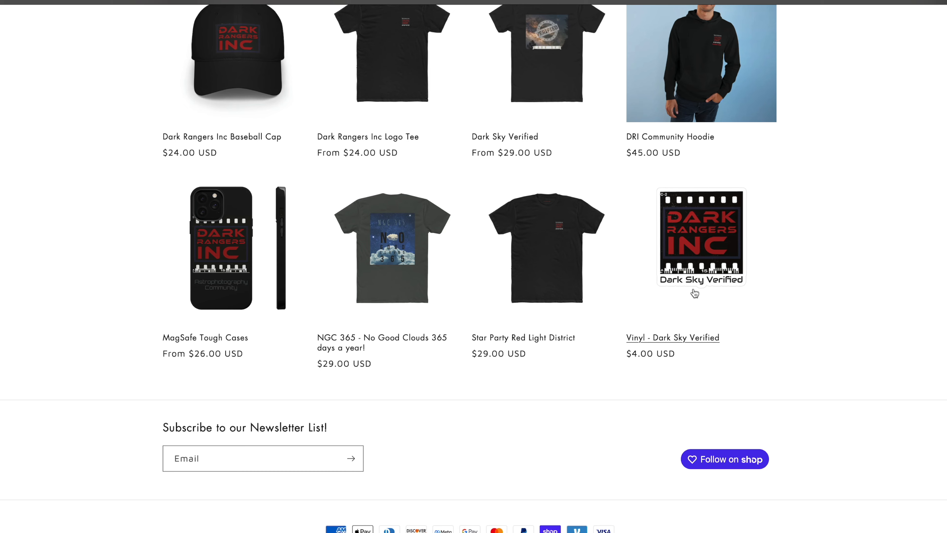